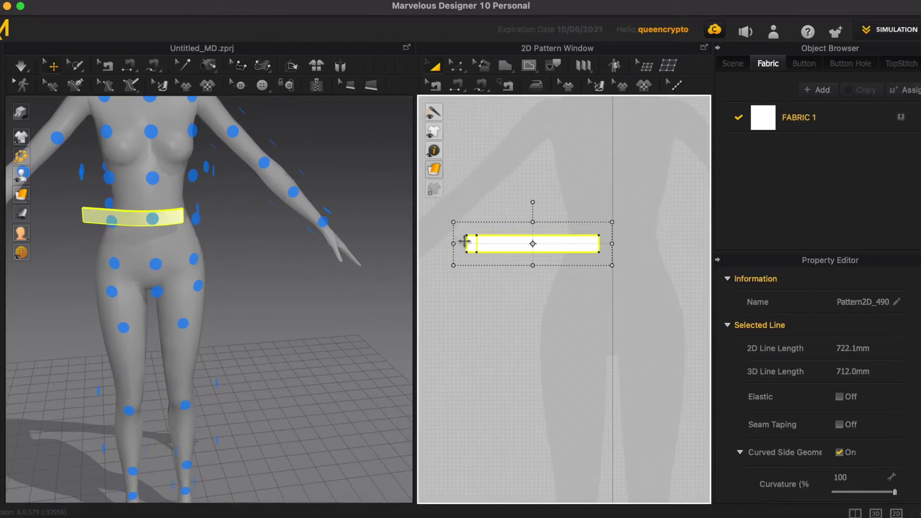
# - Narrow the waistband strip to about 272 mm from its outer end and paste a copy beside it
pyautogui.moveTo(465, 241); pyautogui.dragTo(464, 243)
pyautogui.moveTo(465, 244); pyautogui.dragTo(476, 244)
pyautogui.click(510, 245)
pyautogui.press('super+c')
pyautogui.press('super+v')
pyautogui.click(684, 244)
# - Arrange the copied waistband strip at the avatar's back waist and the original strip at the front waist
pyautogui.moveTo(346, 264); pyautogui.dragTo(195, 300, button='right')
pyautogui.click(166, 256)
pyautogui.moveTo(78, 344); pyautogui.dragTo(210, 313, button='right')
pyautogui.click(509, 244)
pyautogui.click(148, 215)
pyautogui.moveTo(228, 254)
pyautogui.mouseDown(button='right')
pyautogui.moveTo(182, 254)
pyautogui.moveTo(230, 259)
pyautogui.mouseUp(button='right')
# - Sew the short side edges of the front and back waistband strips together with Segment Sewing
pyautogui.click(462, 88)
pyautogui.click(489, 250)
pyautogui.scroll(-3, 597, 264)
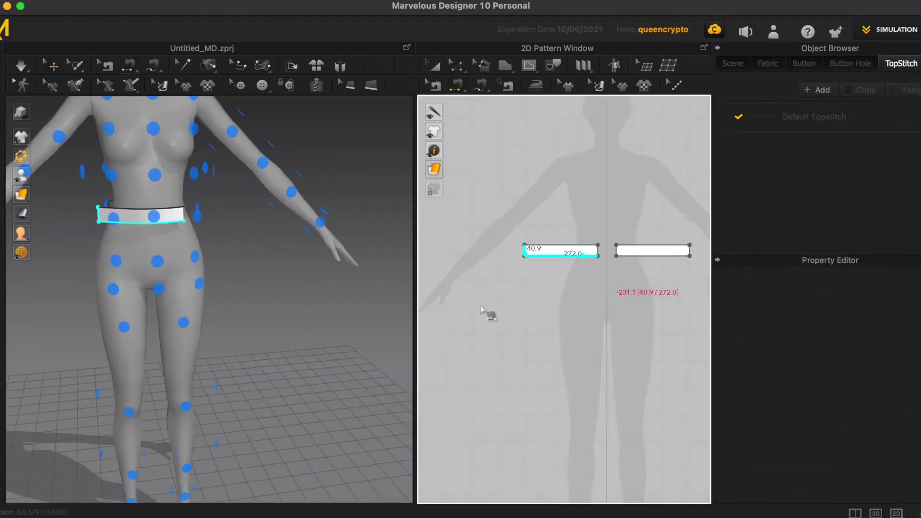
pyautogui.click(689, 256)
pyautogui.click(598, 255)
pyautogui.click(616, 255)
pyautogui.press('Escape')
# - Simulate the waistband and pull its front and back pieces into position around the avatar's waist
pyautogui.moveTo(298, 258); pyautogui.dragTo(78, 232, button='right')
pyautogui.click(157, 200)
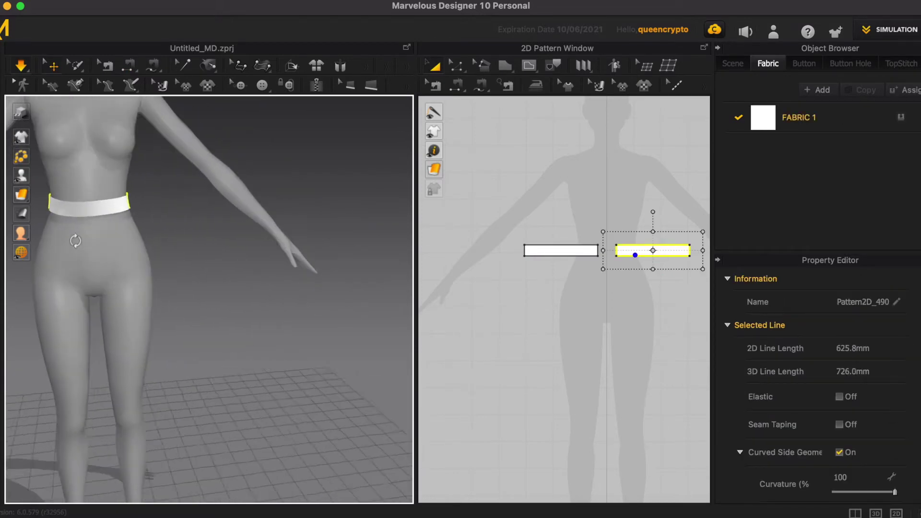
pyautogui.scroll(5, 243, 273)
pyautogui.click(202, 226)
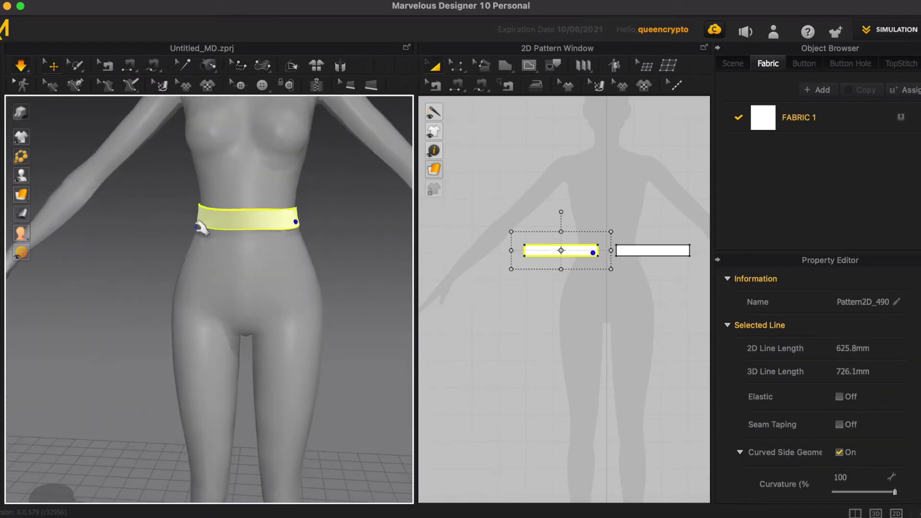
pyautogui.moveTo(202, 233); pyautogui.dragTo(286, 259, button='right')
pyautogui.click(179, 233)
pyautogui.moveTo(115, 228); pyautogui.dragTo(103, 232)
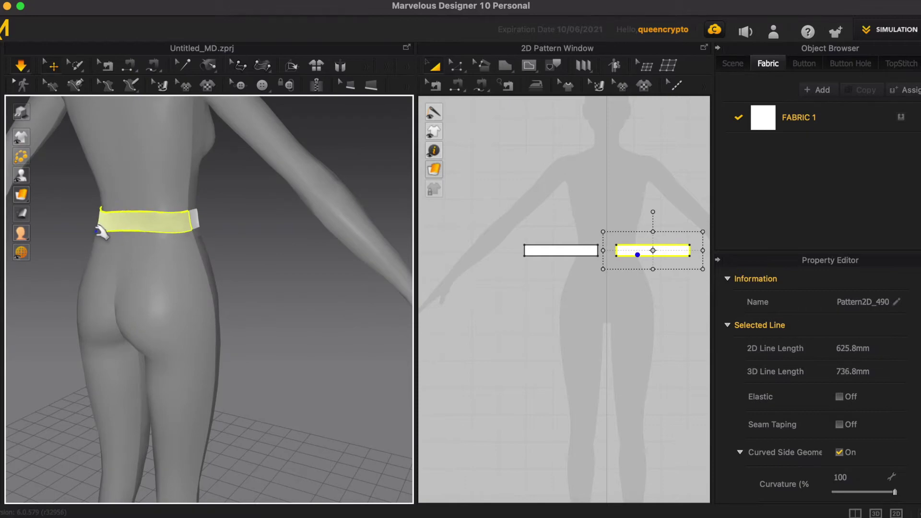
pyautogui.moveTo(102, 232); pyautogui.dragTo(128, 235, button='right')
pyautogui.moveTo(65, 228); pyautogui.dragTo(70, 233)
pyautogui.moveTo(75, 262); pyautogui.dragTo(148, 249, button='right')
pyautogui.click(97, 226)
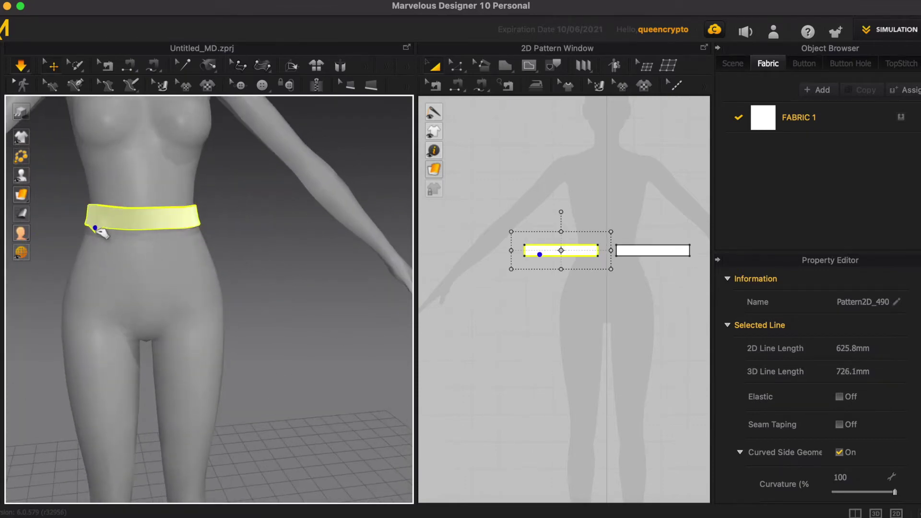
pyautogui.moveTo(259, 288); pyautogui.dragTo(309, 292, button='right')
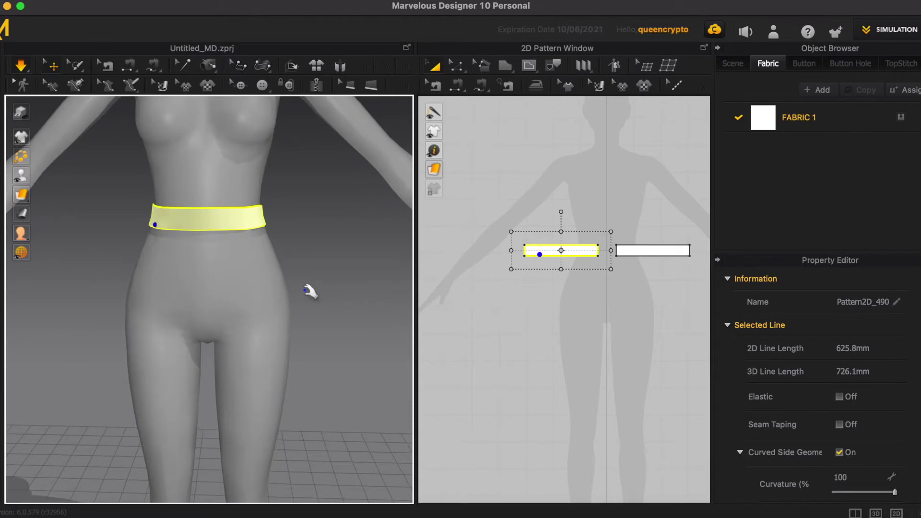
# - Divide the bottom edge of the front waistband strip with a uniform split into 12 segments
pyautogui.scroll(5, 505, 224)
pyautogui.click(453, 84)
pyautogui.click(458, 70)
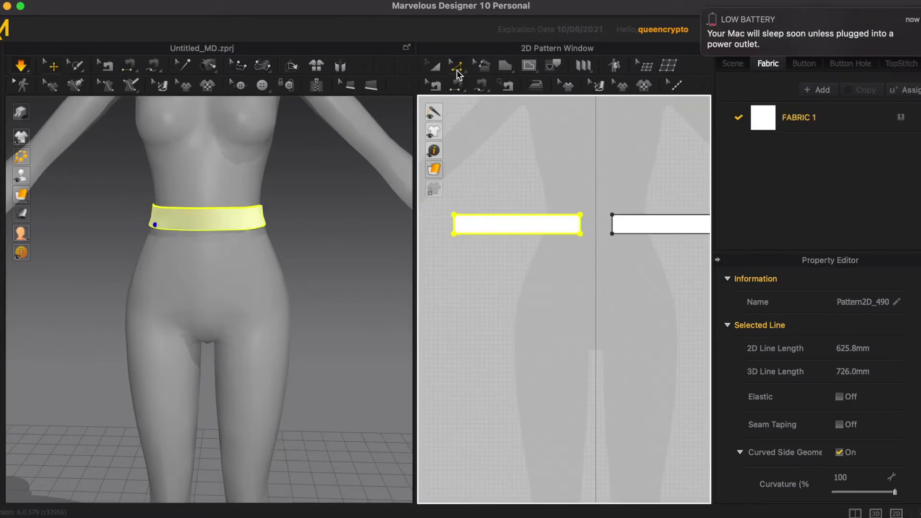
pyautogui.click(503, 234)
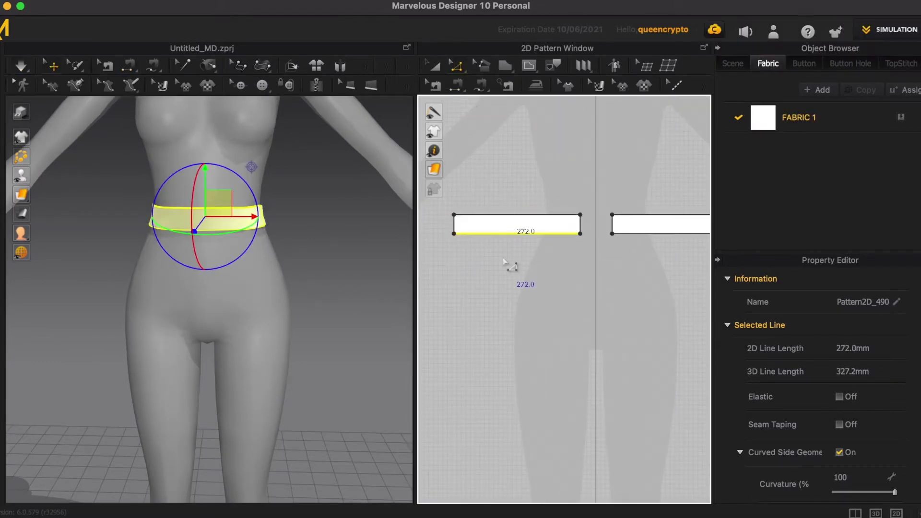
pyautogui.rightClick(499, 234)
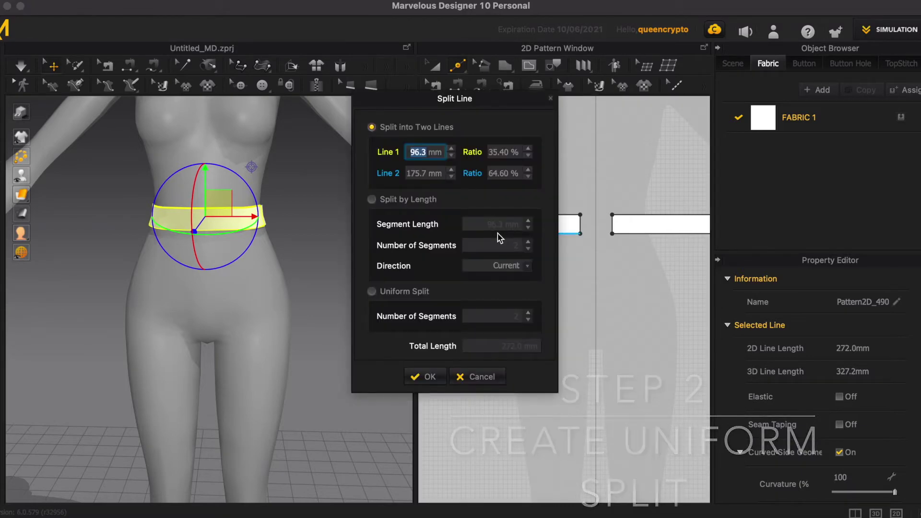
pyautogui.click(373, 292)
pyautogui.click(514, 317)
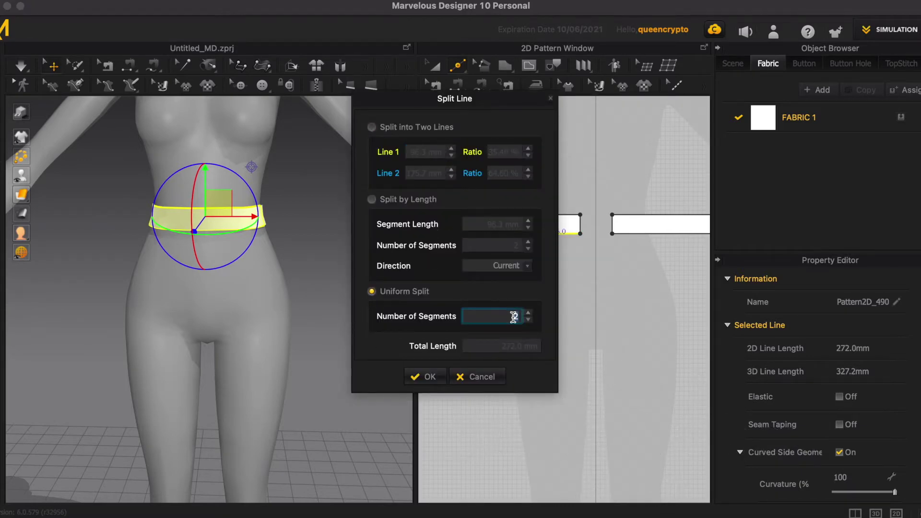
pyautogui.write('12')
pyautogui.click(431, 378)
# - Divide the bottom edge of the back waistband strip with a uniform split into 12 segments
pyautogui.scroll(-3, 448, 312)
pyautogui.scroll(4, 598, 274)
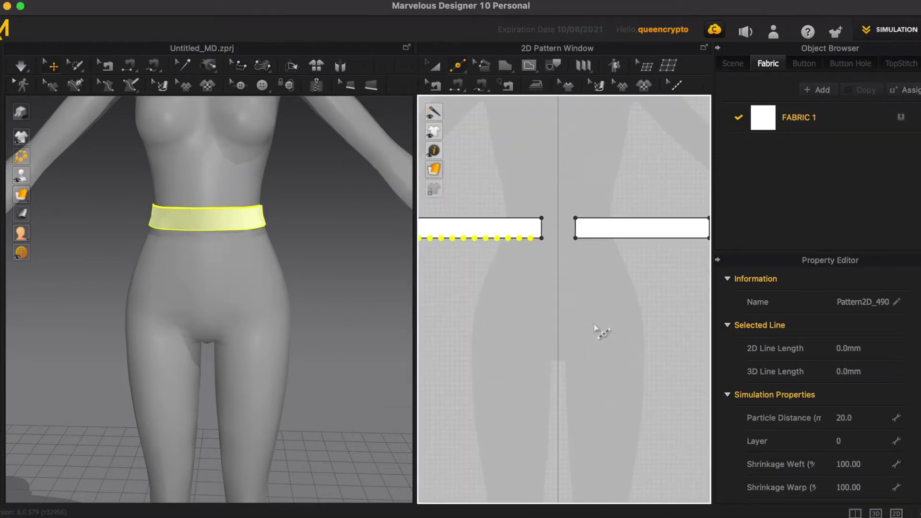
pyautogui.rightClick(627, 210)
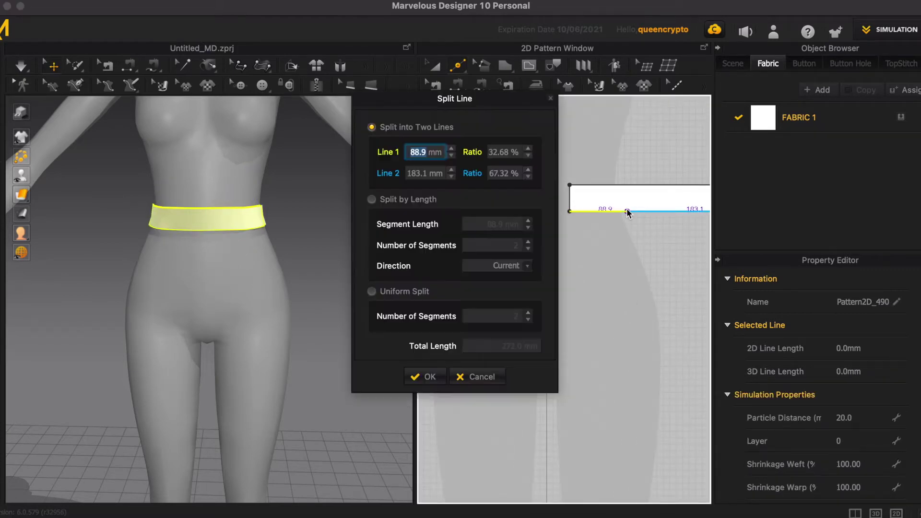
pyautogui.click(372, 291)
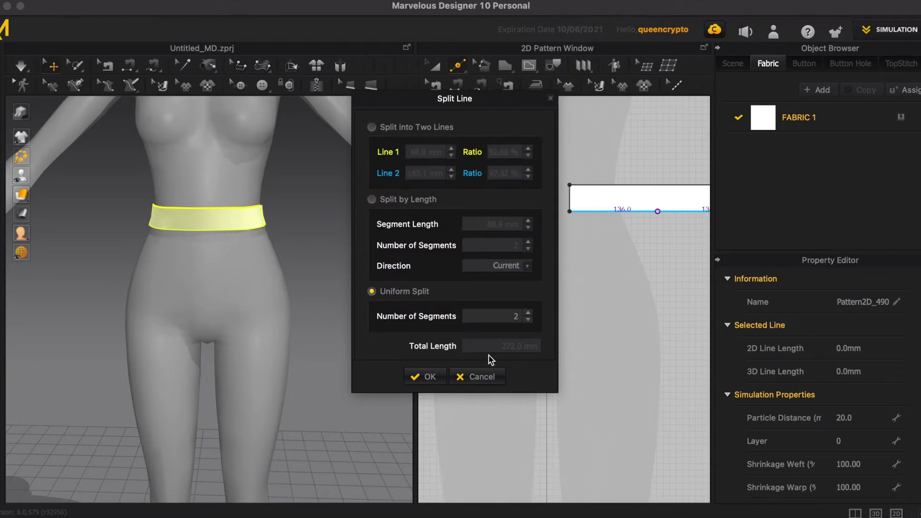
pyautogui.click(514, 320)
pyautogui.write('12')
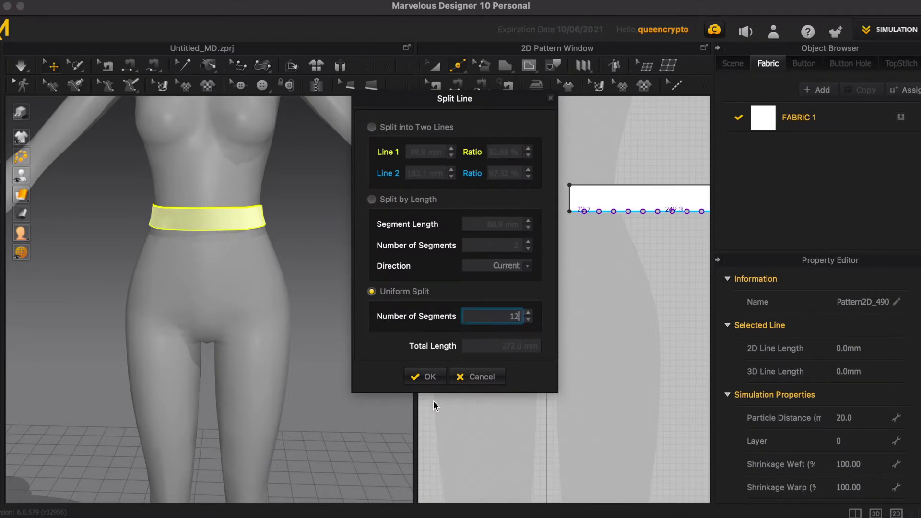
pyautogui.click(430, 377)
# - Draw a rectangular pleat pattern about 68 by 274.3 mm below the last three front waistband segments nearest the centre line
pyautogui.scroll(-2, 638, 381)
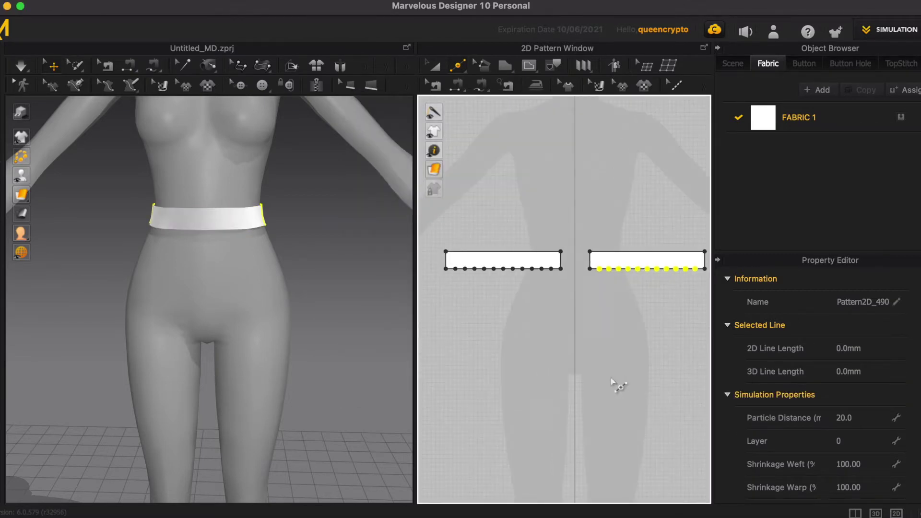
pyautogui.scroll(2, 595, 380)
pyautogui.scroll(-1, 611, 318)
pyautogui.scroll(2, 489, 306)
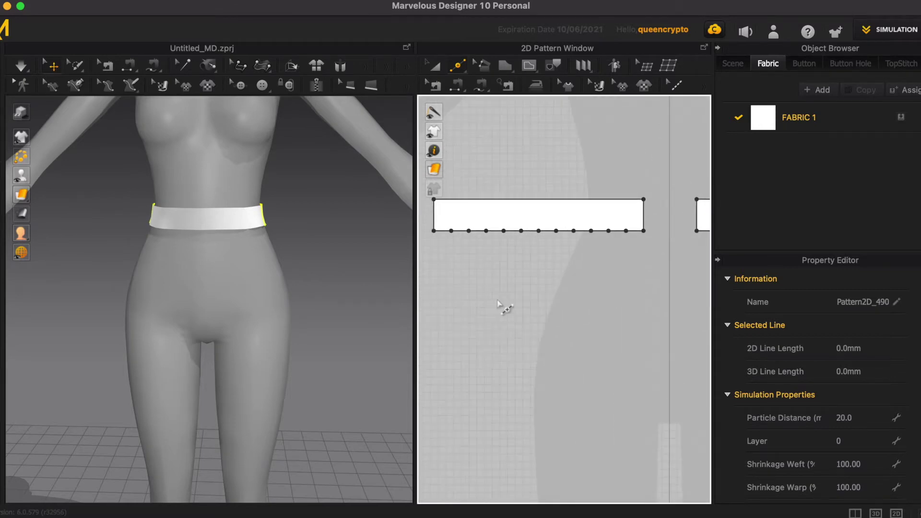
pyautogui.scroll(2, 502, 305)
pyautogui.scroll(-1, 474, 305)
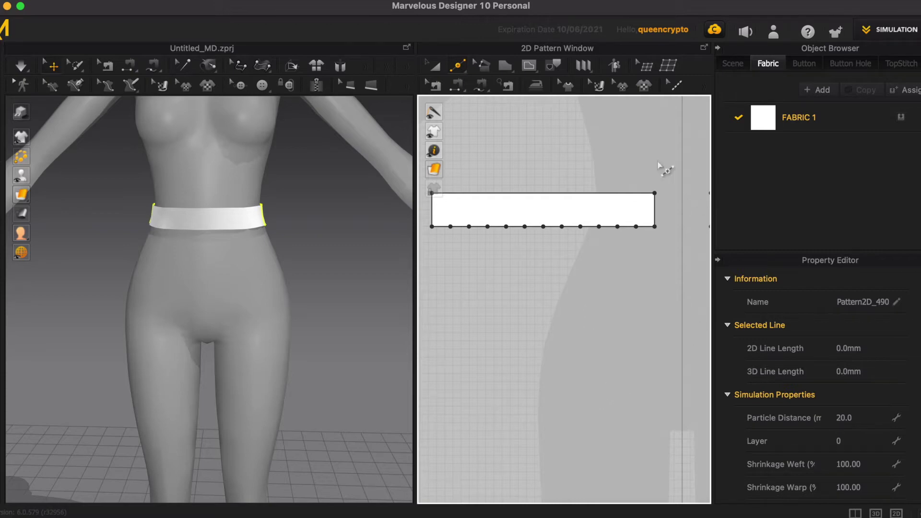
pyautogui.click(506, 65)
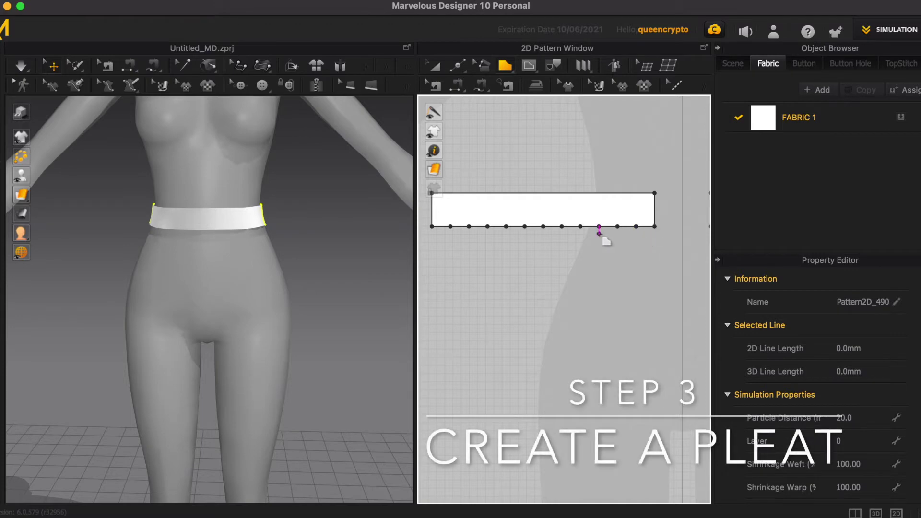
pyautogui.click(599, 234)
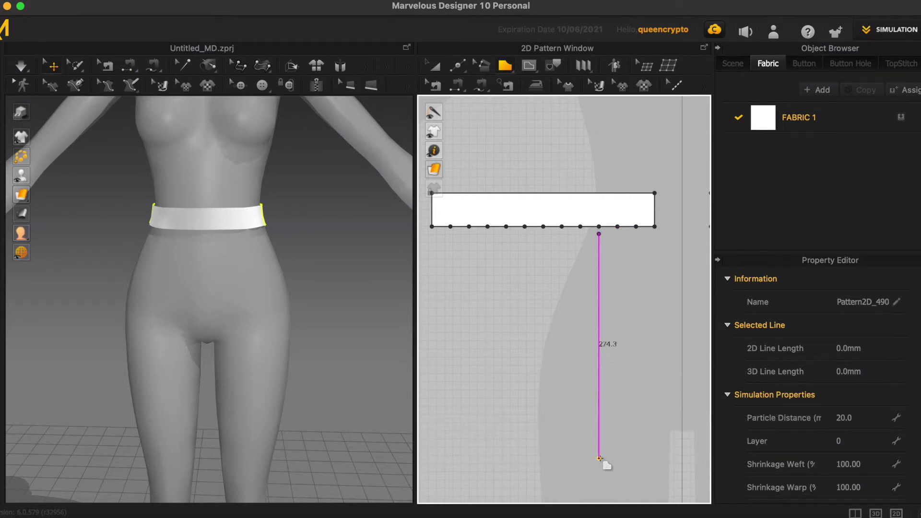
pyautogui.click(599, 458)
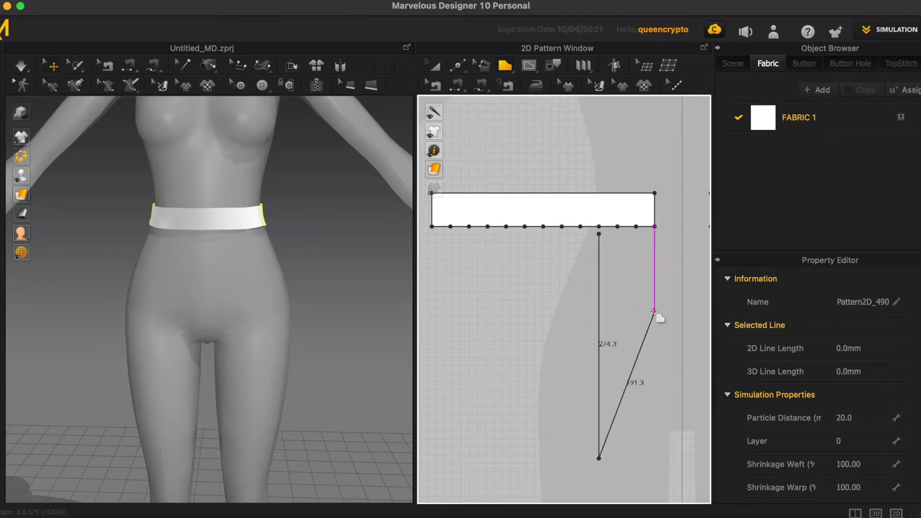
pyautogui.click(655, 459)
pyautogui.click(655, 233)
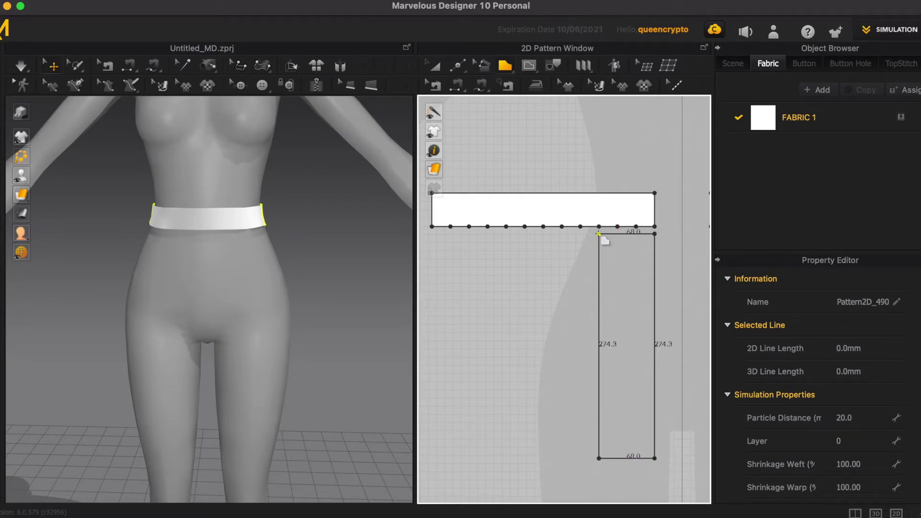
pyautogui.click(599, 234)
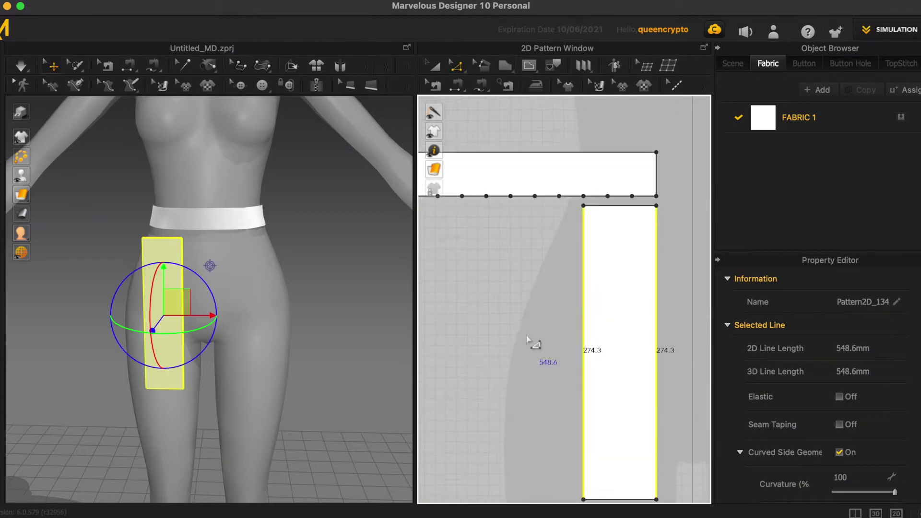
# - Offset both long edges of the pleat pattern as internal lines along curved, with 2 offsets spaced 22.7 mm
pyautogui.click(562, 333)
pyautogui.click(584, 330)
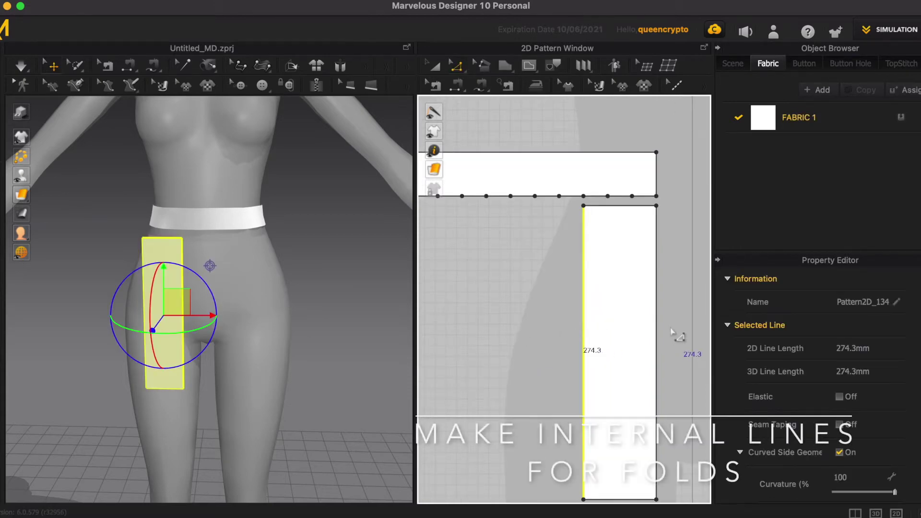
pyautogui.keyDown('shift'); pyautogui.click(656, 330); pyautogui.keyUp('shift')
pyautogui.rightClick(654, 330)
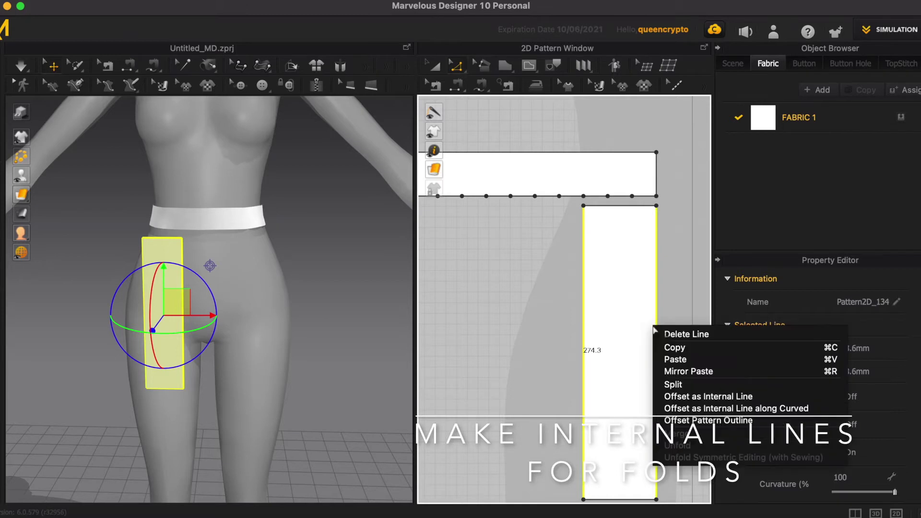
pyautogui.click(730, 410)
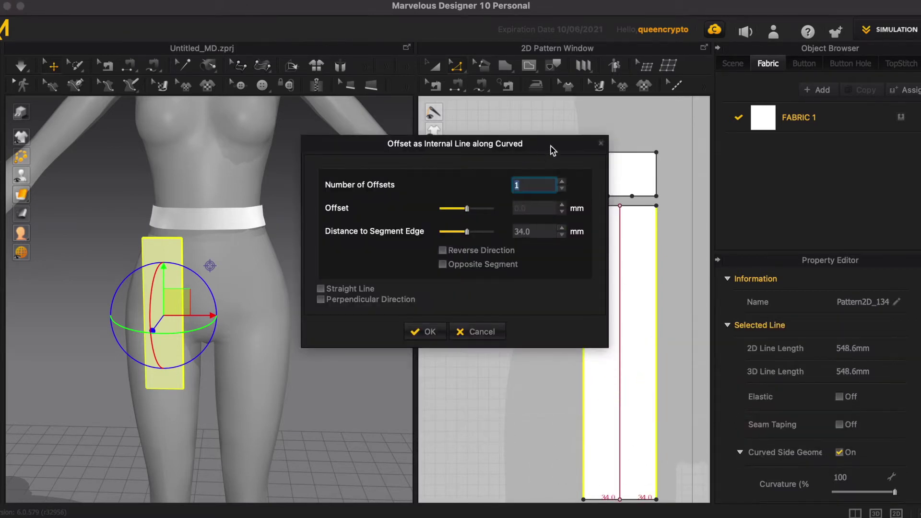
pyautogui.moveTo(554, 150); pyautogui.dragTo(456, 154)
pyautogui.click(464, 185)
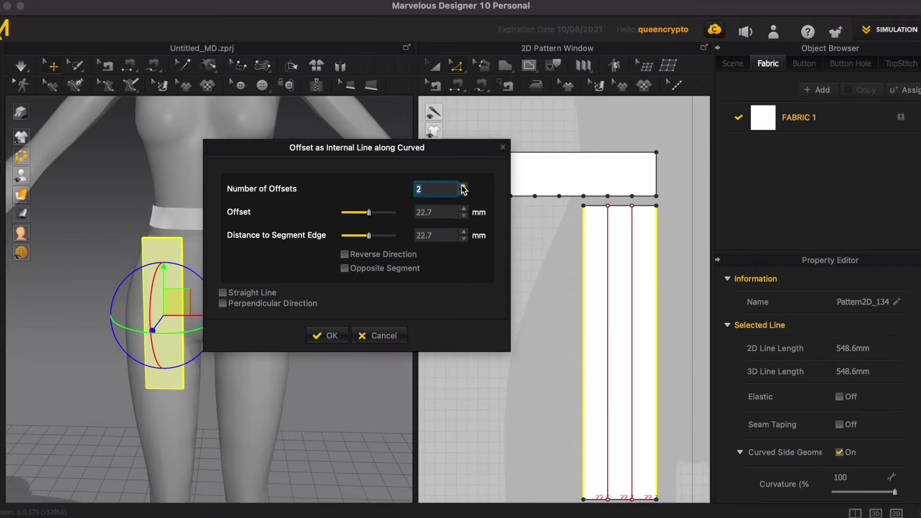
pyautogui.click(326, 337)
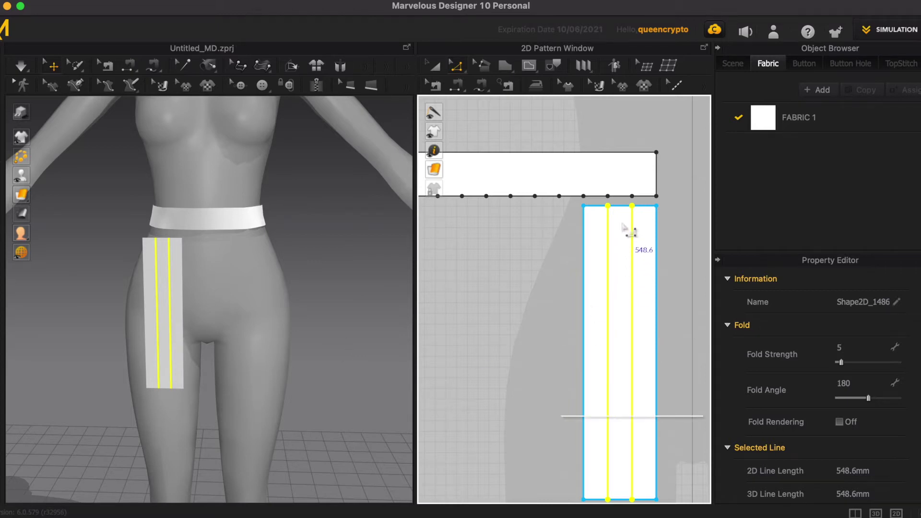
# - Add points on the pleat pattern's top edge where the internal lines intersect it
pyautogui.click(604, 206)
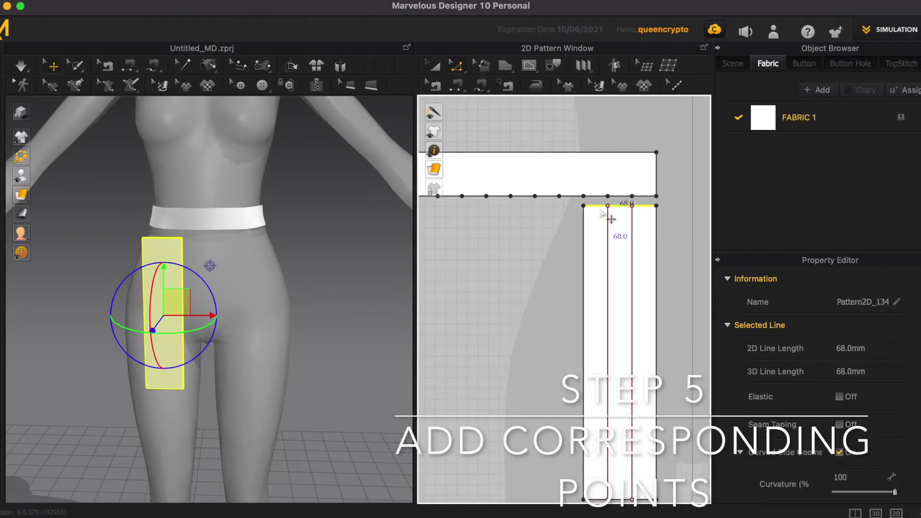
pyautogui.rightClick(604, 207)
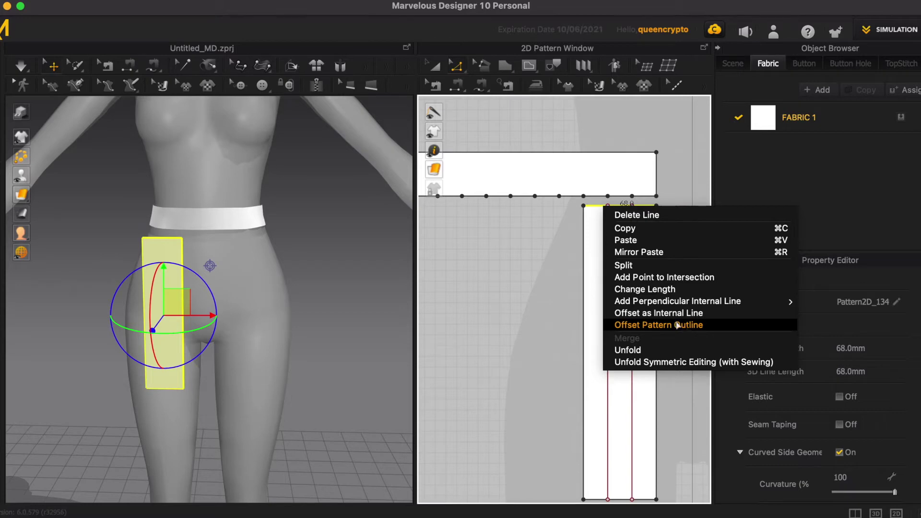
pyautogui.click(686, 284)
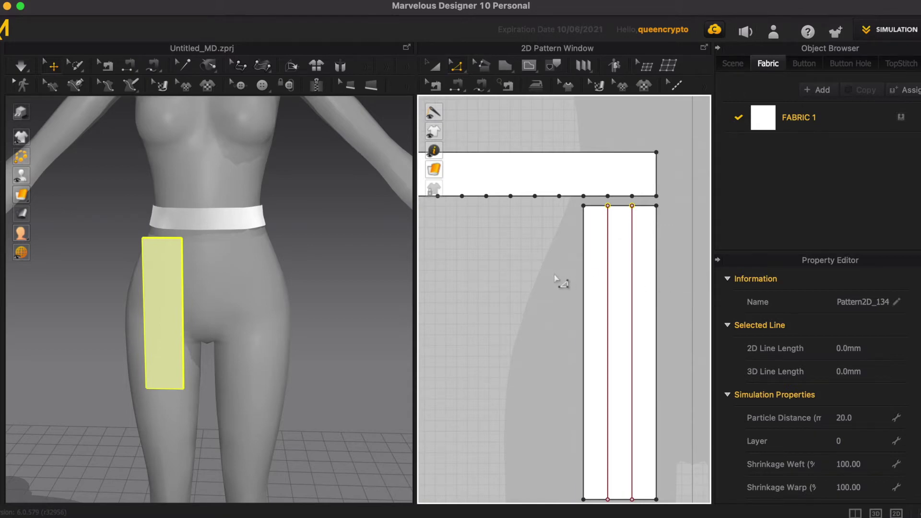
# - Fold the pleat pattern in 3D along its two internal lines, with fold angles of 43 on the left line and 316 on the right
pyautogui.scroll(5, 88, 269)
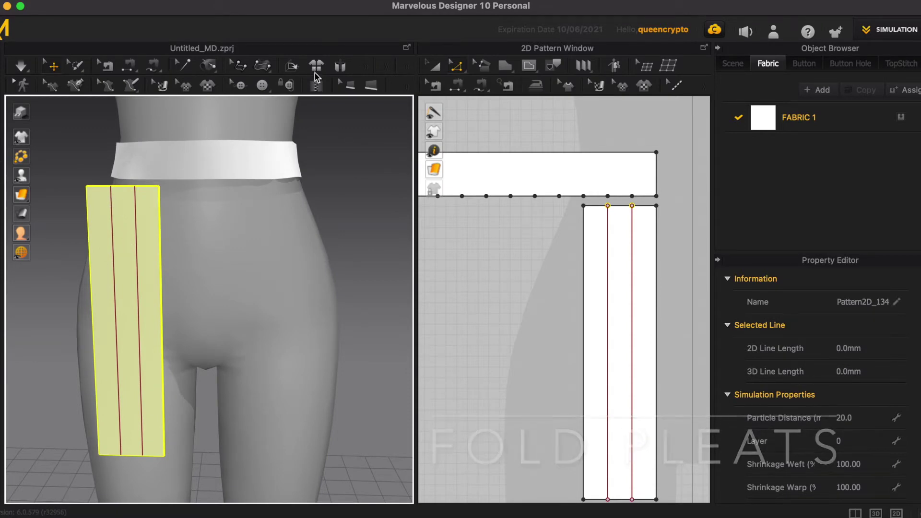
pyautogui.click(291, 70)
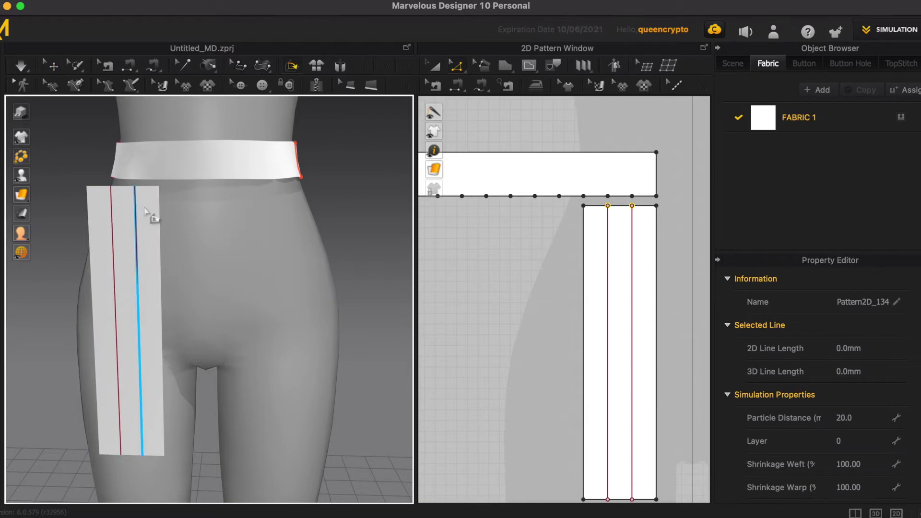
pyautogui.moveTo(96, 176); pyautogui.dragTo(104, 201, button='right')
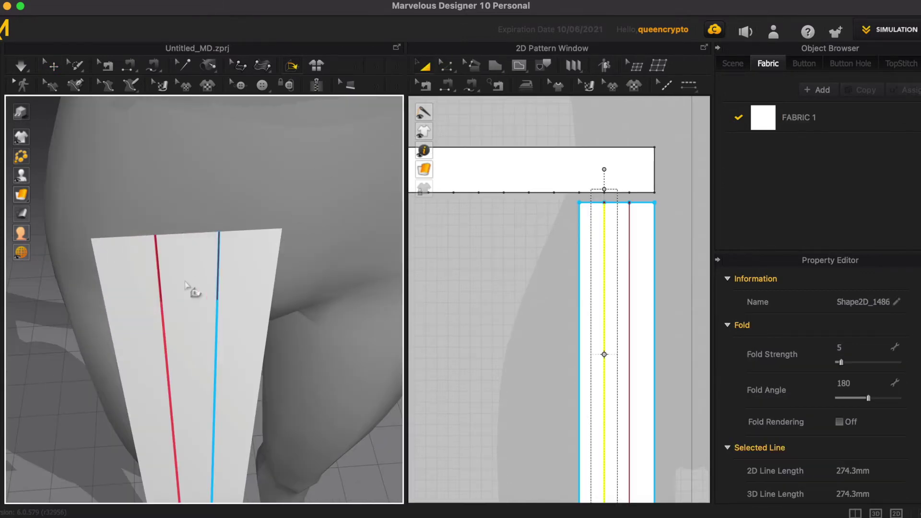
pyautogui.click(172, 283)
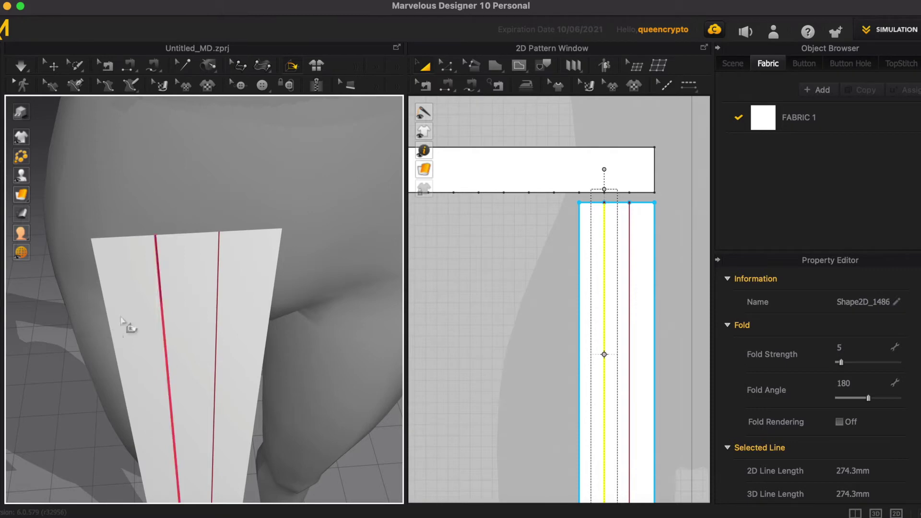
pyautogui.click(172, 307)
pyautogui.click(217, 300)
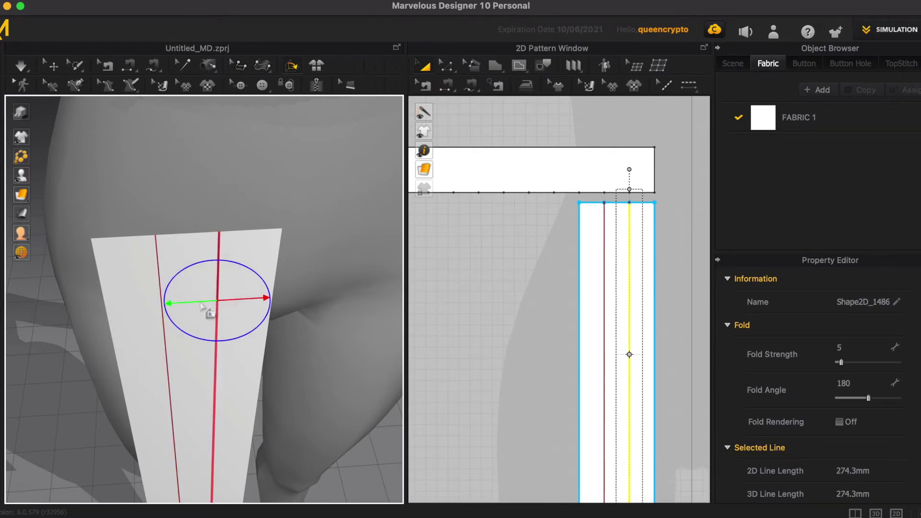
pyautogui.click(161, 296)
pyautogui.moveTo(190, 291); pyautogui.dragTo(139, 279)
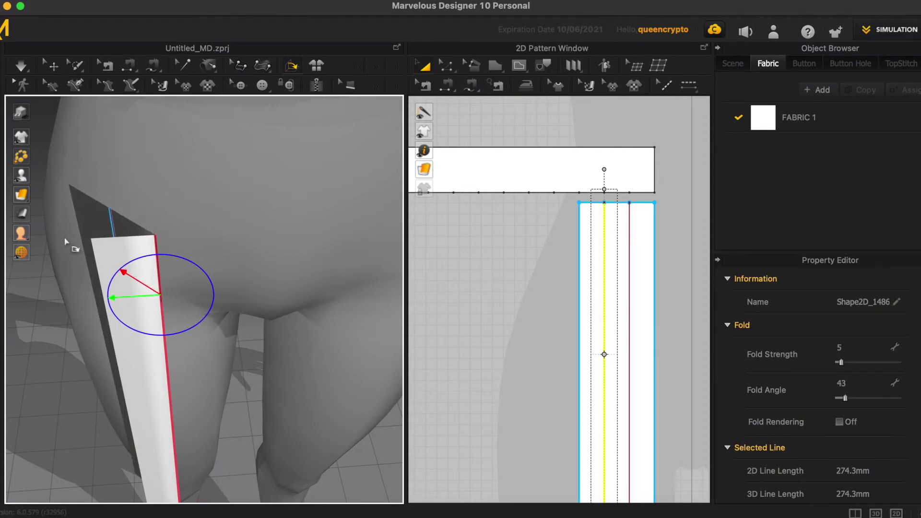
pyautogui.click(113, 224)
pyautogui.moveTo(90, 219); pyautogui.dragTo(164, 222)
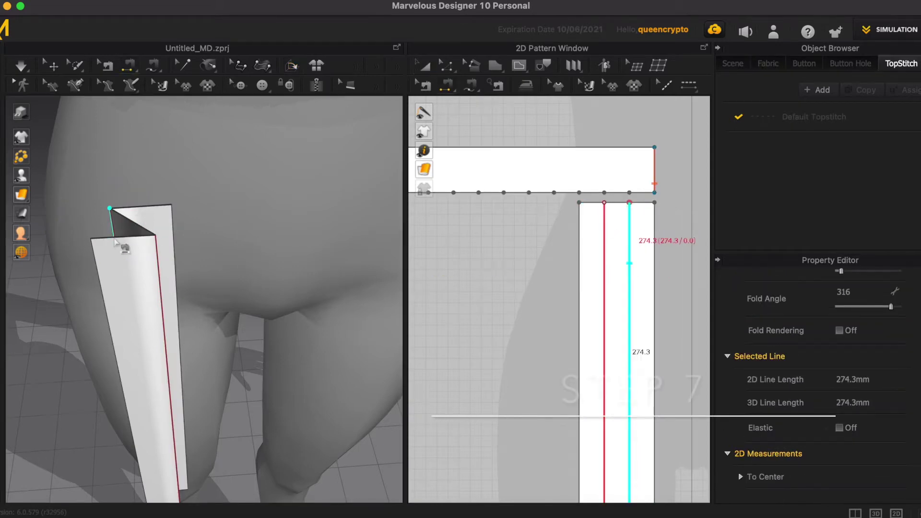
# - Sew the left and right top-edge segments of the folded pleat to its middle segment
pyautogui.click(114, 240)
pyautogui.click(156, 210)
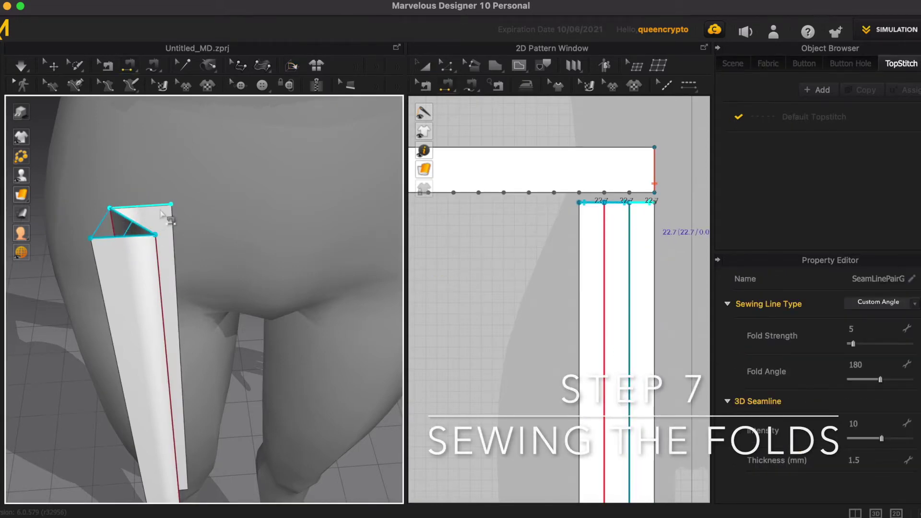
pyautogui.click(156, 211)
pyautogui.click(146, 232)
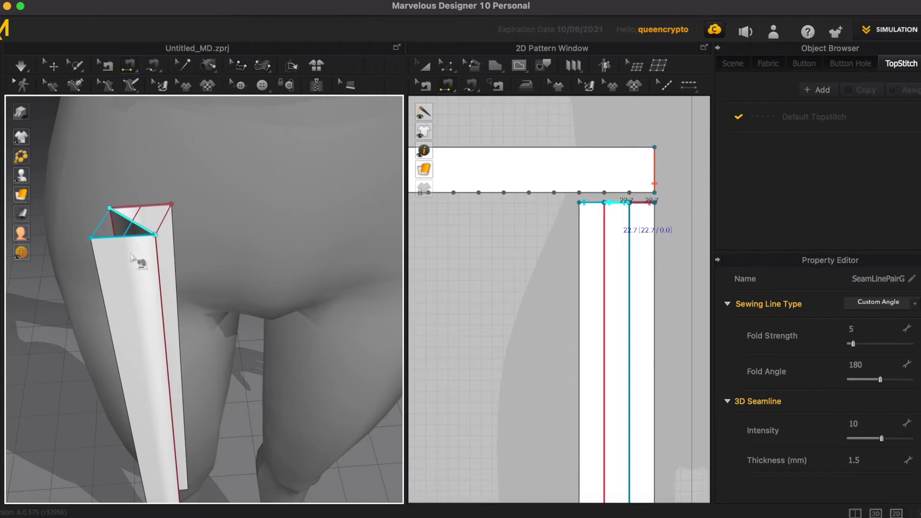
# - Sew the pleat's left top segment to the outermost left segment of the front waistband's bottom edge
pyautogui.moveTo(146, 230); pyautogui.dragTo(181, 232, button='right')
pyautogui.scroll(-4, 213, 217)
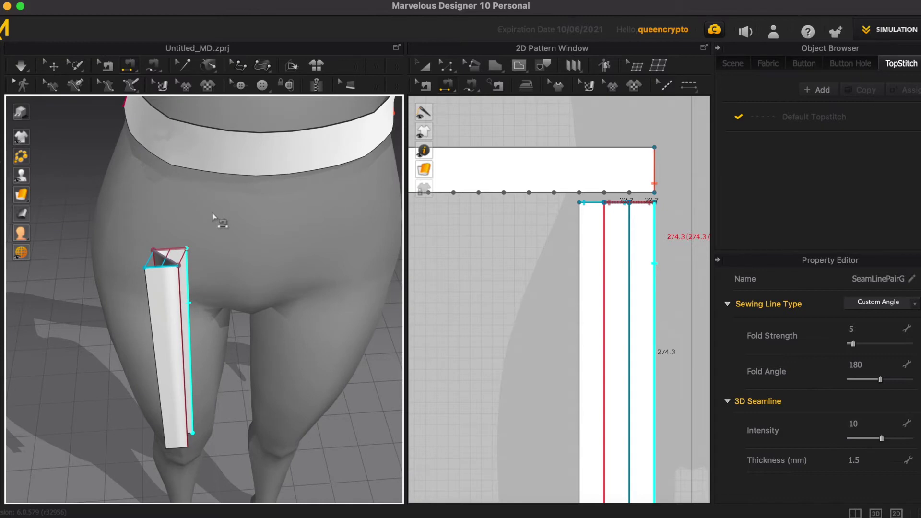
pyautogui.click(600, 204)
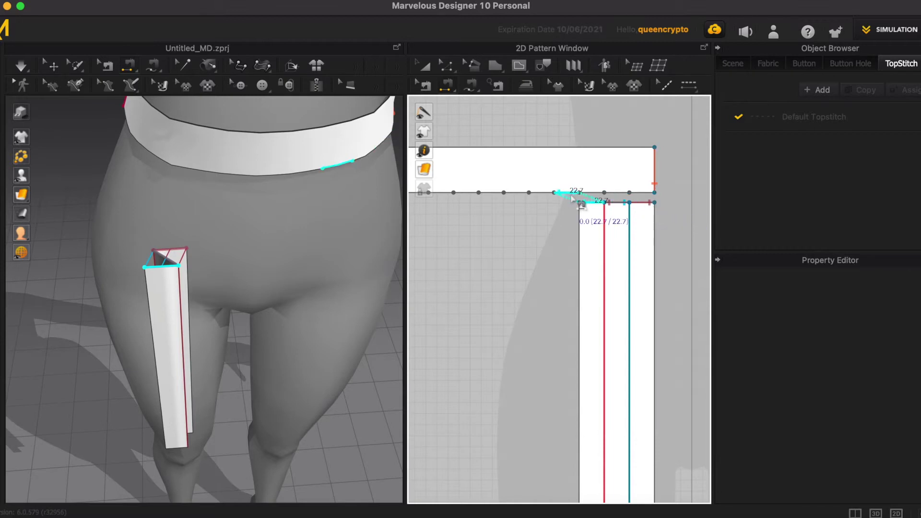
pyautogui.scroll(-3, 582, 199)
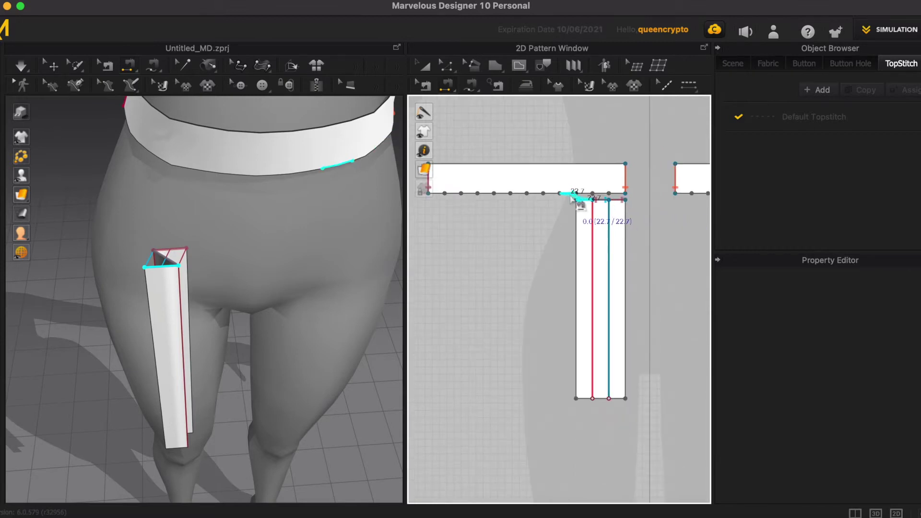
pyautogui.click(438, 199)
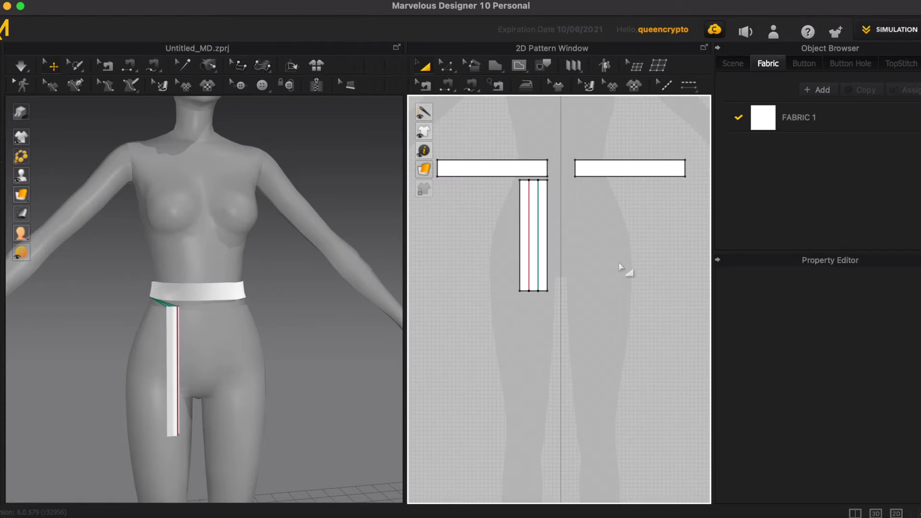
# - Copy the pleat pattern and paste 12 copies of it in a row at an interval of 22.1 mm
pyautogui.click(520, 223)
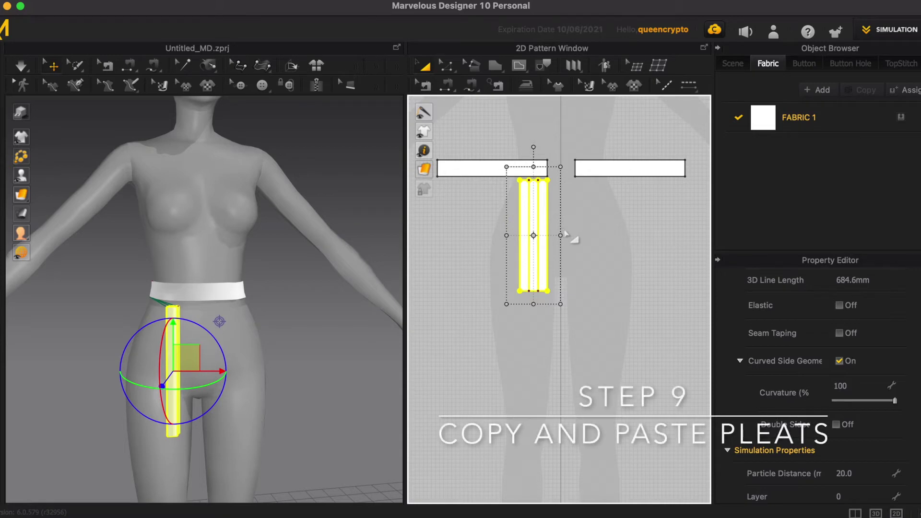
pyautogui.hotkey('ctrl', 'v')
pyautogui.rightClick(583, 232)
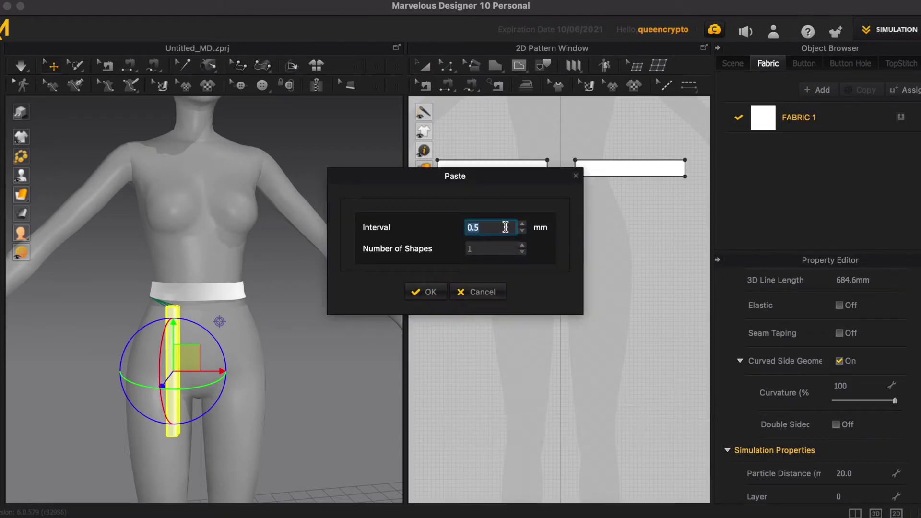
pyautogui.click(487, 293)
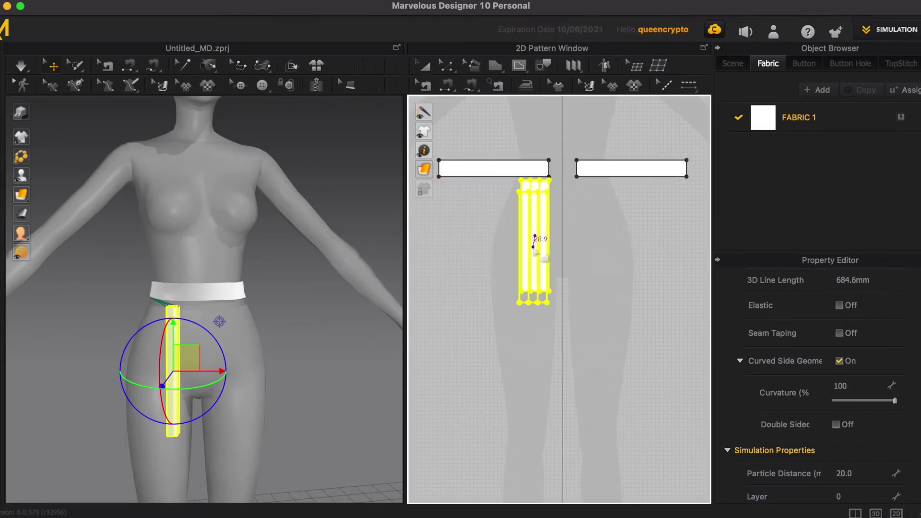
pyautogui.rightClick(558, 250)
pyautogui.click(492, 250)
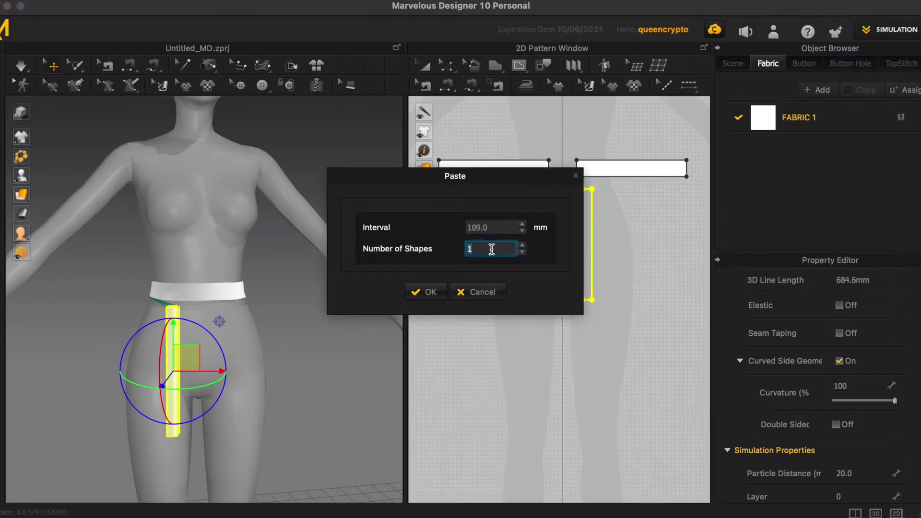
pyautogui.click(482, 293)
pyautogui.scroll(3, 539, 252)
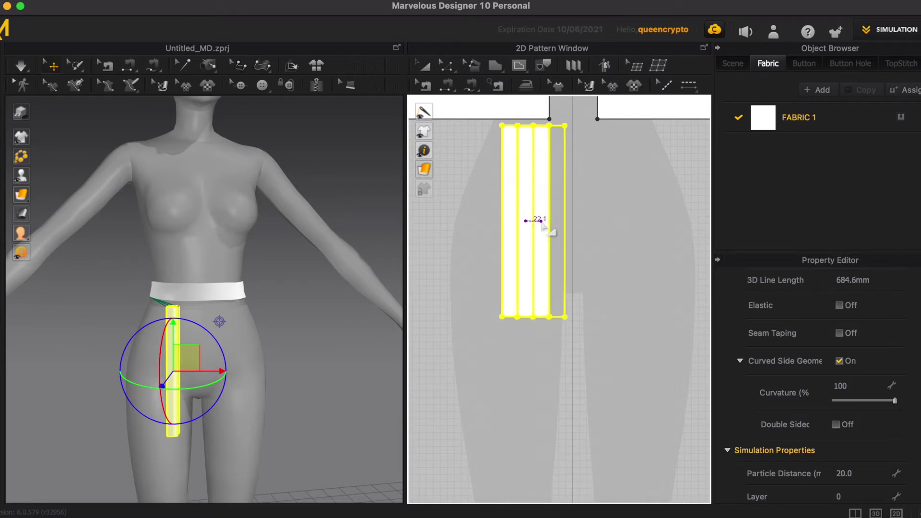
pyautogui.rightClick(542, 224)
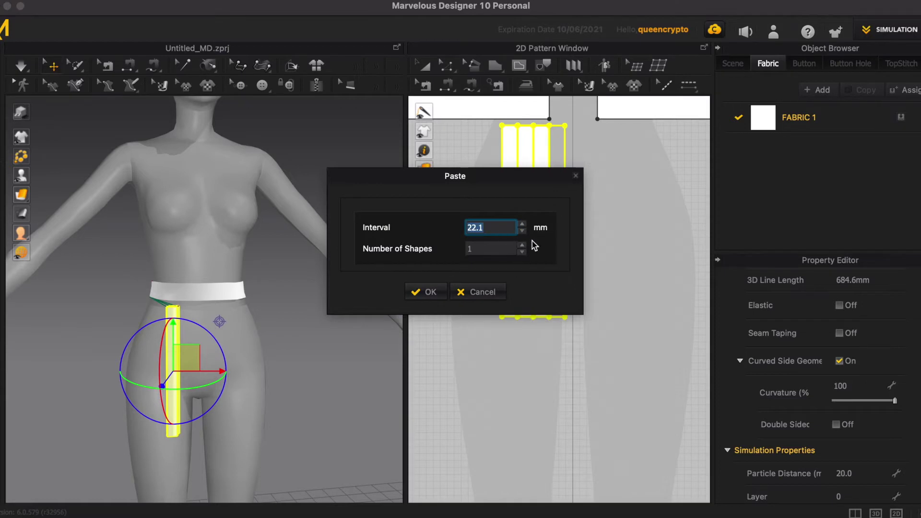
pyautogui.click(508, 247)
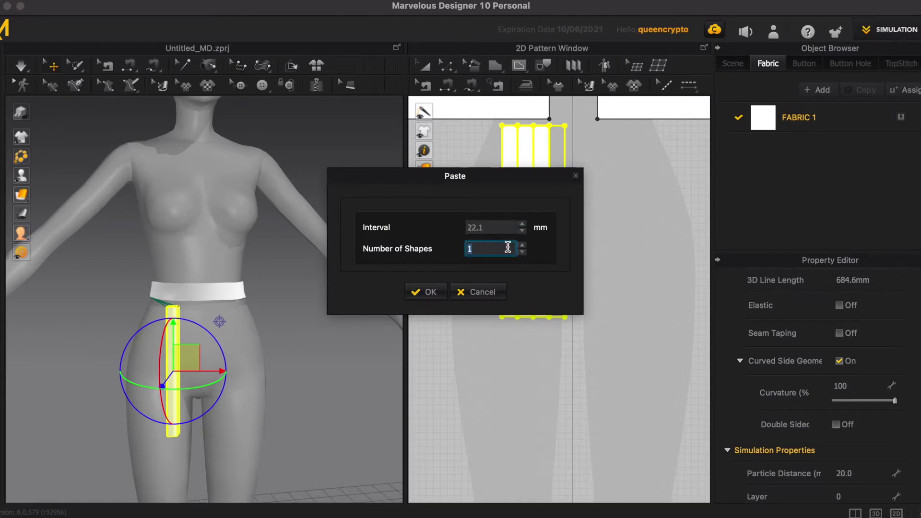
pyautogui.click(425, 293)
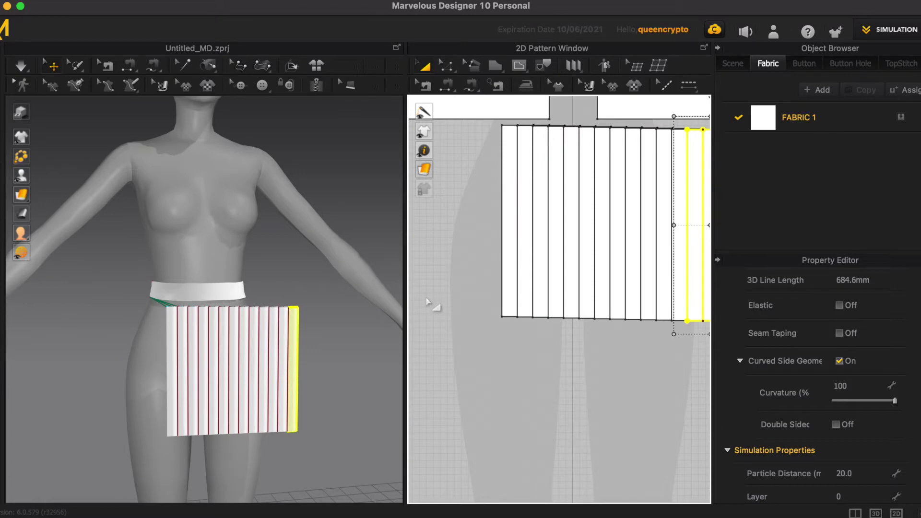
# - Select all the pleat patterns and distribute them horizontally with a spacing of 25 mm
pyautogui.scroll(-4, 435, 316)
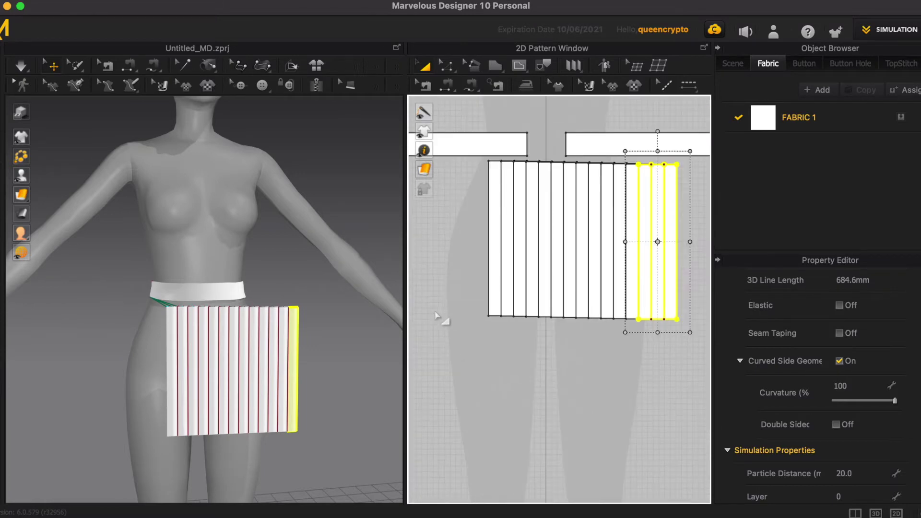
pyautogui.scroll(2, 451, 313)
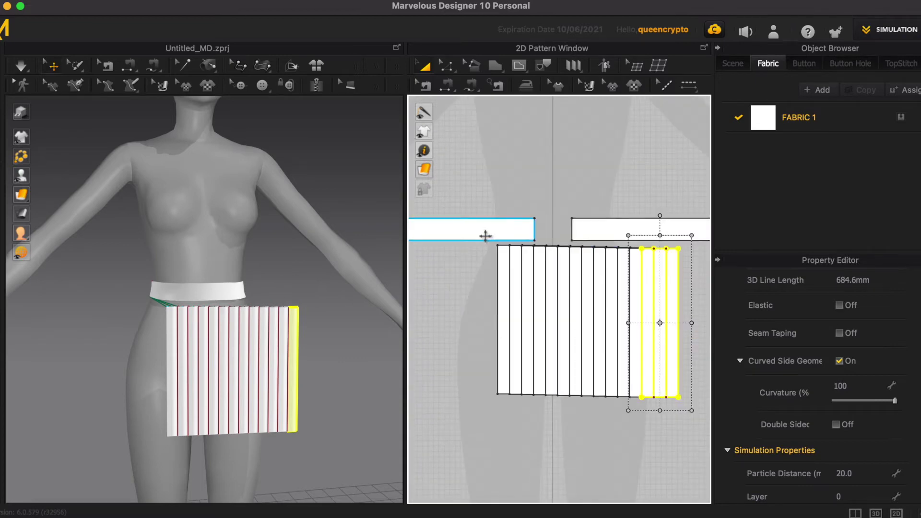
pyautogui.moveTo(484, 246); pyautogui.dragTo(719, 407)
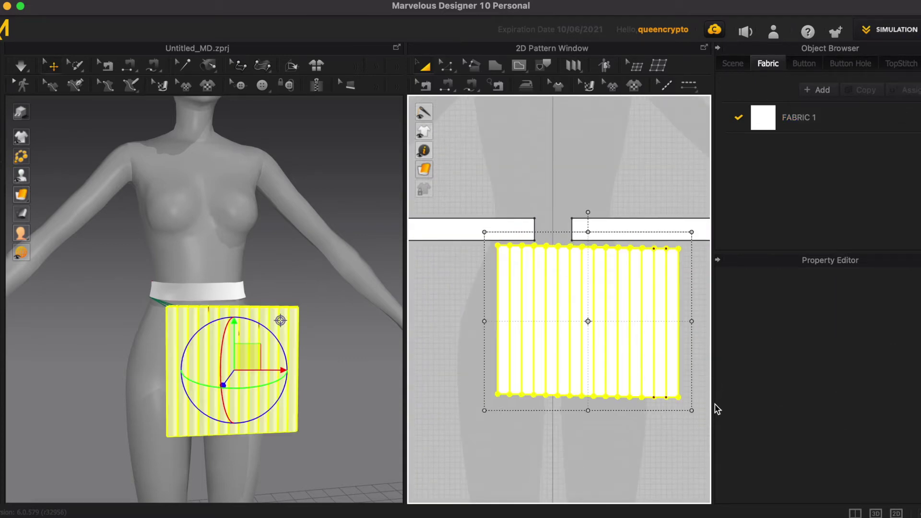
pyautogui.rightClick(581, 298)
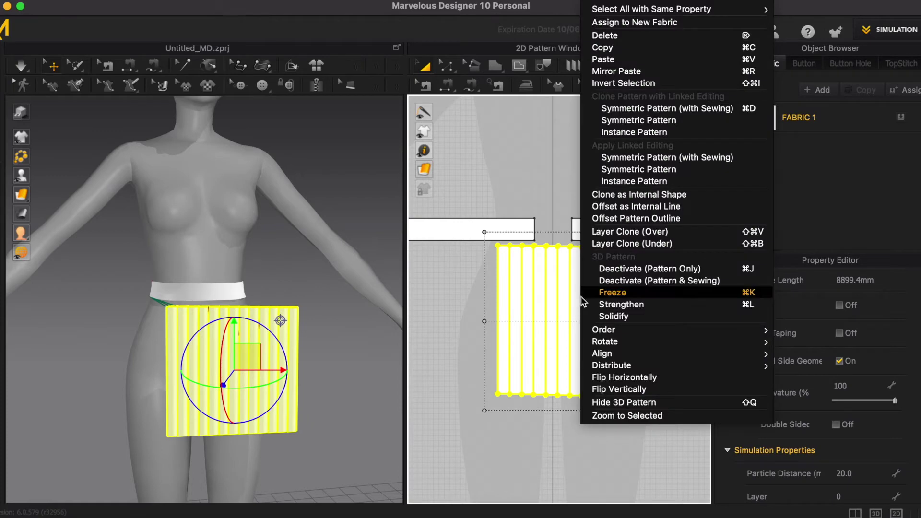
pyautogui.moveTo(650, 365)
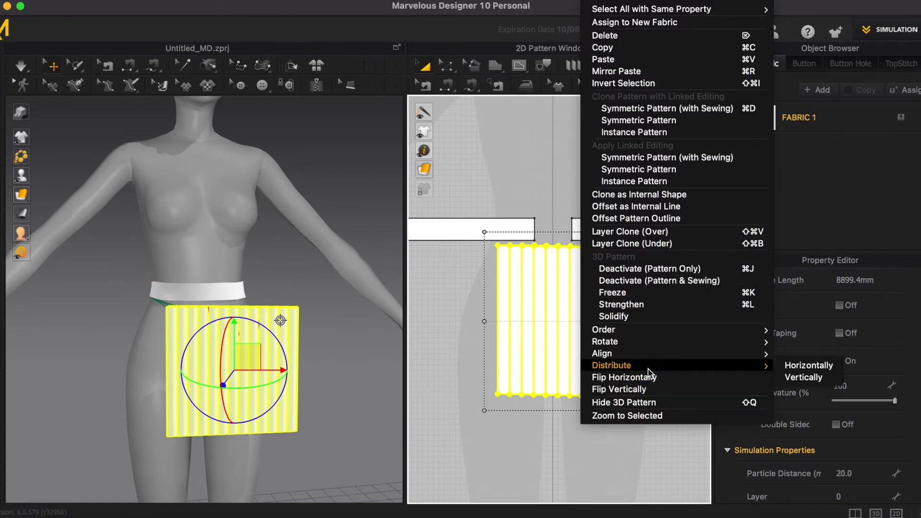
pyautogui.click(784, 369)
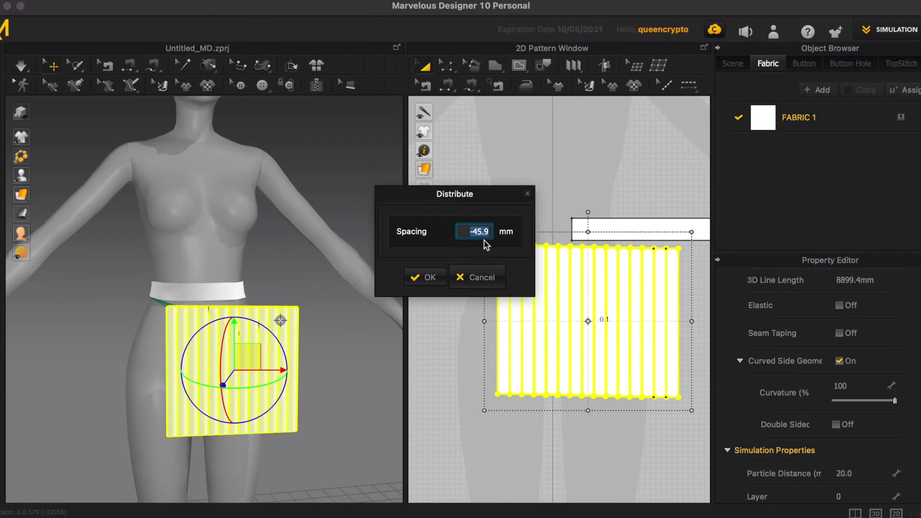
pyautogui.write('25')
pyautogui.click(428, 278)
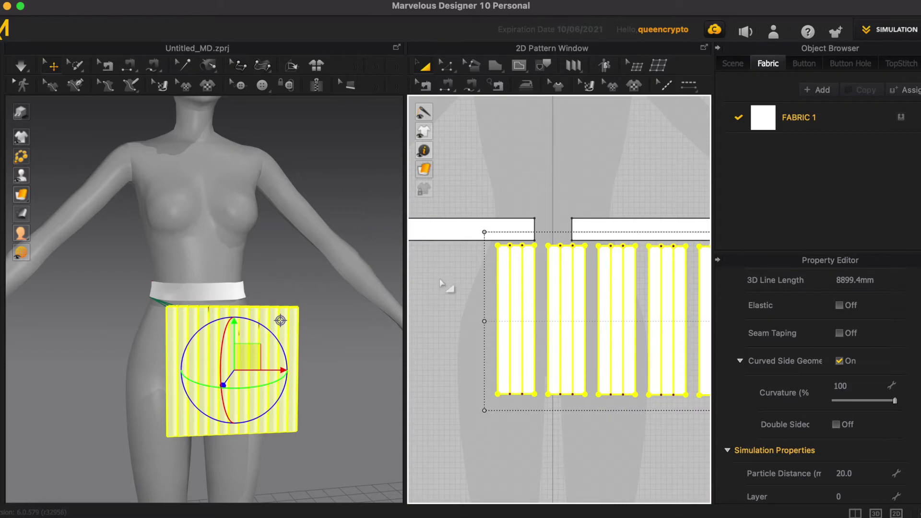
pyautogui.scroll(-5, 441, 282)
pyautogui.scroll(3, 442, 288)
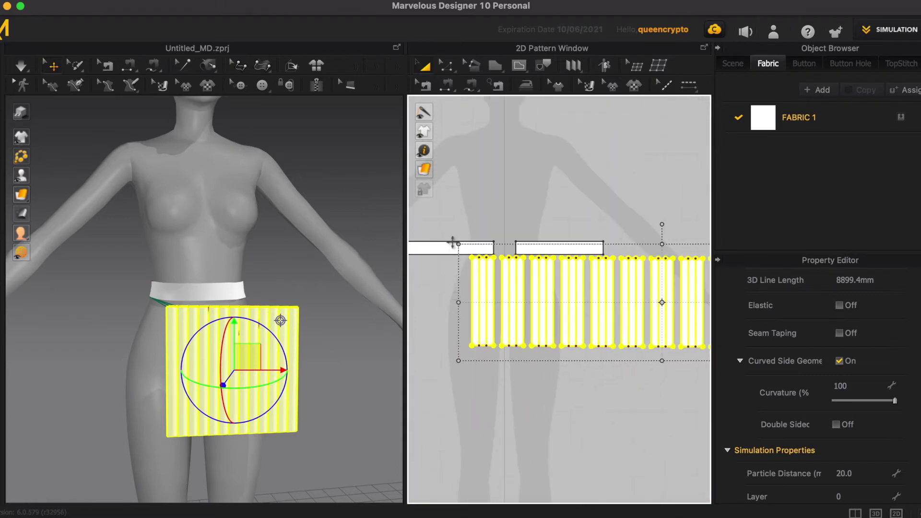
pyautogui.click(479, 158)
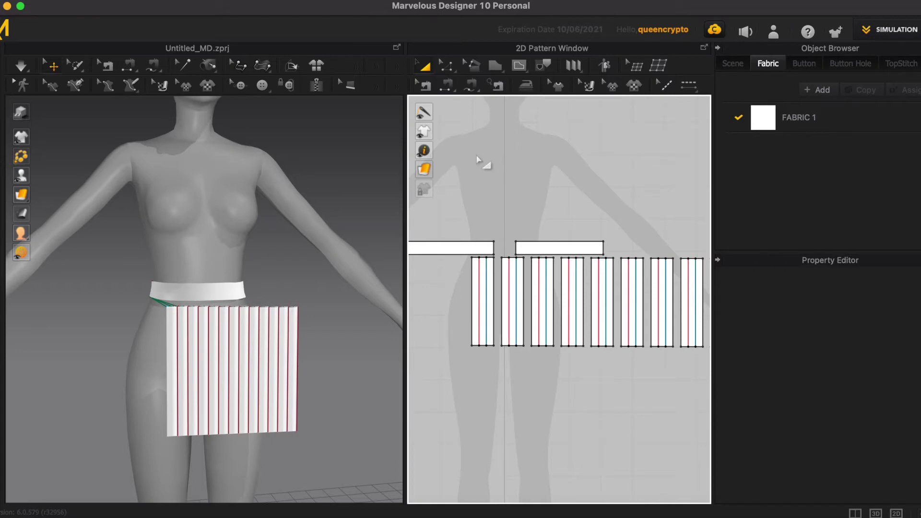
# - Move the whole row of pleats left and slightly down so it starts beneath the left end of the front waistband strip
pyautogui.scroll(-1, 586, 224)
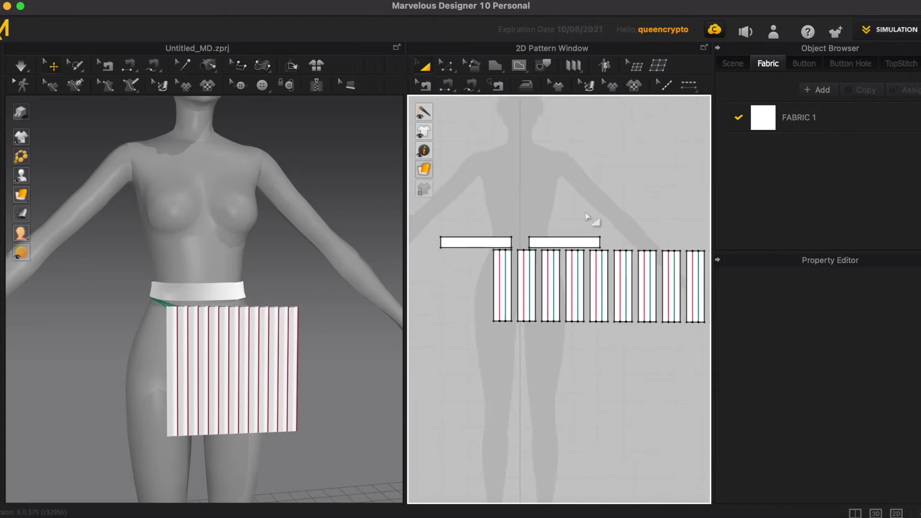
pyautogui.scroll(-2, 586, 211)
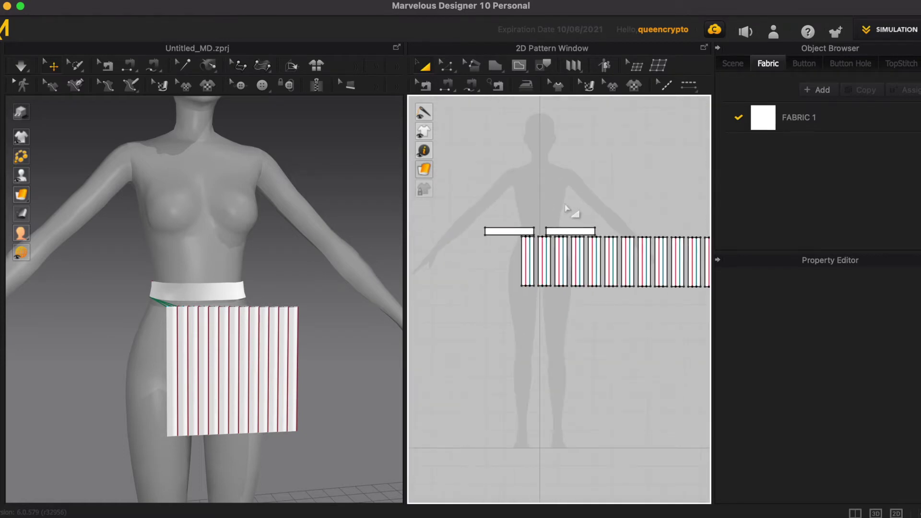
pyautogui.scroll(-3, 548, 200)
pyautogui.scroll(4, 669, 272)
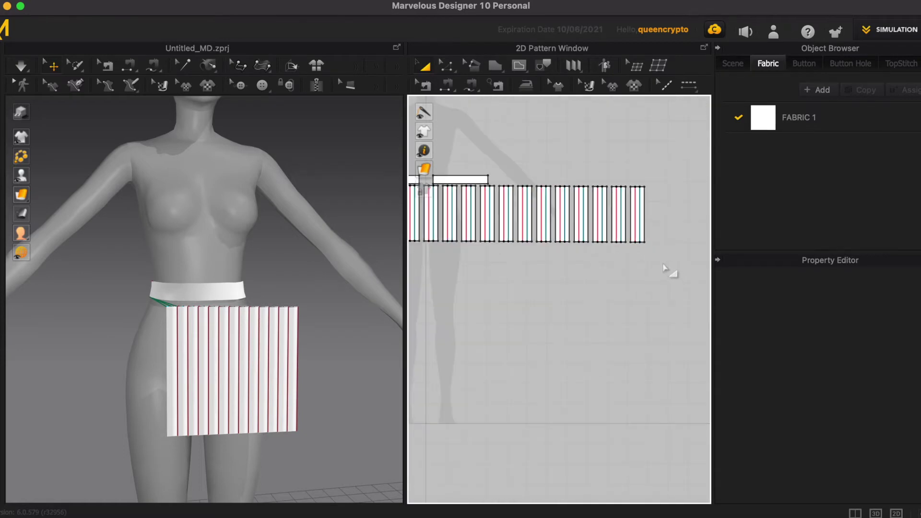
pyautogui.scroll(-1, 665, 267)
pyautogui.moveTo(444, 203); pyautogui.dragTo(443, 200)
pyautogui.scroll(-1, 612, 305)
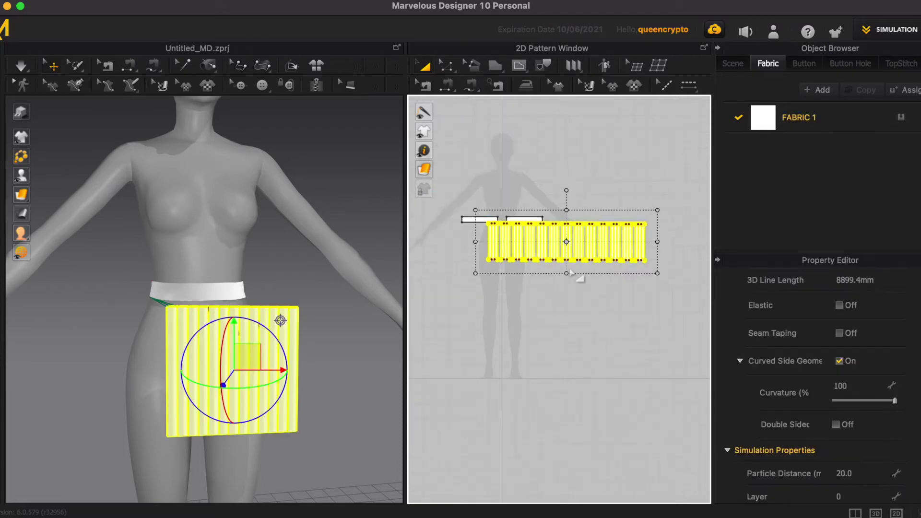
pyautogui.scroll(2, 443, 226)
pyautogui.moveTo(594, 222); pyautogui.dragTo(558, 230)
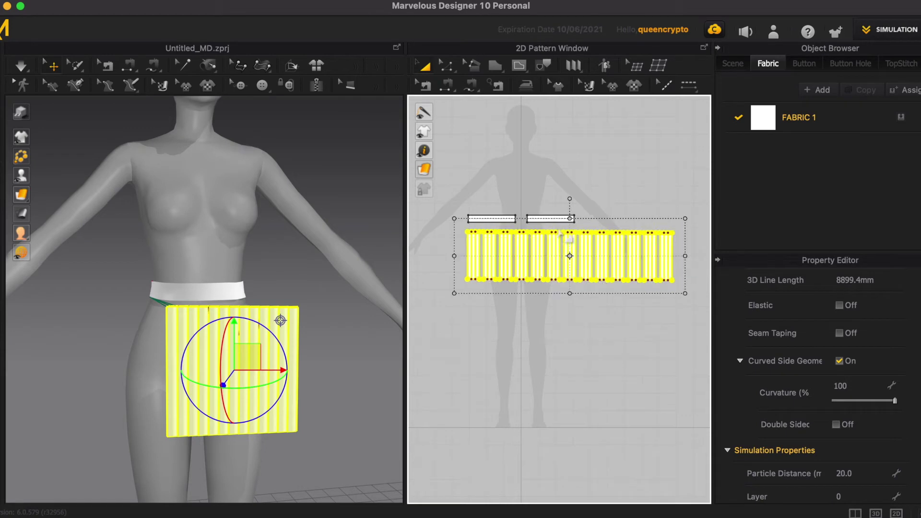
# - Sew the left top segments of the second and third pleats to successive segments of the front waistband strip's upper edge
pyautogui.click(557, 168)
pyautogui.scroll(2, 559, 212)
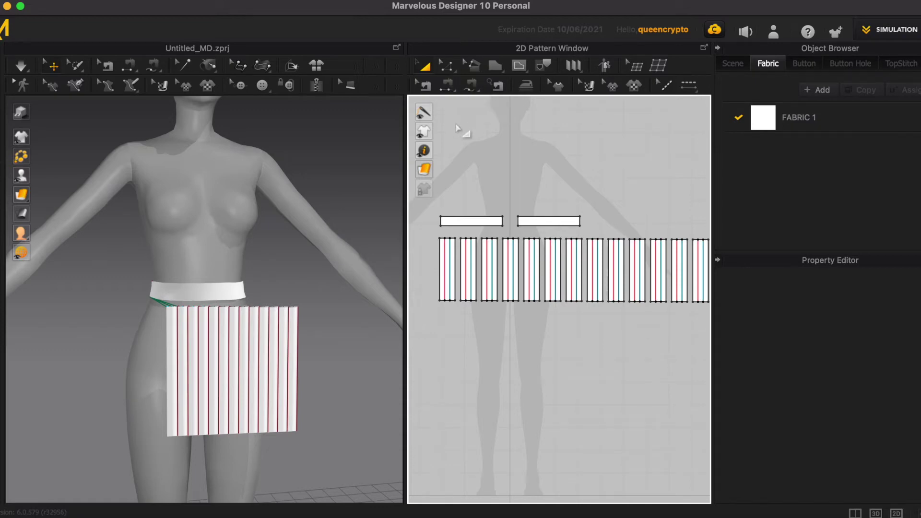
pyautogui.scroll(2, 462, 139)
pyautogui.scroll(2, 462, 139)
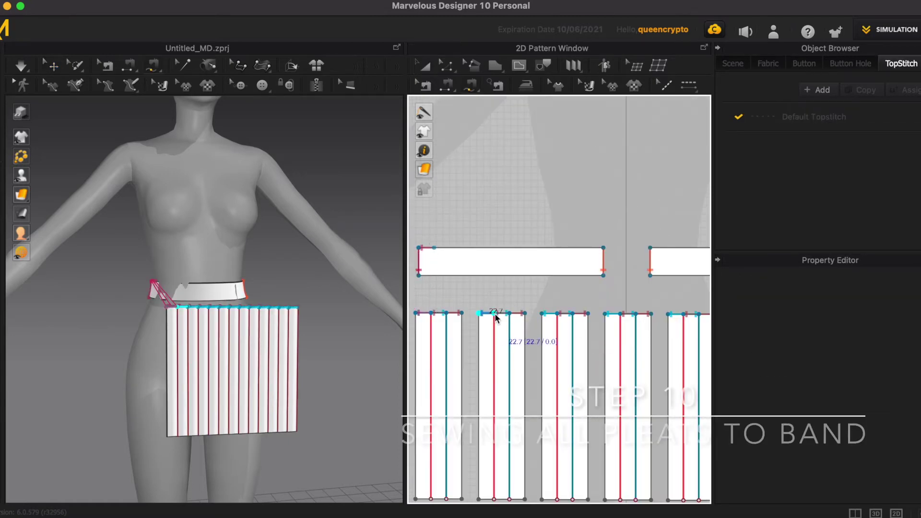
pyautogui.click(495, 313)
pyautogui.click(447, 249)
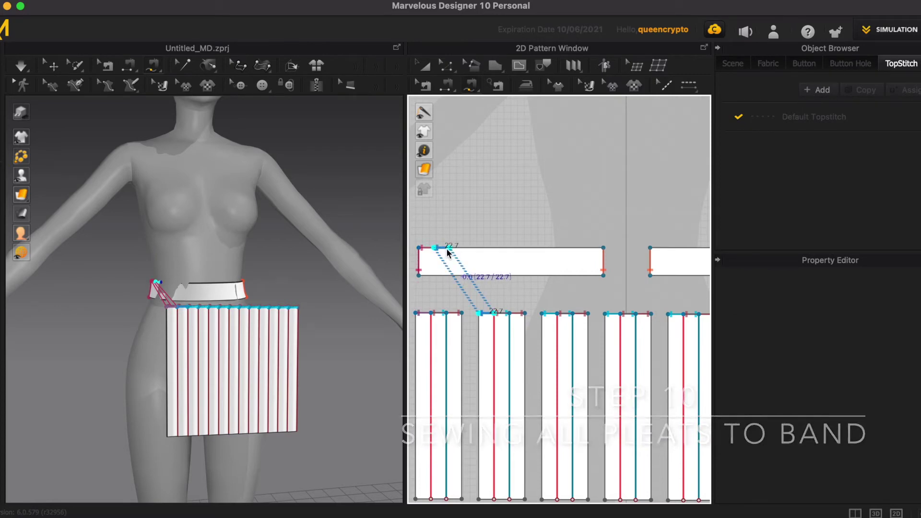
pyautogui.click(448, 249)
pyautogui.click(553, 316)
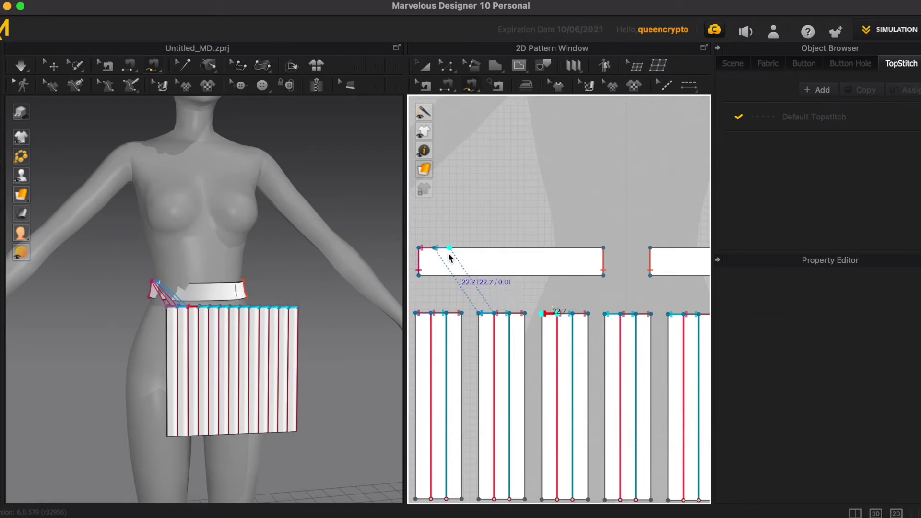
pyautogui.scroll(2, 450, 262)
pyautogui.click(463, 249)
# - Sew the left top segments of the fourth through seventh pleats side by side along the front waistband strip's upper edge
pyautogui.scroll(-2, 528, 336)
pyautogui.click(612, 314)
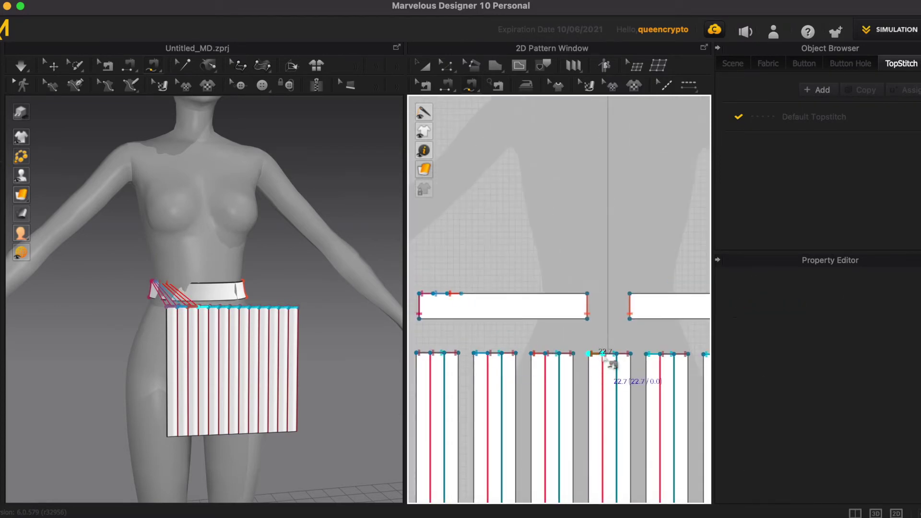
pyautogui.click(474, 302)
pyautogui.click(655, 354)
pyautogui.click(512, 306)
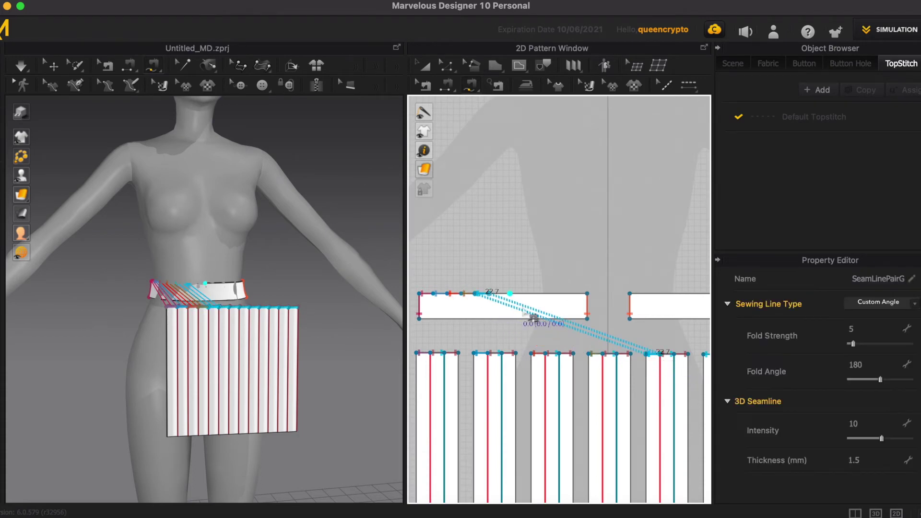
pyautogui.scroll(-3, 539, 397)
pyautogui.click(643, 356)
pyautogui.click(487, 320)
pyautogui.click(684, 356)
pyautogui.click(509, 321)
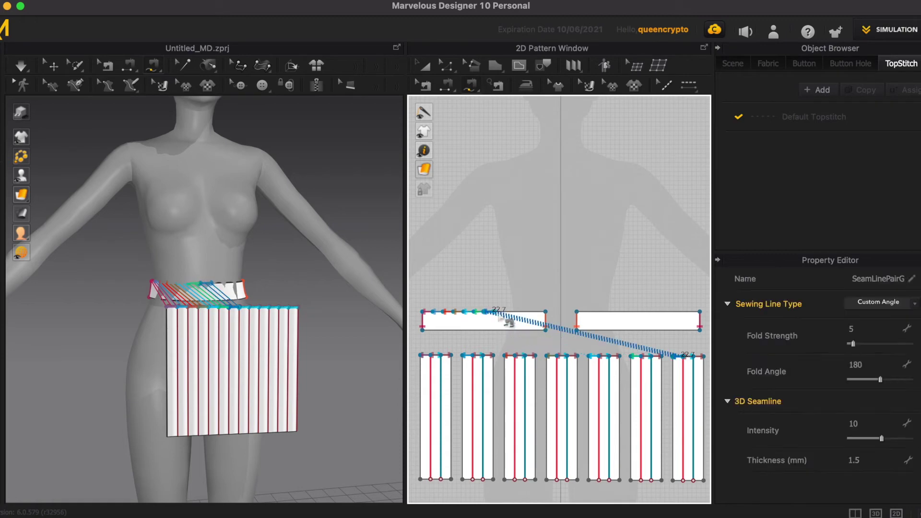
# - Sew the left top segments of the eighth through twelfth pleats to the remaining length of the front waistband's upper edge
pyautogui.scroll(-4, 483, 385)
pyautogui.scroll(4, 511, 405)
pyautogui.click(584, 340)
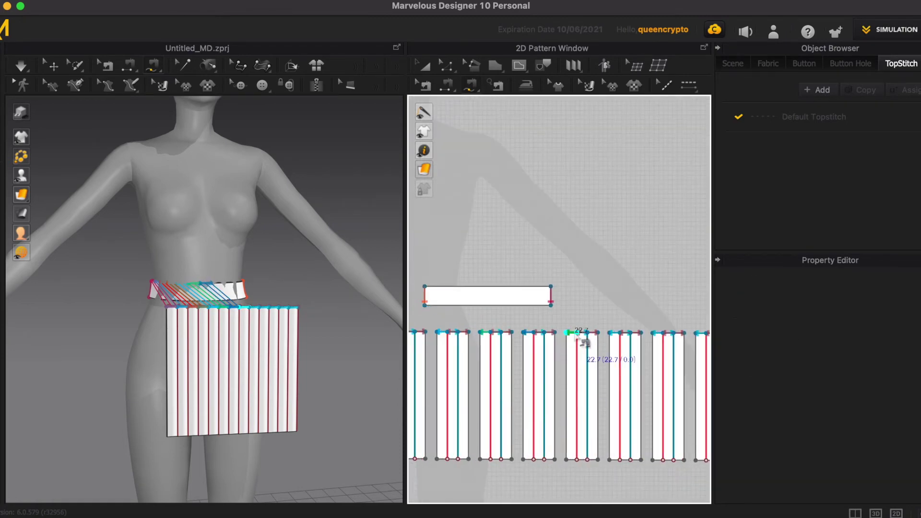
pyautogui.scroll(-3, 488, 397)
pyautogui.click(443, 324)
pyautogui.click(614, 354)
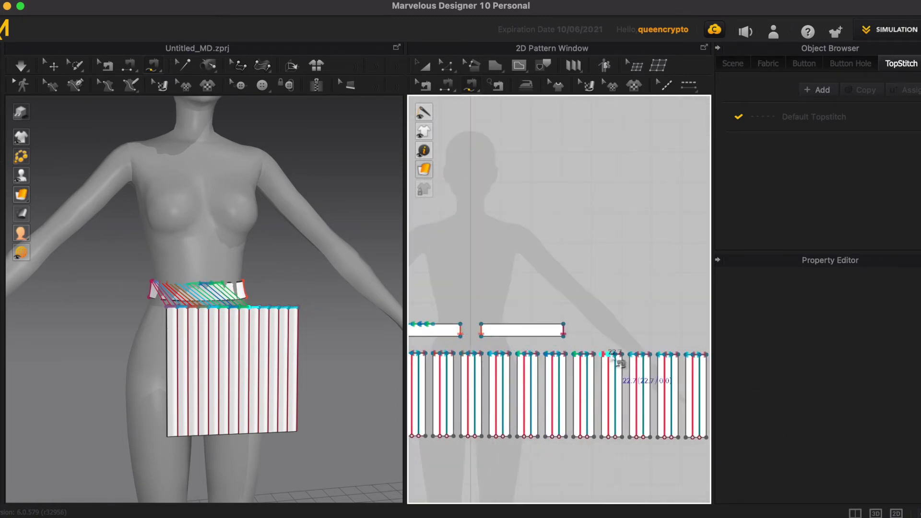
pyautogui.click(448, 325)
pyautogui.click(635, 354)
pyautogui.click(458, 330)
pyautogui.click(665, 354)
pyautogui.click(460, 328)
pyautogui.click(690, 356)
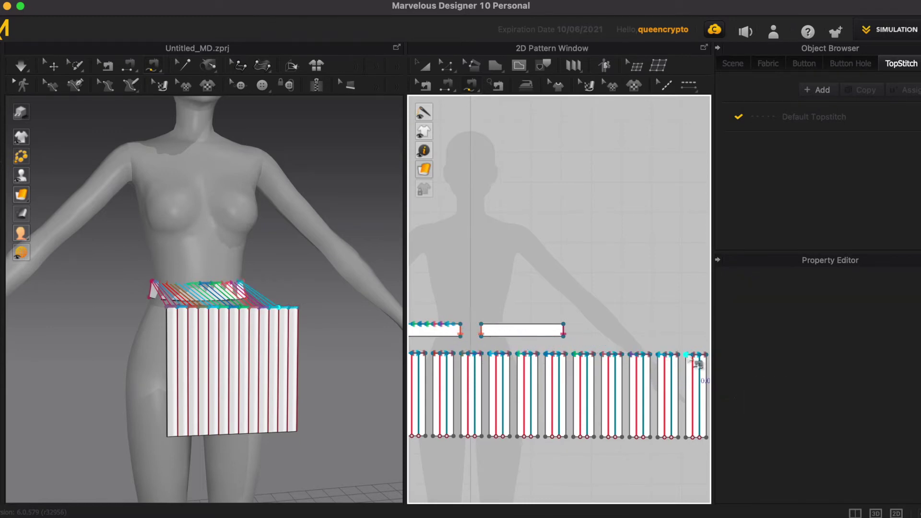
pyautogui.click(462, 329)
# - Select all the front pleats and move them in 3D closer to the body and up to waistband height
pyautogui.scroll(-2, 643, 411)
pyautogui.scroll(-2, 508, 369)
pyautogui.moveTo(144, 345); pyautogui.dragTo(115, 343, button='right')
pyautogui.press('a')
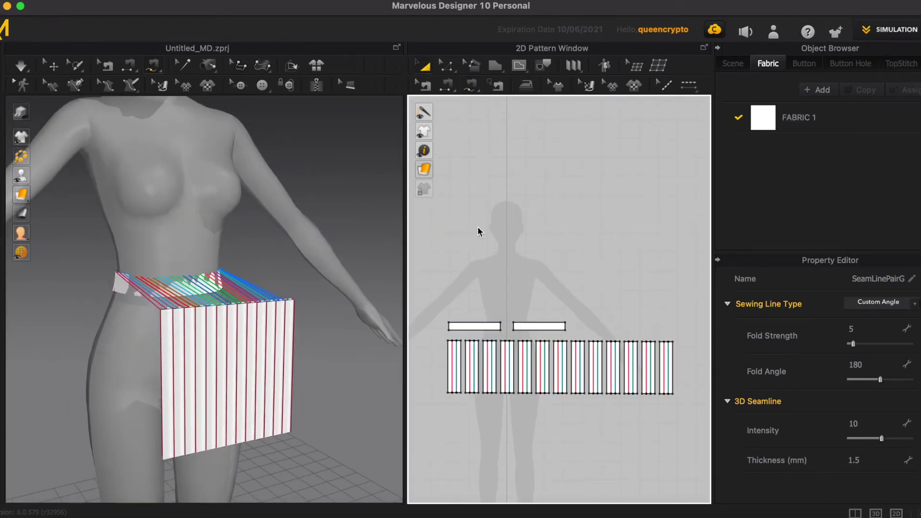
pyautogui.moveTo(436, 335); pyautogui.dragTo(689, 411)
pyautogui.moveTo(329, 391); pyautogui.dragTo(353, 387, button='right')
pyautogui.moveTo(239, 368); pyautogui.dragTo(191, 368)
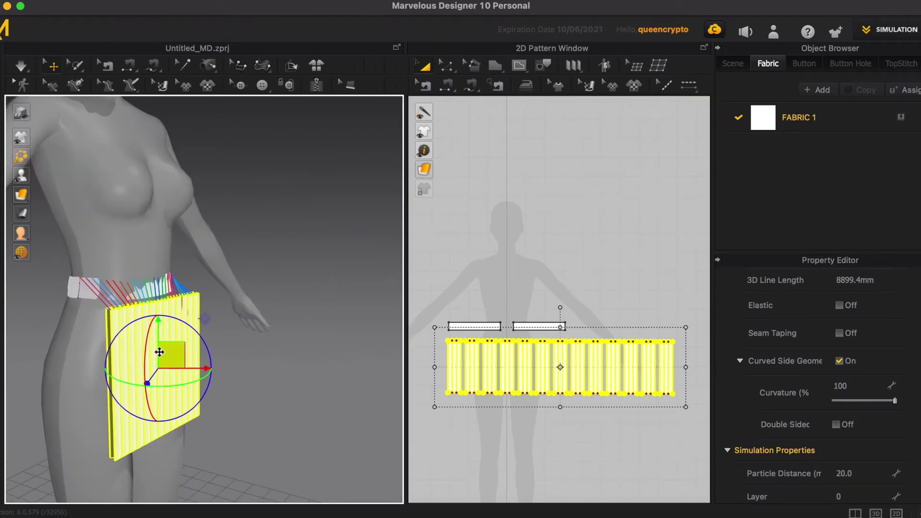
pyautogui.moveTo(160, 352); pyautogui.dragTo(154, 318)
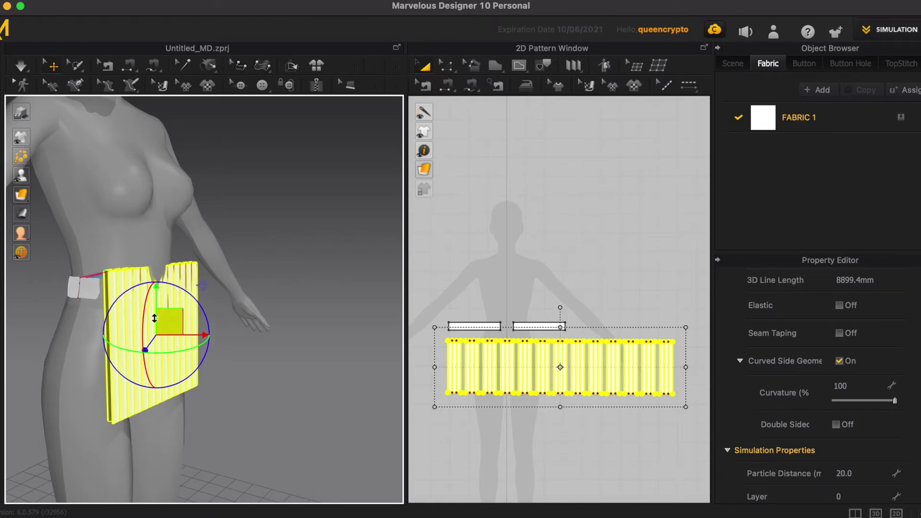
pyautogui.moveTo(319, 397); pyautogui.dragTo(274, 390, button='right')
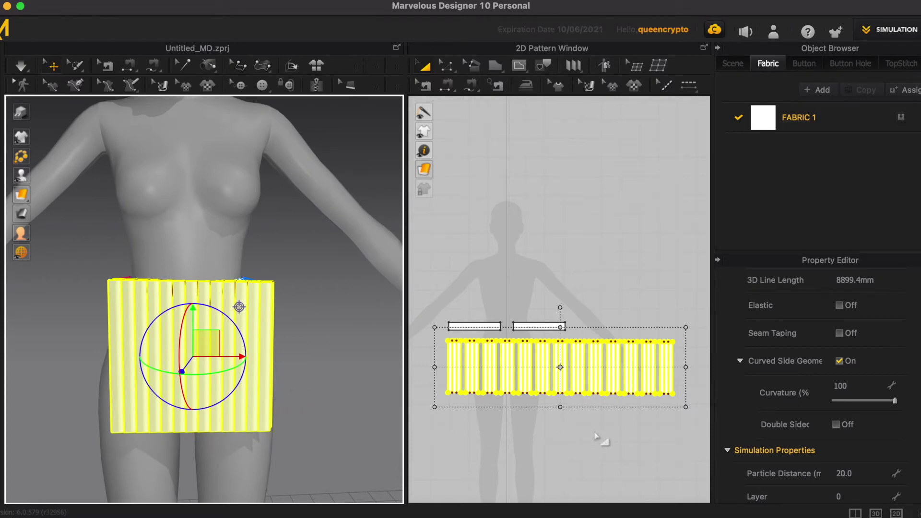
# - Deselect the pleats and start the simulation so the front pleats drape from the waistband
pyautogui.click(597, 438)
pyautogui.press('space')
pyautogui.moveTo(298, 384); pyautogui.dragTo(364, 373, button='right')
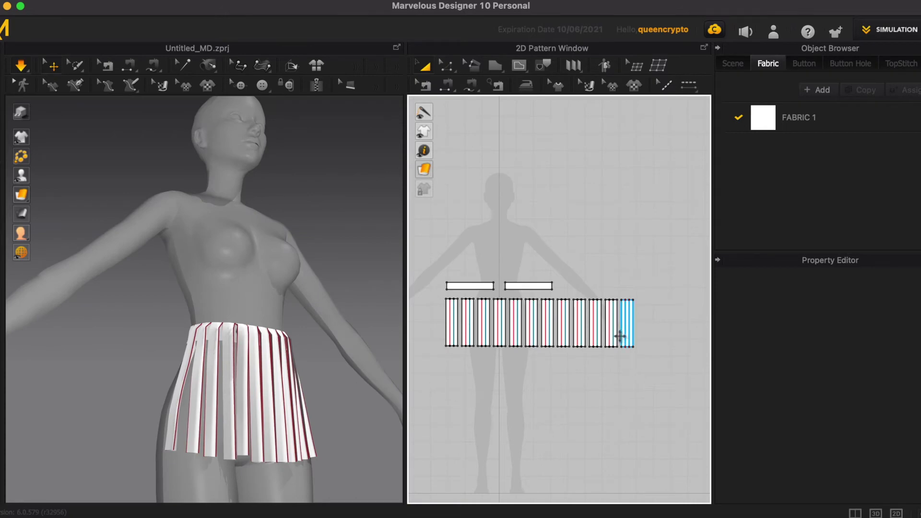
# - Copy the twelve front pleat patterns and paste them as a second row directly below, 346.5 mm from the original
pyautogui.click(638, 244)
pyautogui.moveTo(470, 332); pyautogui.dragTo(439, 296)
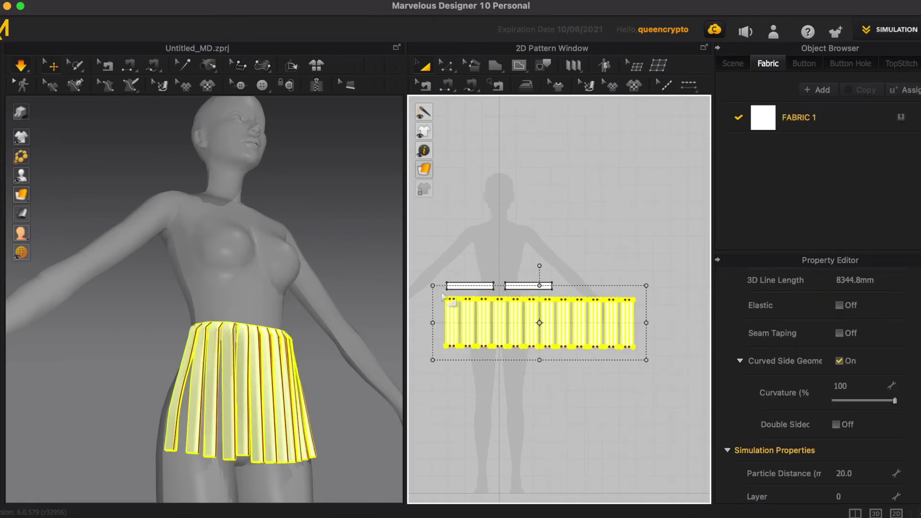
pyautogui.hotkey('ctrl', 'c')
pyautogui.hotkey('ctrl', 'v')
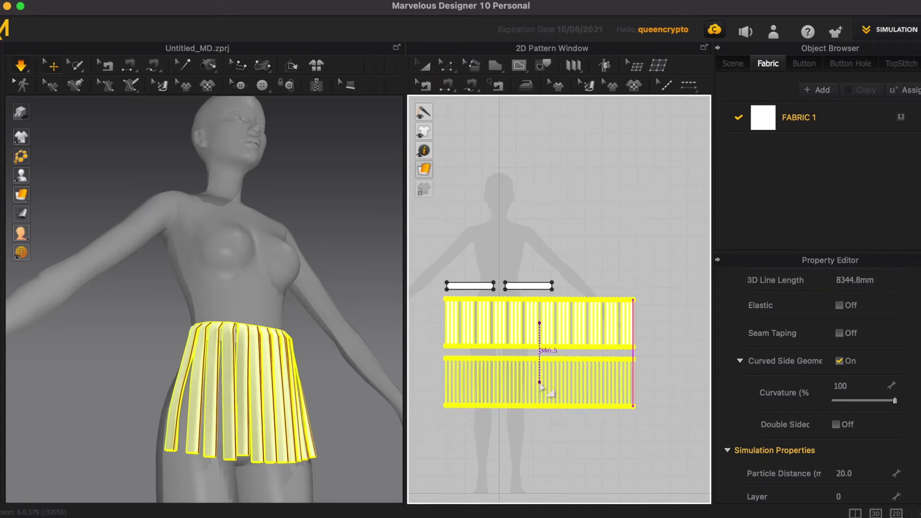
pyautogui.click(540, 383)
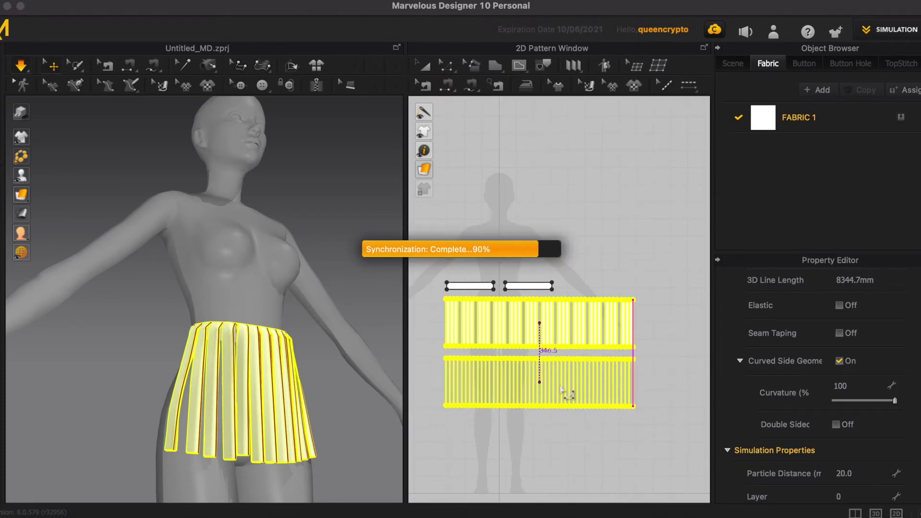
# - Show the avatar's arrangement points and place the copied pleats at the hip point on the back of the body
pyautogui.moveTo(334, 407); pyautogui.dragTo(216, 389, button='right')
pyautogui.moveTo(21, 175)
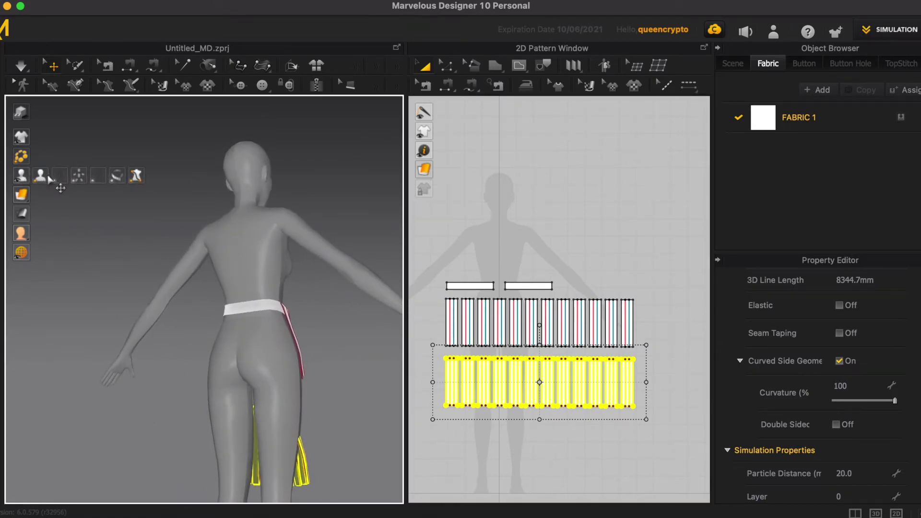
pyautogui.click(78, 176)
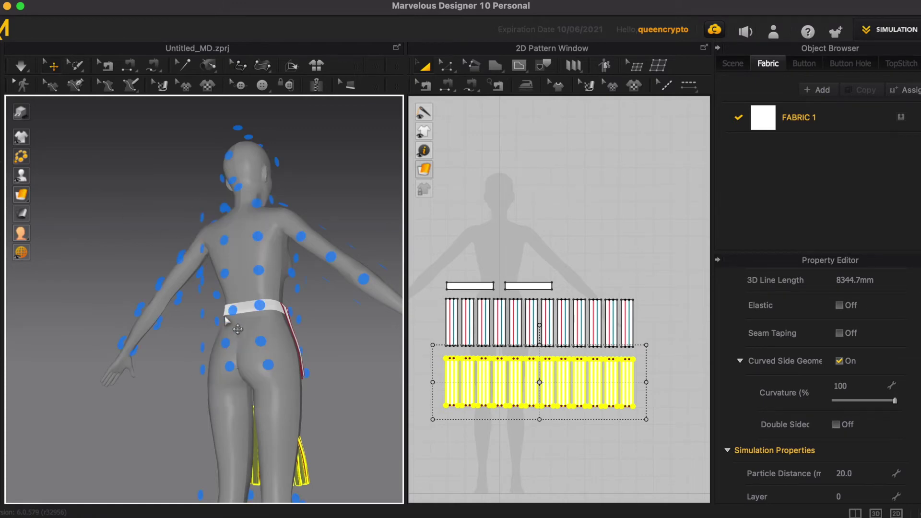
pyautogui.click(230, 345)
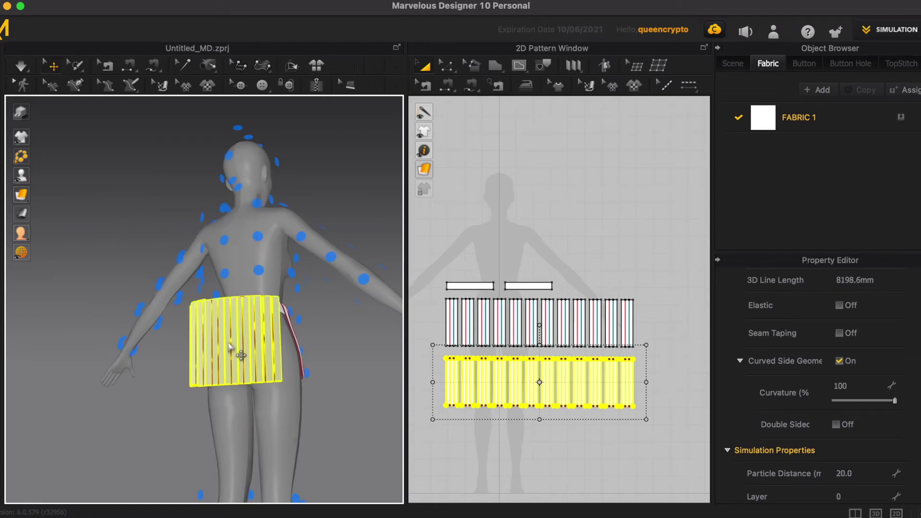
pyautogui.moveTo(319, 442); pyautogui.dragTo(318, 472, button='right')
# - Examine in 3D and 2D which ends of the back waistband and the back pleat row correspond to each other
pyautogui.scroll(5, 530, 309)
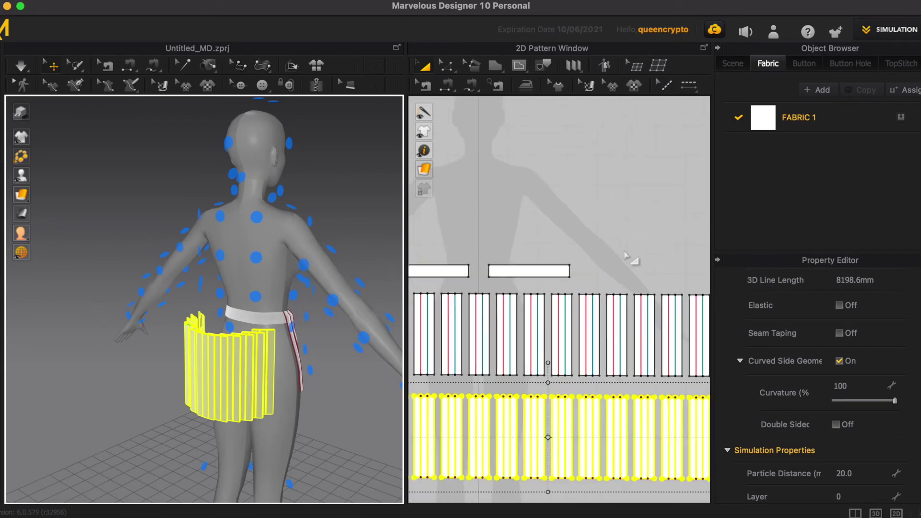
pyautogui.scroll(-3, 597, 250)
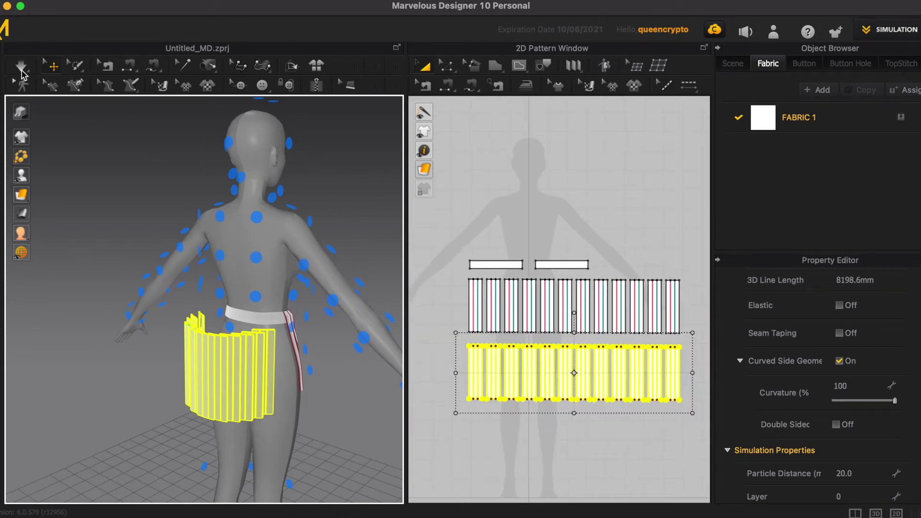
pyautogui.click(270, 339)
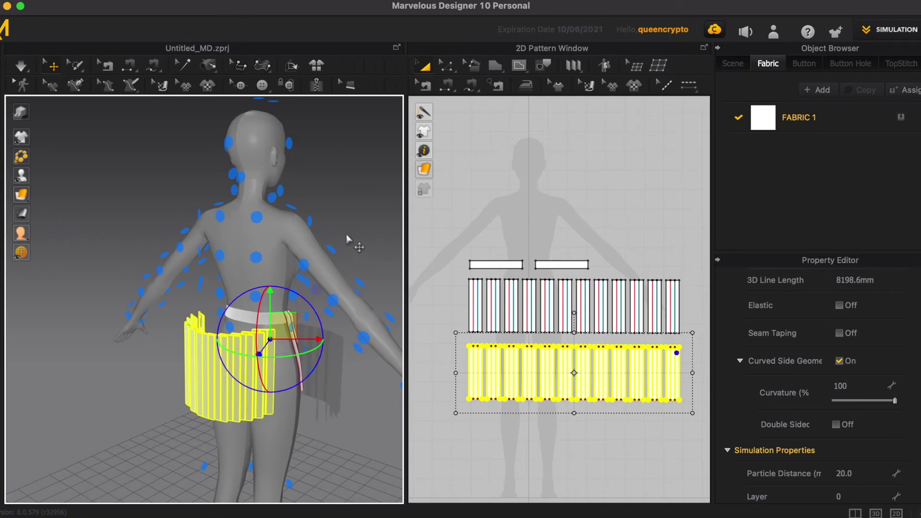
pyautogui.click(543, 265)
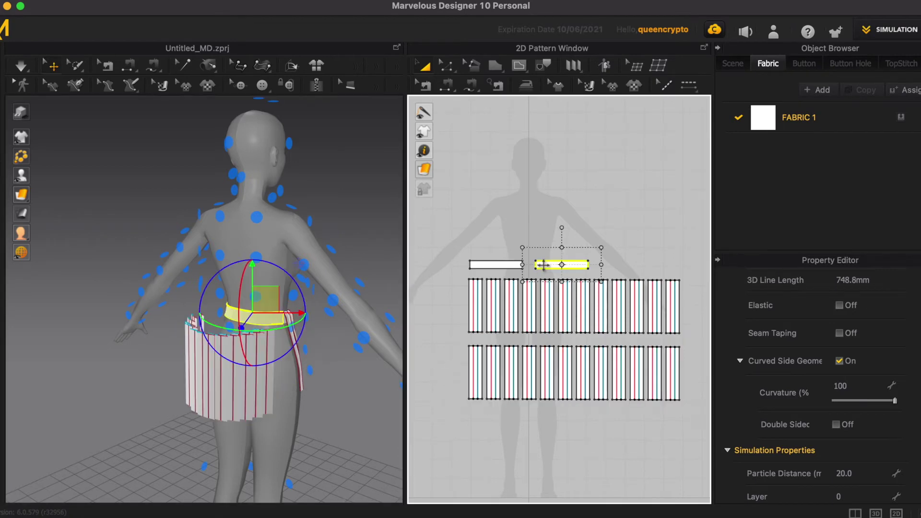
pyautogui.click(274, 357)
pyautogui.click(287, 328)
pyautogui.click(272, 355)
pyautogui.moveTo(130, 357); pyautogui.dragTo(221, 358, button='right')
pyautogui.click(275, 352)
pyautogui.click(242, 313)
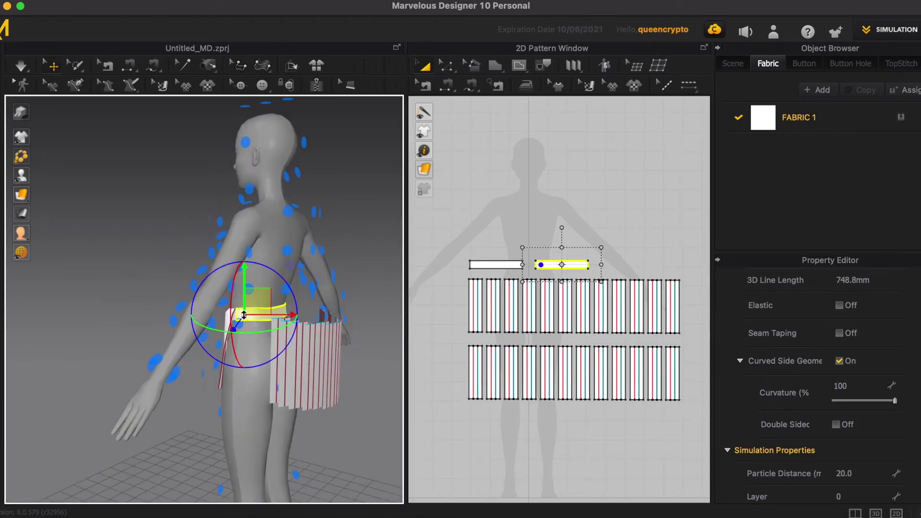
pyautogui.scroll(5, 444, 399)
pyautogui.moveTo(377, 405); pyautogui.dragTo(396, 407, button='right')
pyautogui.scroll(-1, 397, 406)
pyautogui.scroll(-5, 610, 399)
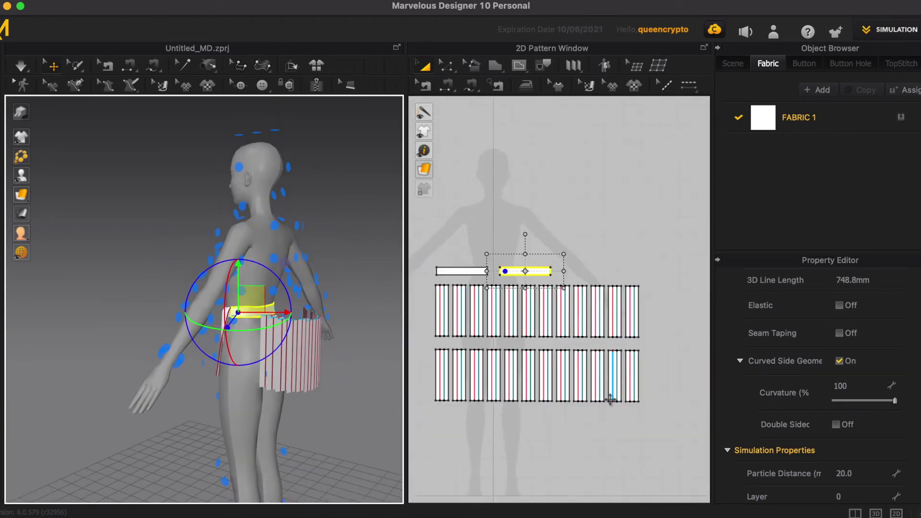
# - Free-sew the left top segments of the first four back pleats side by side to the back waistband's upper edge
pyautogui.click(471, 86)
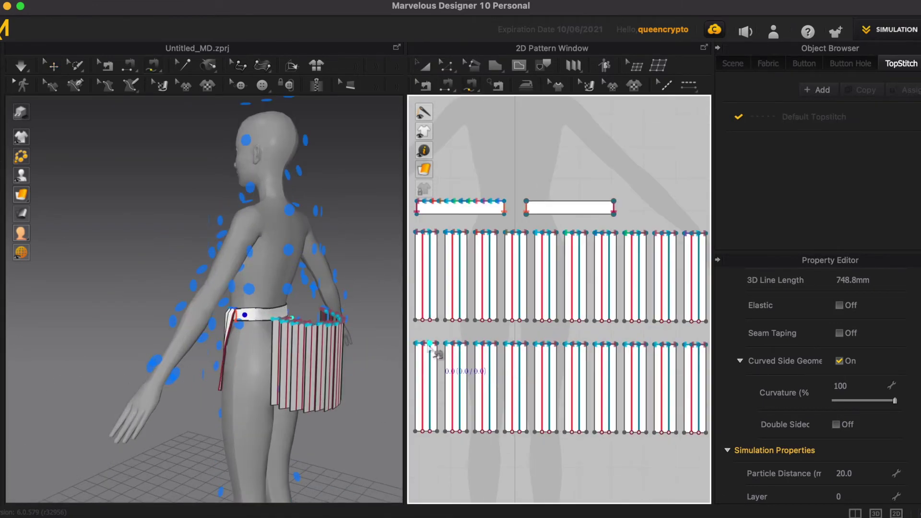
pyautogui.click(422, 343)
pyautogui.click(533, 204)
pyautogui.click(455, 344)
pyautogui.click(538, 202)
pyautogui.click(477, 343)
pyautogui.click(546, 202)
pyautogui.click(506, 344)
pyautogui.click(560, 204)
# - Sew the left top segments of the fifth through eighth back pleats to the next segments of the back waistband's upper edge
pyautogui.click(536, 344)
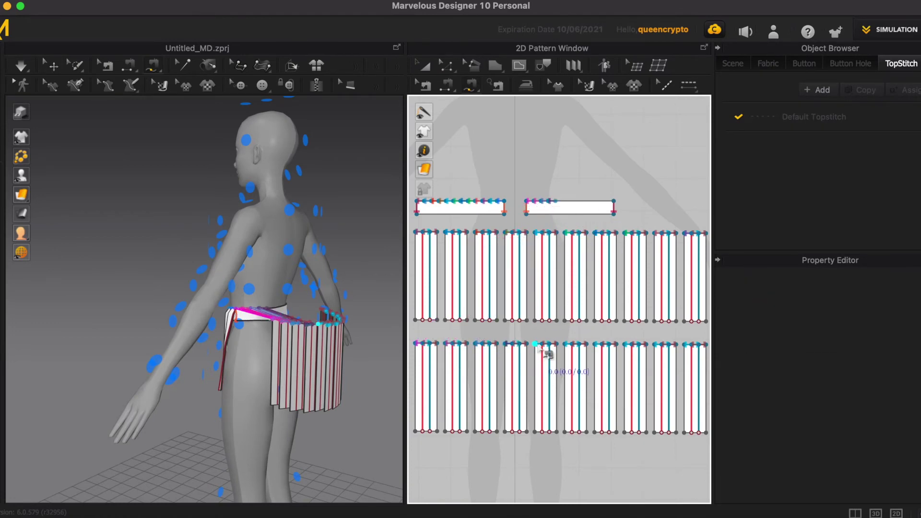
pyautogui.click(583, 205)
pyautogui.click(566, 343)
pyautogui.click(572, 203)
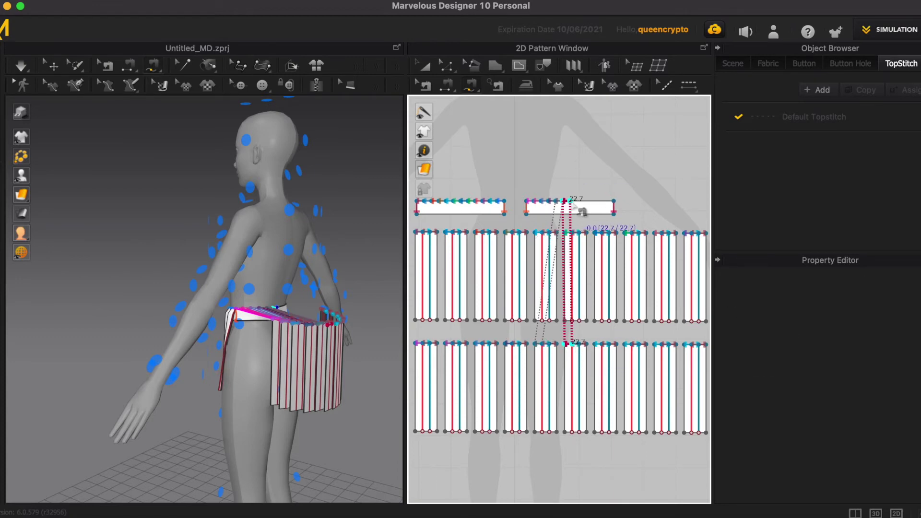
pyautogui.click(597, 343)
pyautogui.click(581, 204)
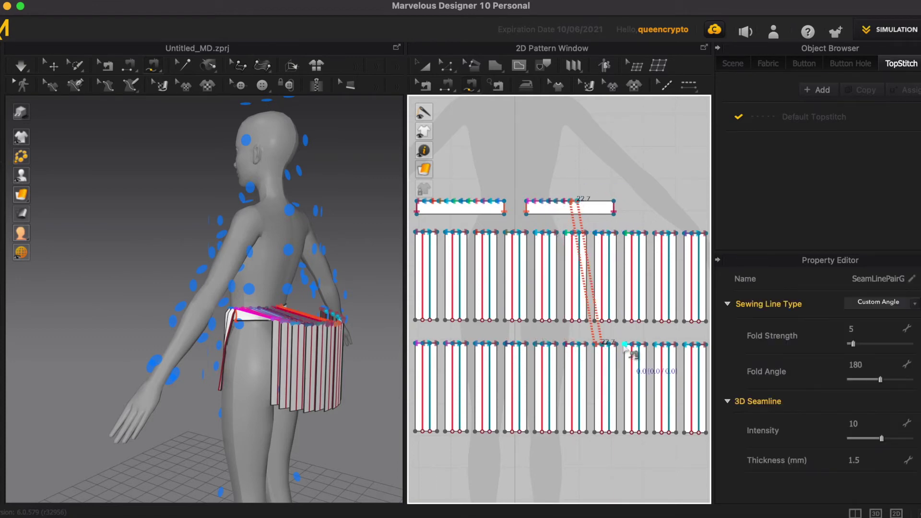
pyautogui.click(626, 344)
pyautogui.click(579, 201)
# - Sew the left top segments of the last four back pleats to the remaining length of the back waistband's upper edge
pyautogui.scroll(-2, 659, 403)
pyautogui.scroll(2, 665, 408)
pyautogui.click(617, 324)
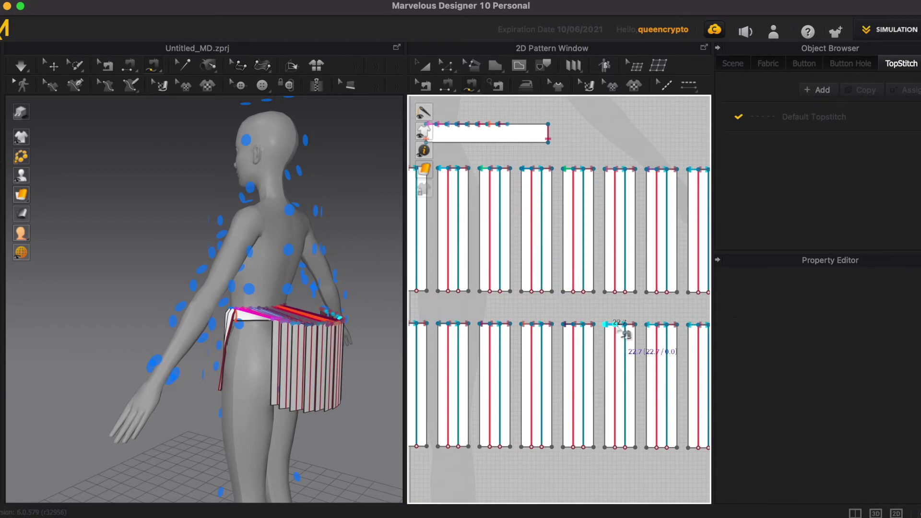
pyautogui.click(516, 126)
pyautogui.click(660, 325)
pyautogui.click(527, 126)
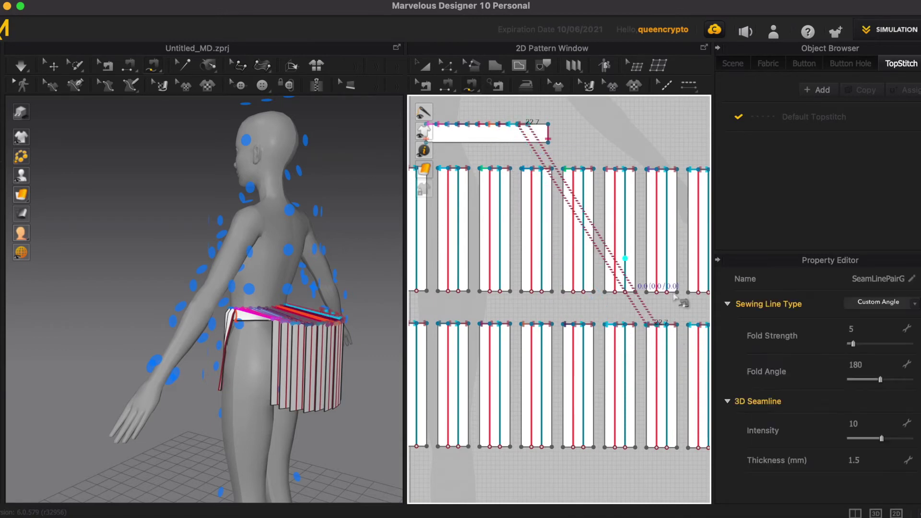
pyautogui.click(699, 325)
pyautogui.click(545, 127)
pyautogui.scroll(-1, 669, 343)
pyautogui.click(635, 326)
pyautogui.click(644, 326)
pyautogui.click(472, 153)
pyautogui.click(479, 155)
# - Select the whole lower row of pleats and shift it sideways in 3D to centre it behind the hips
pyautogui.click(425, 67)
pyautogui.moveTo(405, 293); pyautogui.dragTo(396, 300)
pyautogui.moveTo(377, 312); pyautogui.dragTo(331, 346, button='right')
pyautogui.scroll(-2, 331, 345)
pyautogui.scroll(-4, 574, 425)
pyautogui.moveTo(684, 444); pyautogui.dragTo(423, 361)
pyautogui.moveTo(289, 358); pyautogui.dragTo(263, 356)
pyautogui.moveTo(338, 396); pyautogui.dragTo(278, 391, button='right')
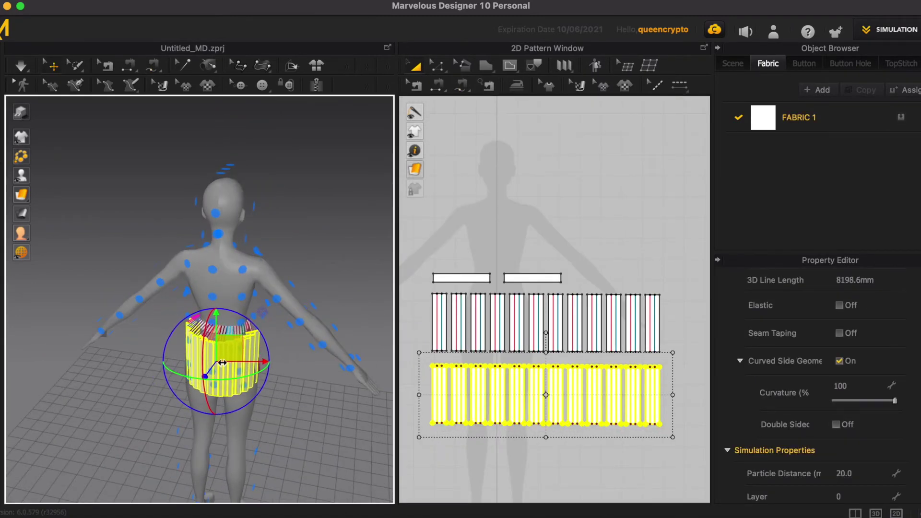
# - Select the first three back pleats and move them in 3D outward around the avatar's left hip
pyautogui.moveTo(150, 384); pyautogui.dragTo(370, 329, button='right')
pyautogui.click(423, 368)
pyautogui.moveTo(422, 367); pyautogui.dragTo(490, 428)
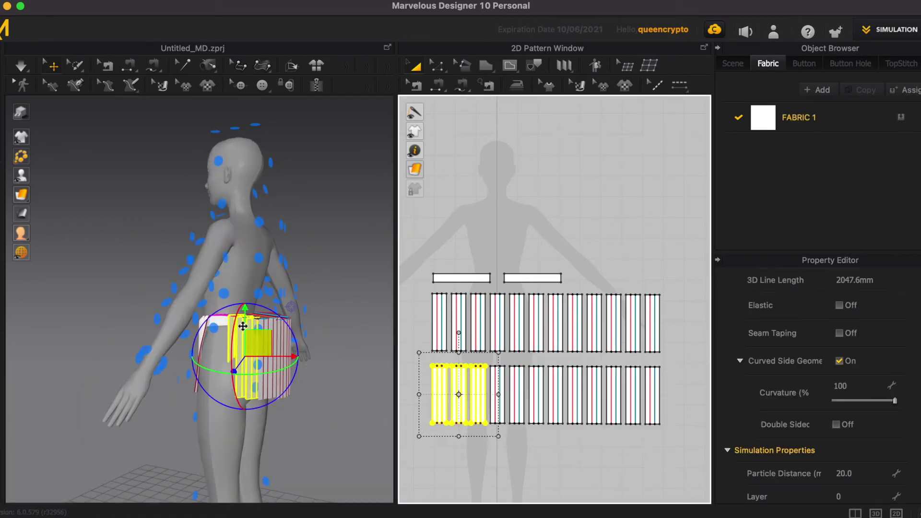
pyautogui.moveTo(243, 364); pyautogui.dragTo(236, 381)
pyautogui.moveTo(266, 358); pyautogui.dragTo(214, 384, button='right')
pyautogui.moveTo(215, 385); pyautogui.dragTo(208, 386)
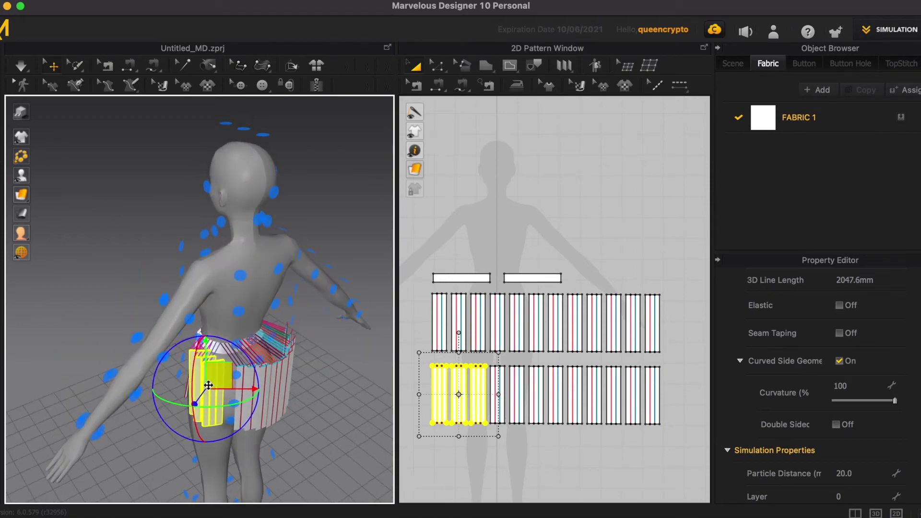
pyautogui.moveTo(141, 442); pyautogui.dragTo(106, 428, button='right')
pyautogui.click(542, 446)
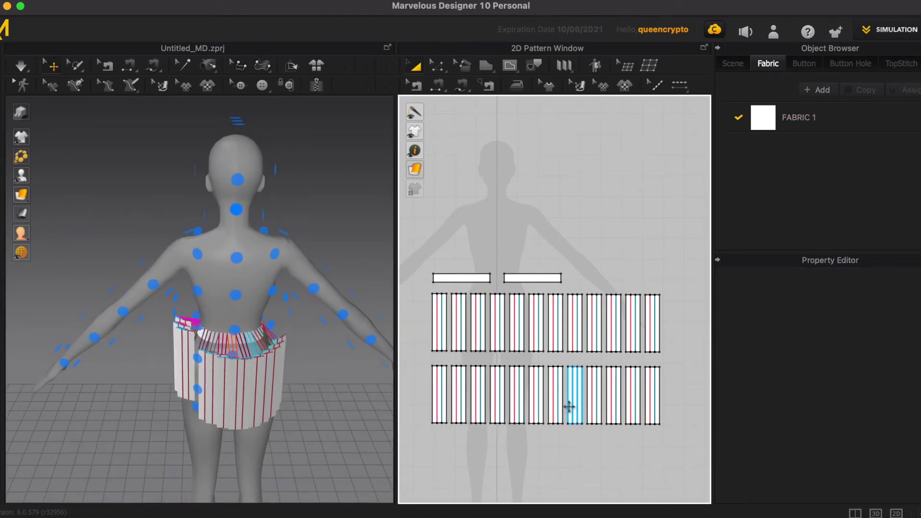
# - Select the last three back pleats and run the simulation to drape the skirt on the avatar
pyautogui.moveTo(680, 447); pyautogui.dragTo(612, 386)
pyautogui.moveTo(360, 391)
pyautogui.mouseDown(button='right')
pyautogui.moveTo(308, 390)
pyautogui.moveTo(298, 405)
pyautogui.moveTo(366, 374)
pyautogui.mouseUp(button='right')
pyautogui.press('space')
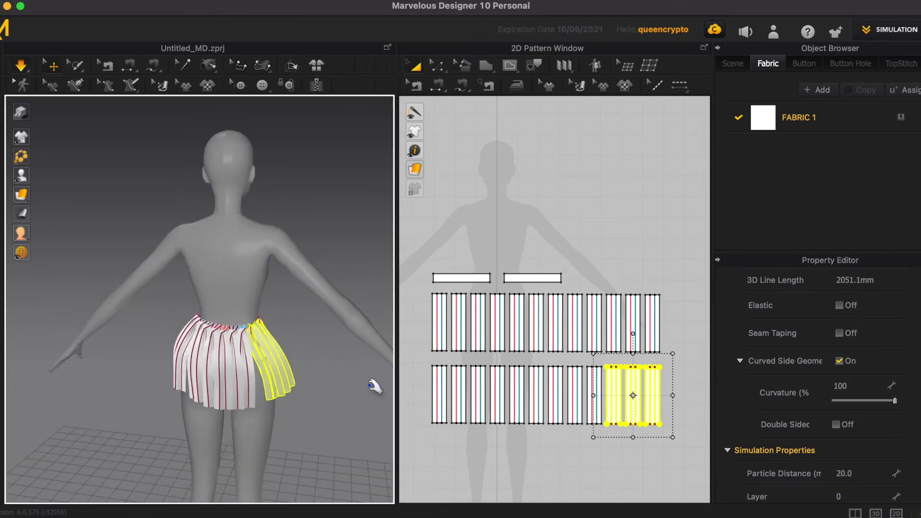
pyautogui.moveTo(157, 438); pyautogui.dragTo(319, 436, button='right')
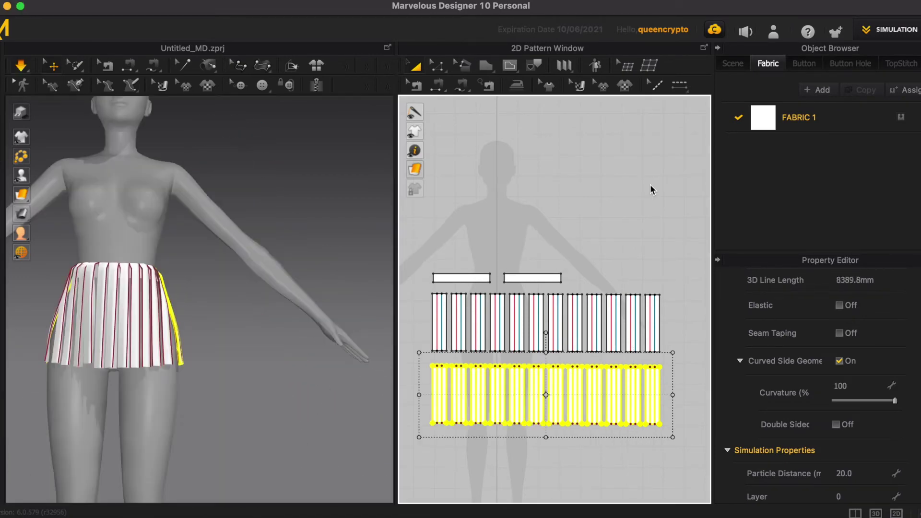
# - Select the whole lower row of back pleats and apply linked editing to them as Instance Pattern
pyautogui.click(685, 460)
pyautogui.moveTo(687, 451); pyautogui.dragTo(428, 365)
pyautogui.rightClick(442, 374)
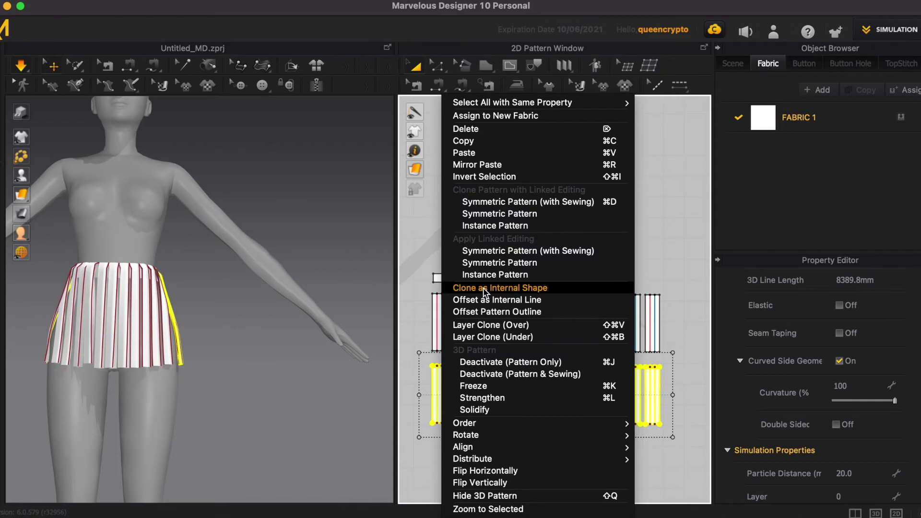
pyautogui.click(485, 275)
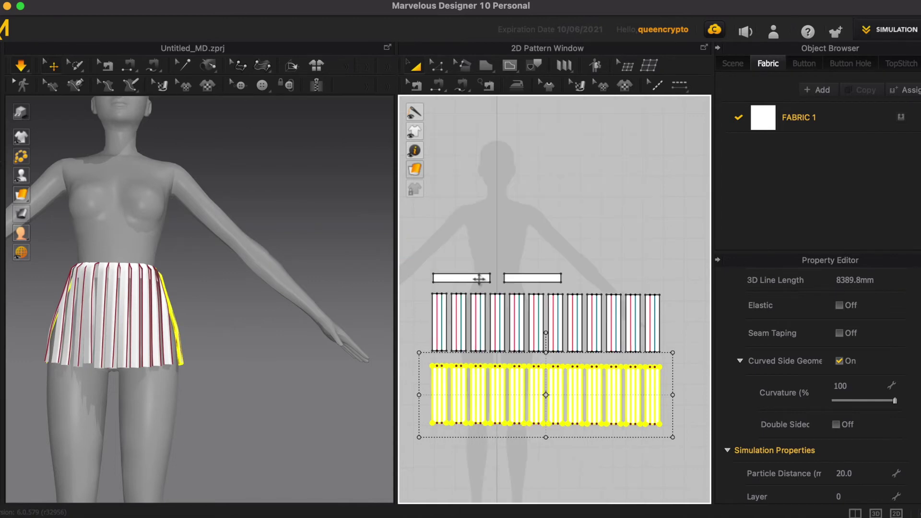
pyautogui.click(620, 286)
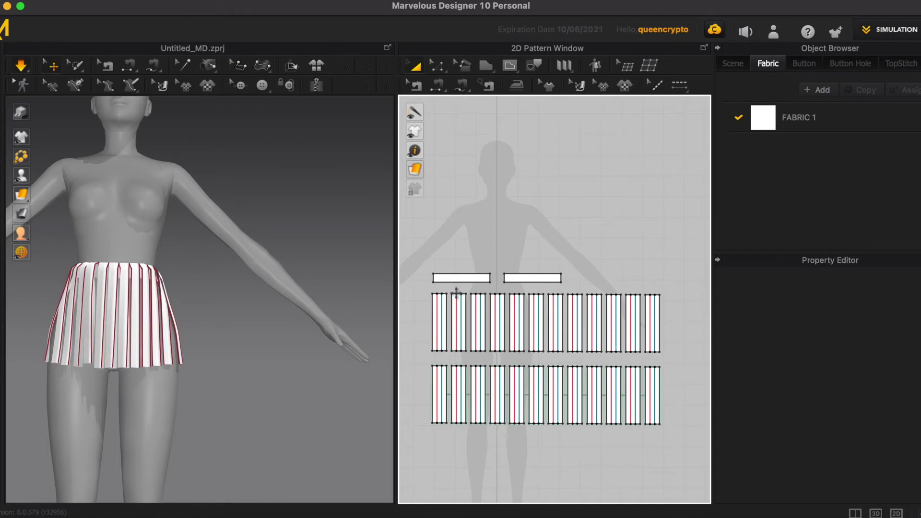
# - Offset the upper edges of both waistbands as one internal line at a distance of 35 mm
pyautogui.scroll(5, 455, 292)
pyautogui.click(444, 265)
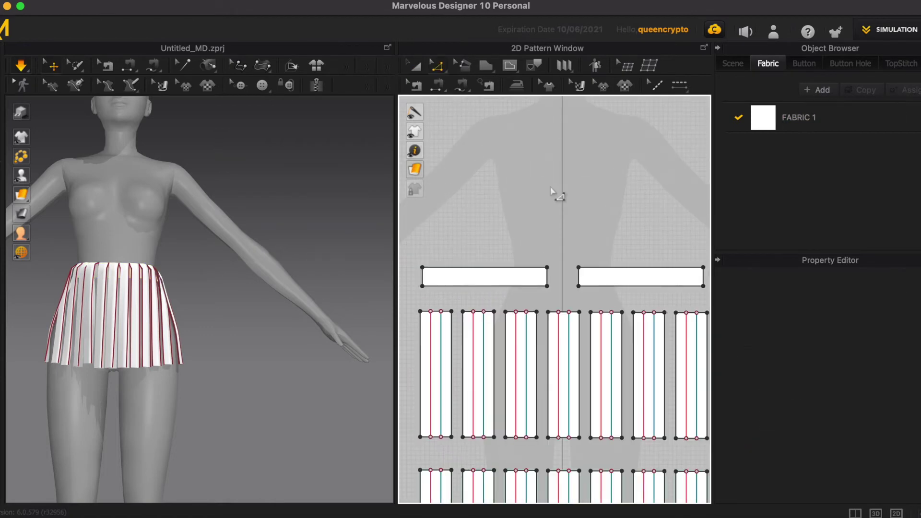
pyautogui.click(515, 267)
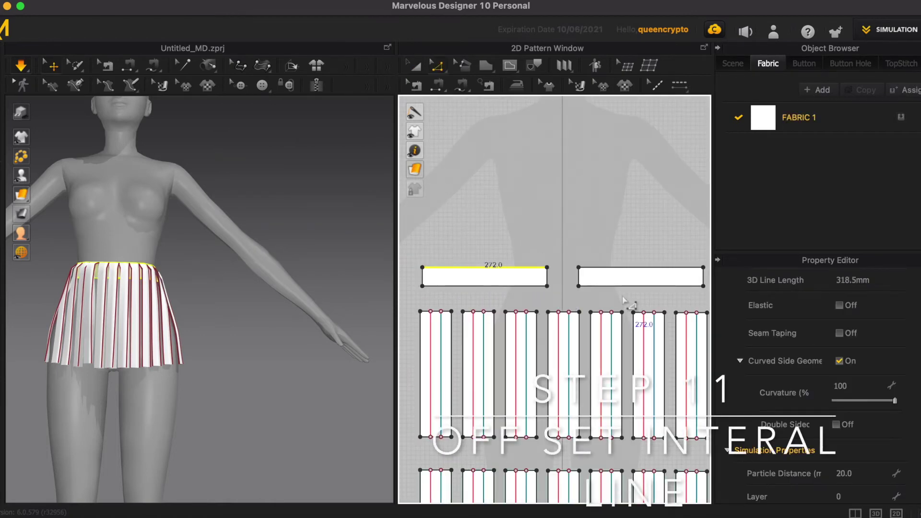
pyautogui.keyDown('shift'); pyautogui.click(622, 267); pyautogui.keyUp('shift')
pyautogui.rightClick(619, 271)
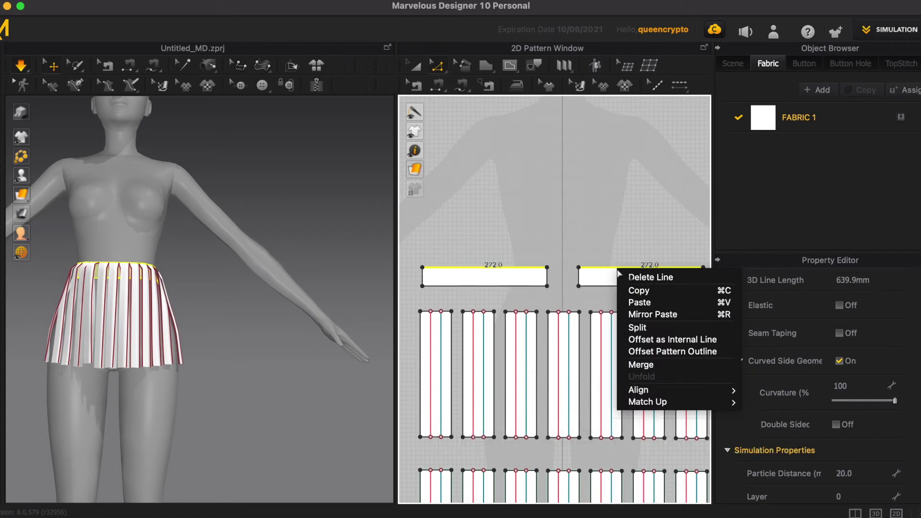
pyautogui.click(637, 340)
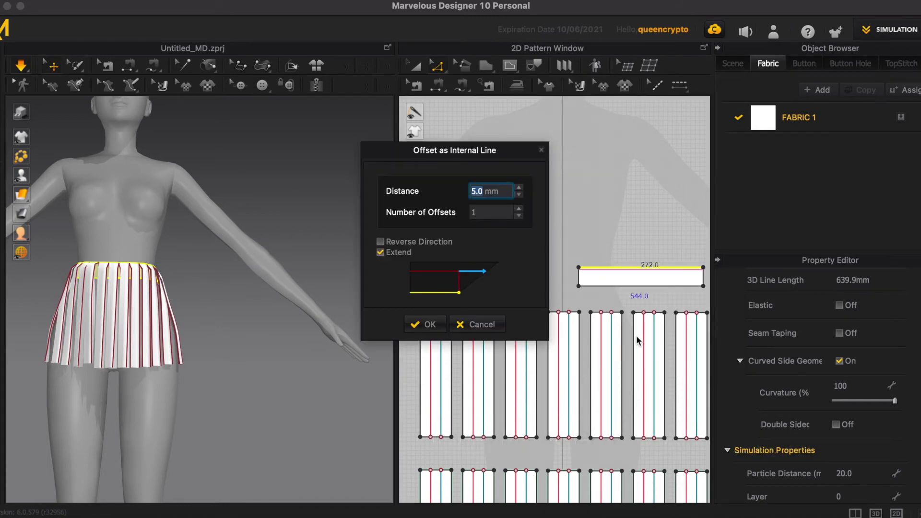
pyautogui.click(520, 188)
pyautogui.click(519, 189)
pyautogui.click(520, 188)
pyautogui.click(520, 189)
pyautogui.click(520, 188)
pyautogui.click(520, 189)
pyautogui.click(520, 188)
pyautogui.click(519, 188)
pyautogui.click(519, 188)
pyautogui.click(520, 188)
pyautogui.click(520, 189)
pyautogui.click(519, 188)
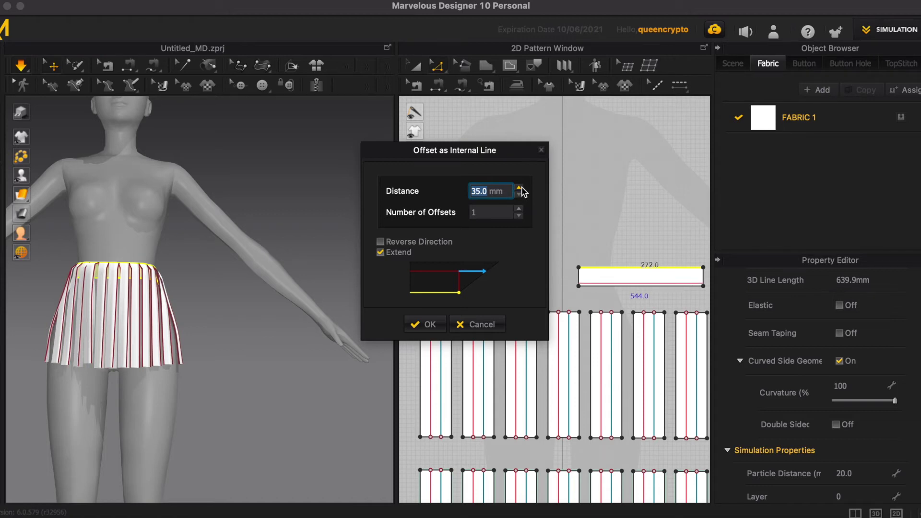
pyautogui.click(422, 326)
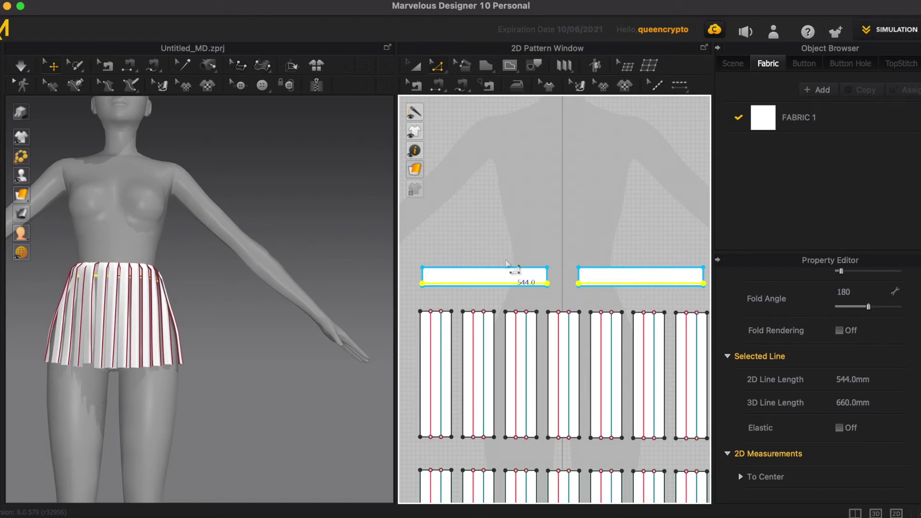
# - Offset the left top segment of the first linked back pleat as an internal line at 35 mm, with Extend off
pyautogui.scroll(-1, 511, 268)
pyautogui.scroll(-1, 624, 274)
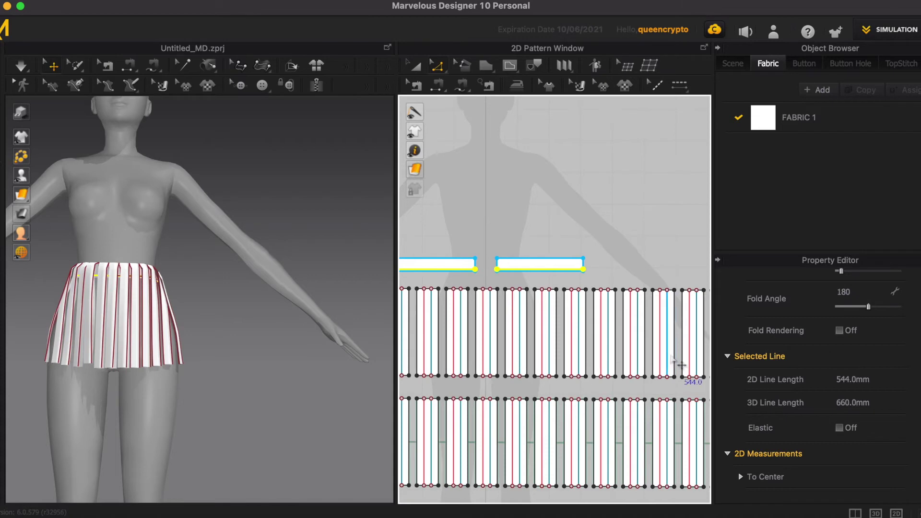
pyautogui.scroll(-2, 672, 381)
pyautogui.scroll(3, 672, 403)
pyautogui.scroll(-2, 667, 394)
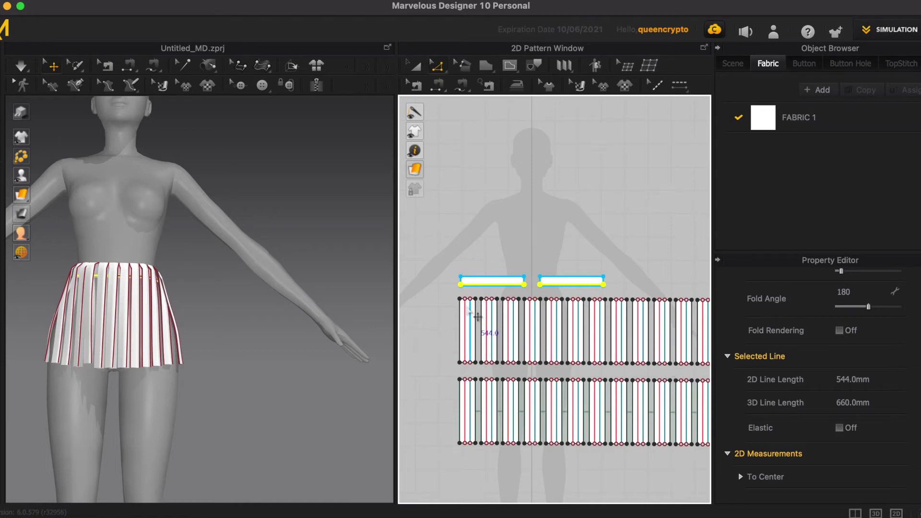
pyautogui.scroll(3, 466, 303)
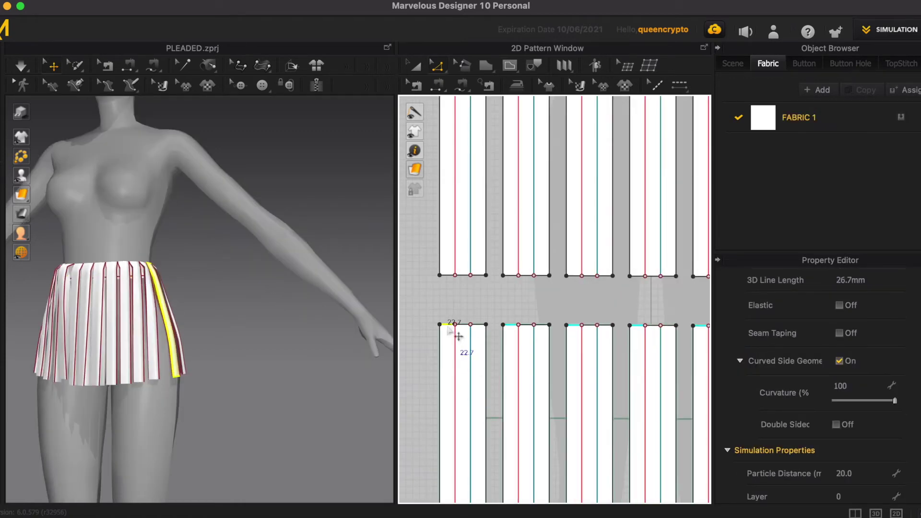
pyautogui.rightClick(449, 328)
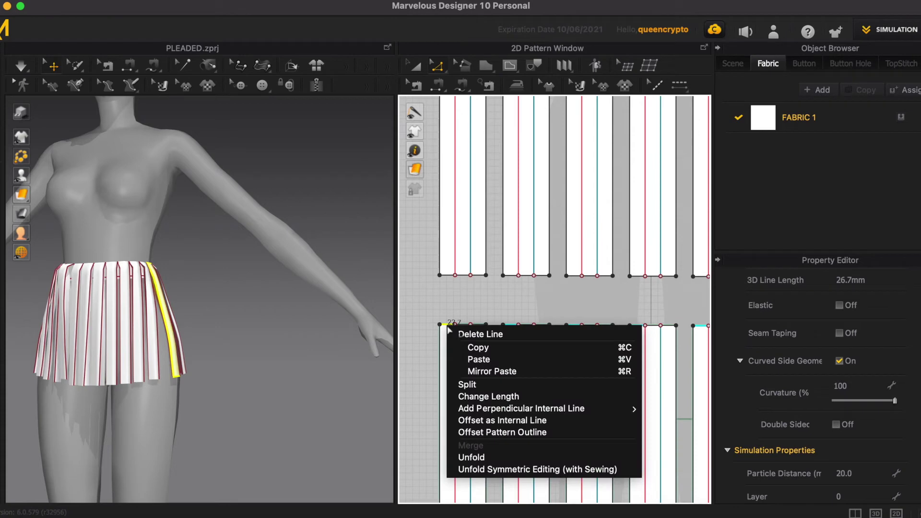
pyautogui.click(501, 421)
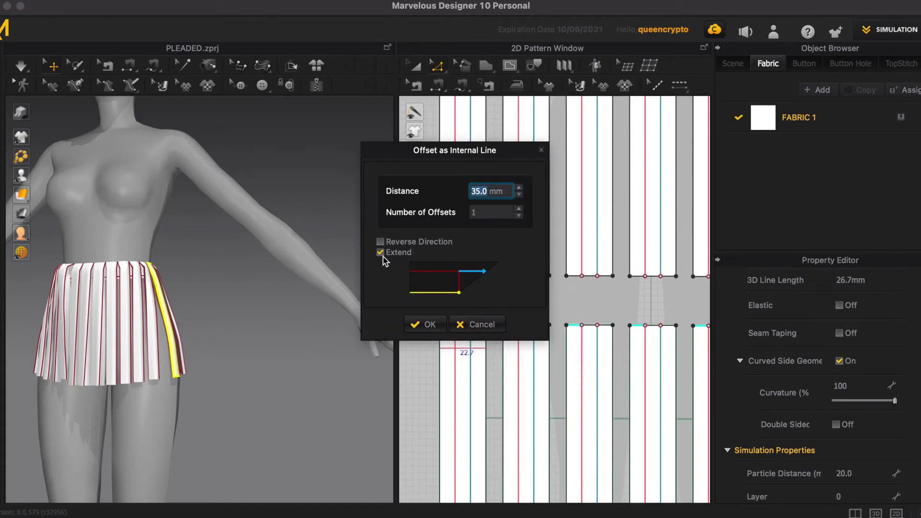
pyautogui.click(440, 324)
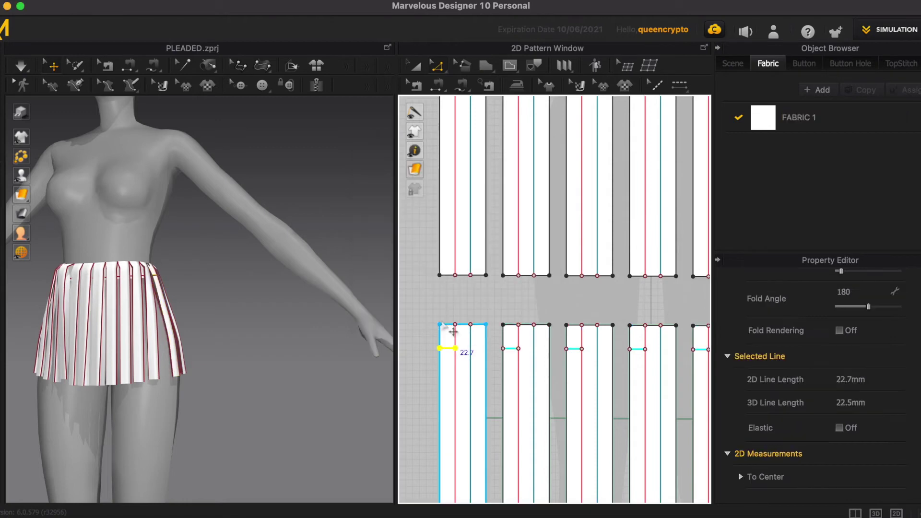
pyautogui.click(448, 306)
pyautogui.scroll(-4, 514, 422)
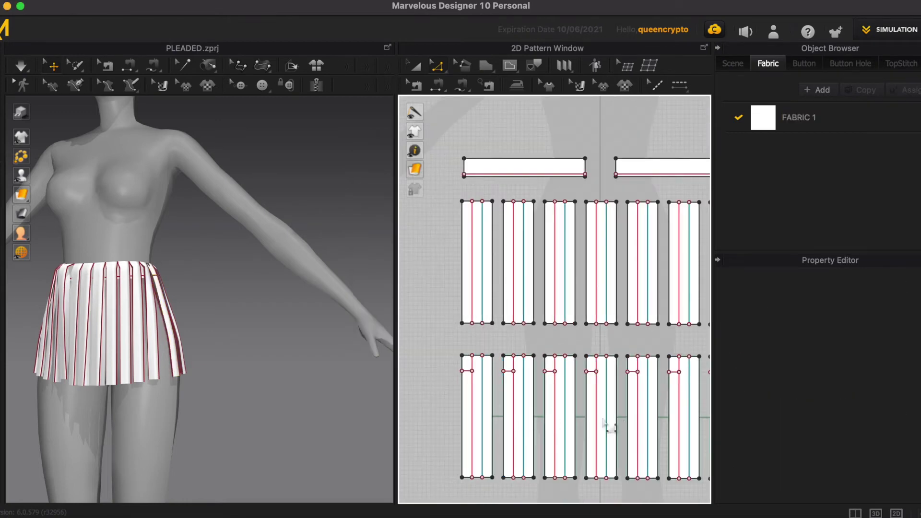
pyautogui.scroll(3, 494, 377)
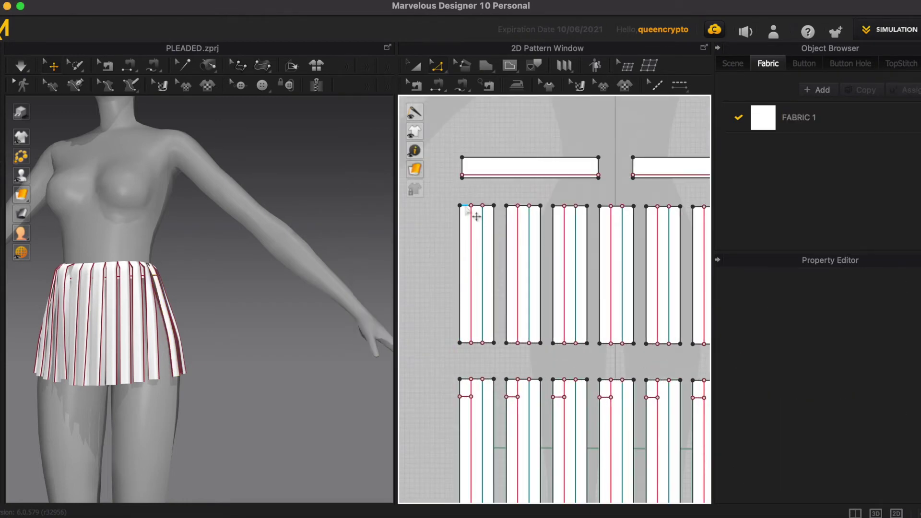
pyautogui.click(478, 207)
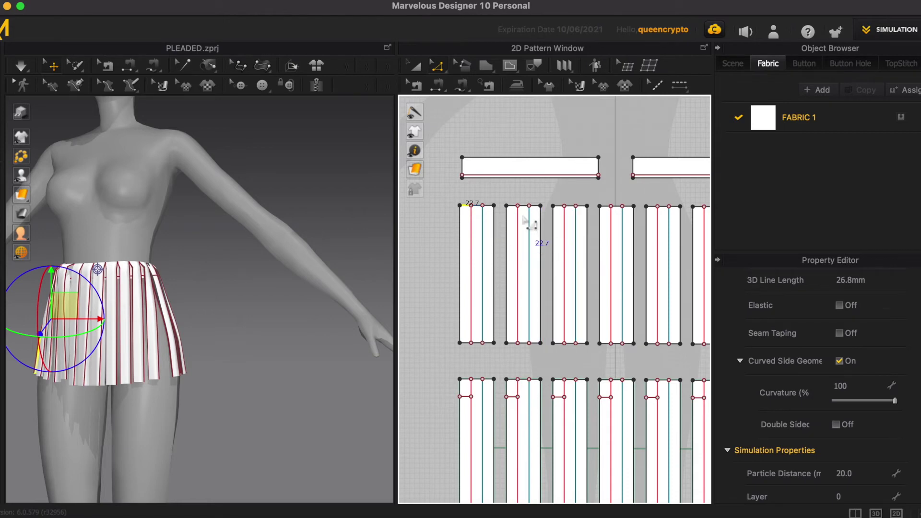
pyautogui.keyDown('shift'); pyautogui.click(512, 207); pyautogui.keyUp('shift')
pyautogui.keyDown('shift'); pyautogui.click(559, 207); pyautogui.keyUp('shift')
pyautogui.keyDown('shift'); pyautogui.click(615, 207); pyautogui.keyUp('shift')
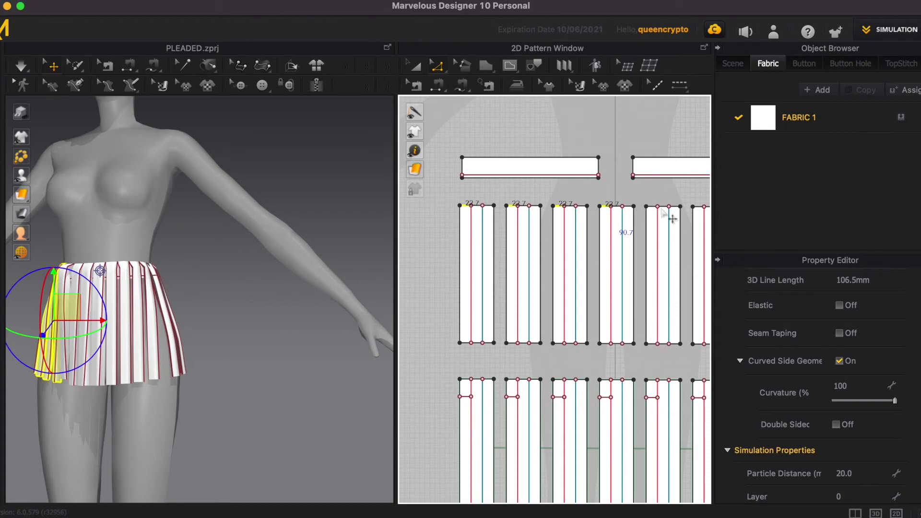
pyautogui.keyDown('shift'); pyautogui.click(662, 211); pyautogui.keyUp('shift')
pyautogui.scroll(-3, 479, 322)
pyautogui.scroll(3, 595, 245)
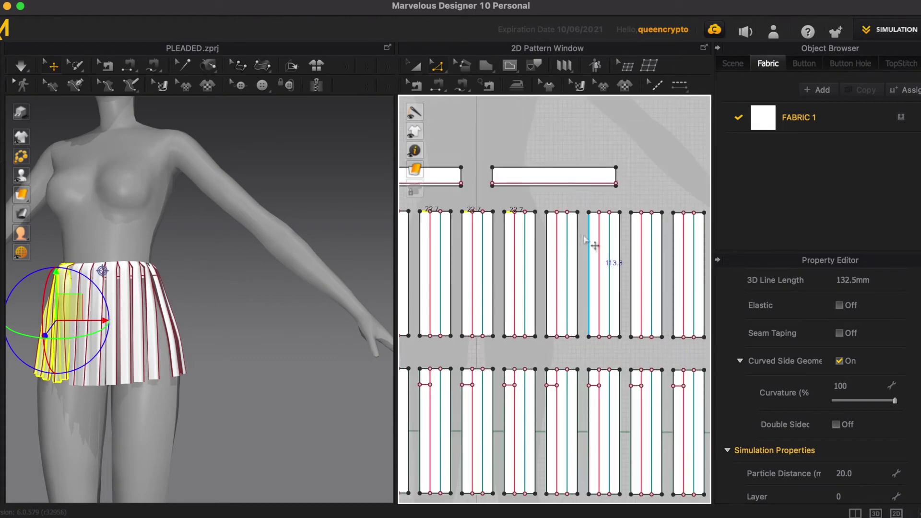
pyautogui.keyDown('shift'); pyautogui.click(562, 213); pyautogui.keyUp('shift')
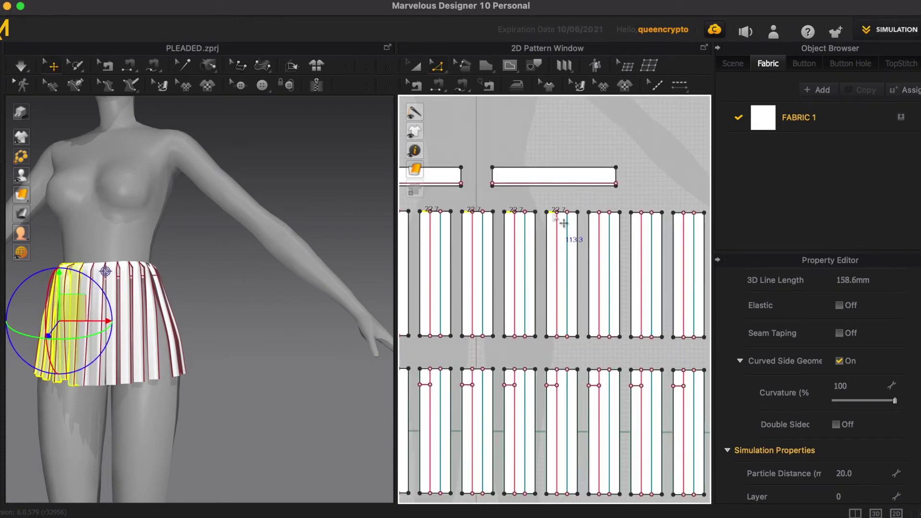
pyautogui.keyDown('shift'); pyautogui.click(600, 213); pyautogui.keyUp('shift')
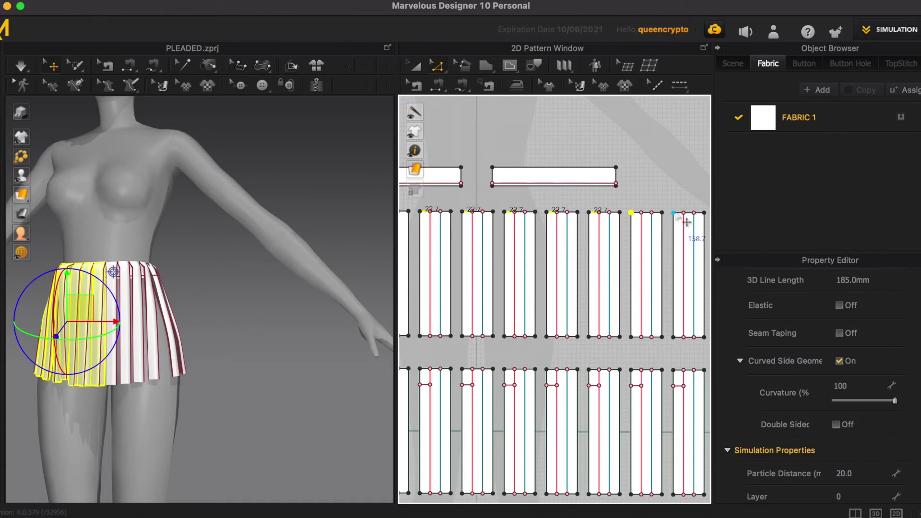
pyautogui.keyDown('shift'); pyautogui.click(642, 214); pyautogui.keyUp('shift')
pyautogui.keyDown('shift'); pyautogui.click(685, 213); pyautogui.keyUp('shift')
pyautogui.scroll(-2, 504, 321)
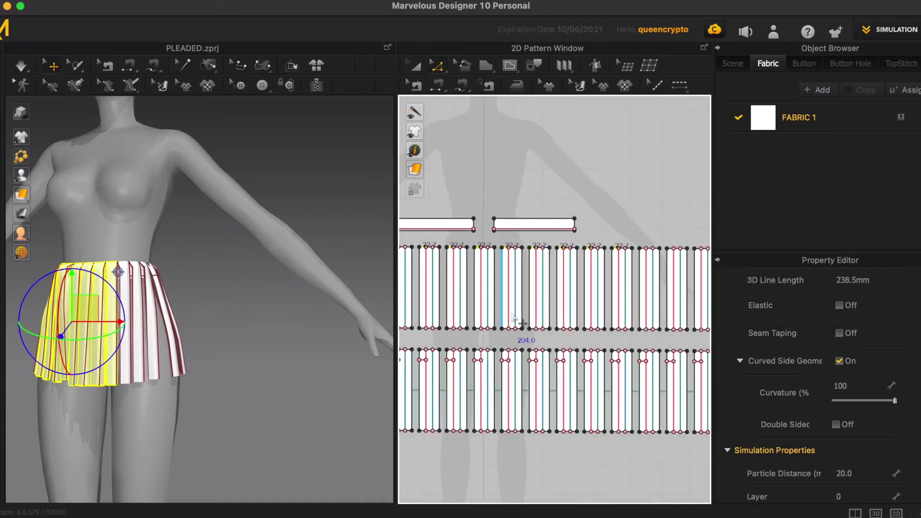
pyautogui.scroll(2, 574, 323)
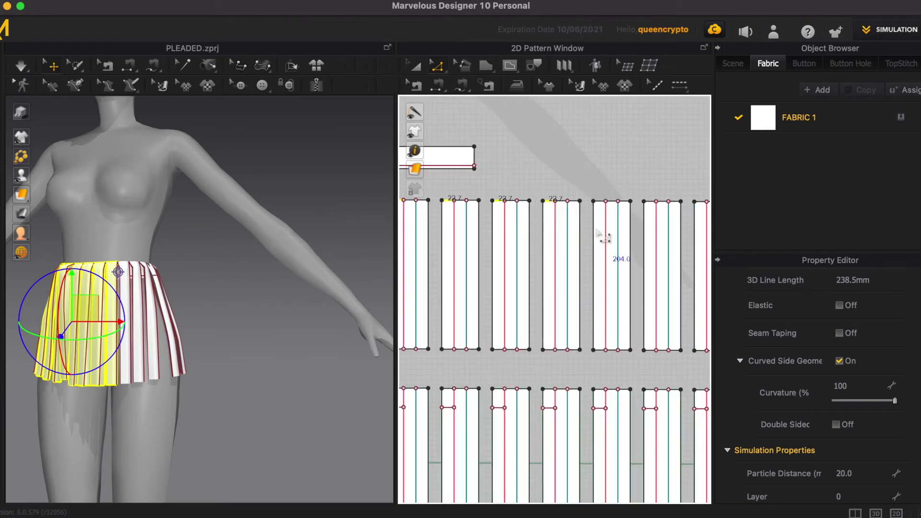
pyautogui.keyDown('shift'); pyautogui.click(615, 208); pyautogui.keyUp('shift')
pyautogui.keyDown('shift'); pyautogui.click(662, 212); pyautogui.keyUp('shift')
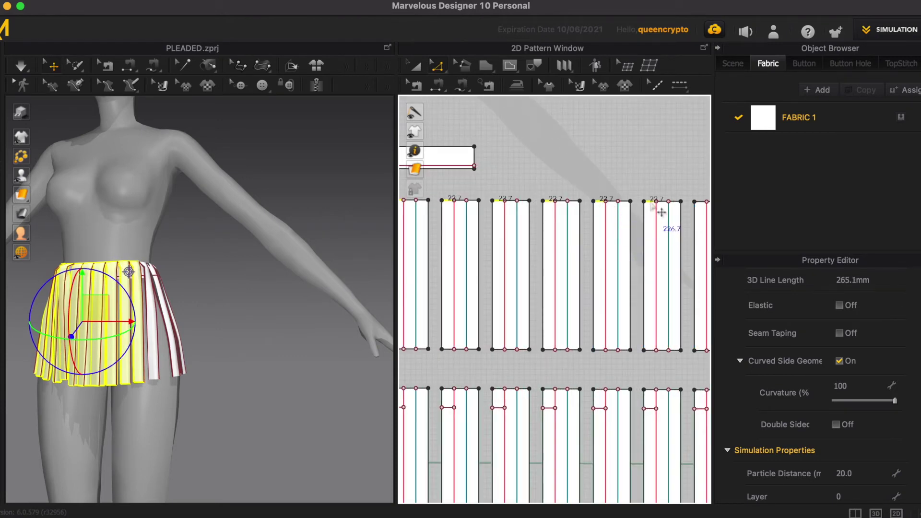
pyautogui.keyDown('shift'); pyautogui.click(704, 207); pyautogui.keyUp('shift')
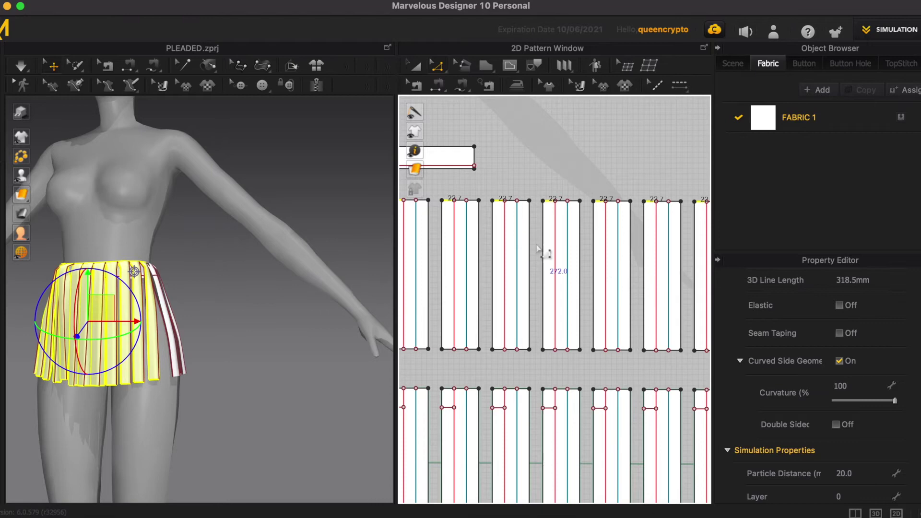
pyautogui.scroll(-2, 546, 254)
pyautogui.scroll(-3, 632, 258)
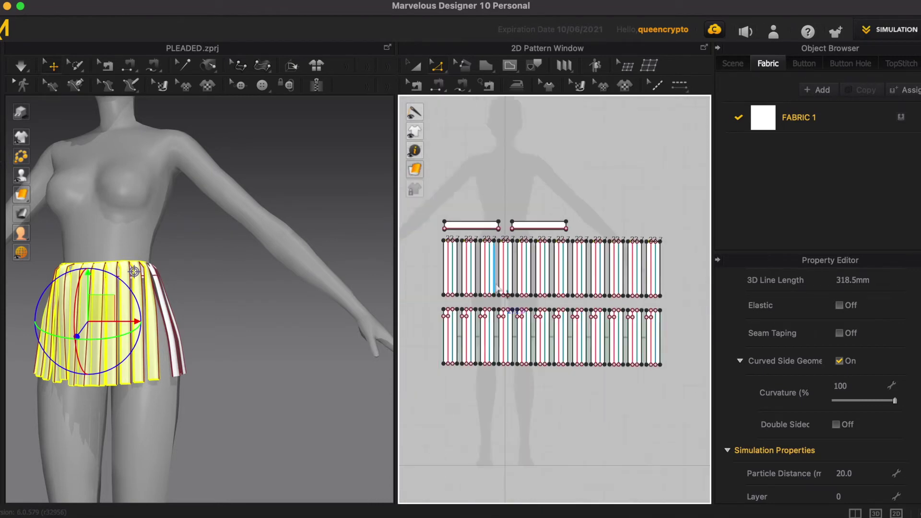
pyautogui.scroll(3, 438, 251)
pyautogui.scroll(2, 438, 251)
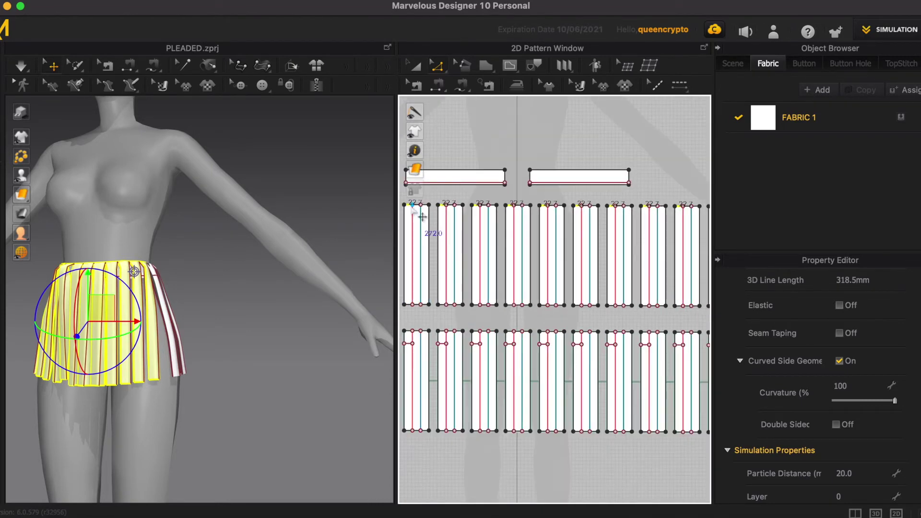
pyautogui.rightClick(437, 197)
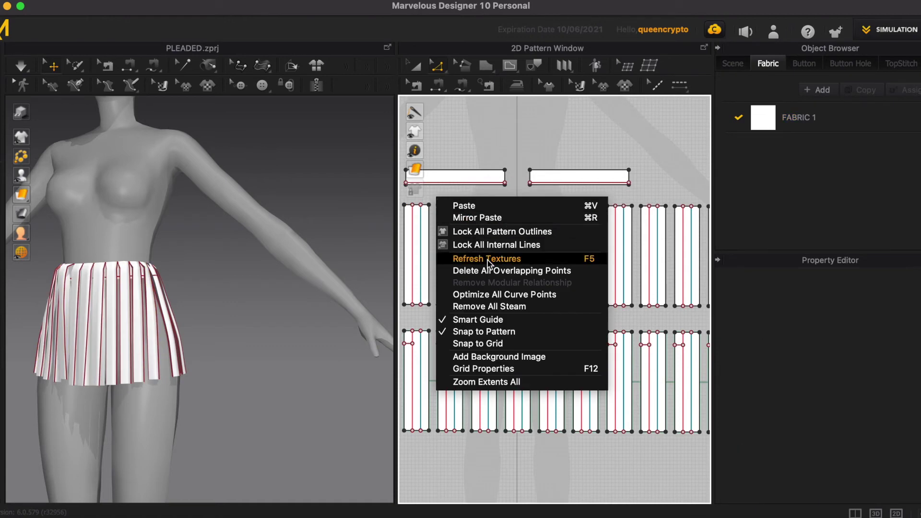
pyautogui.click(537, 136)
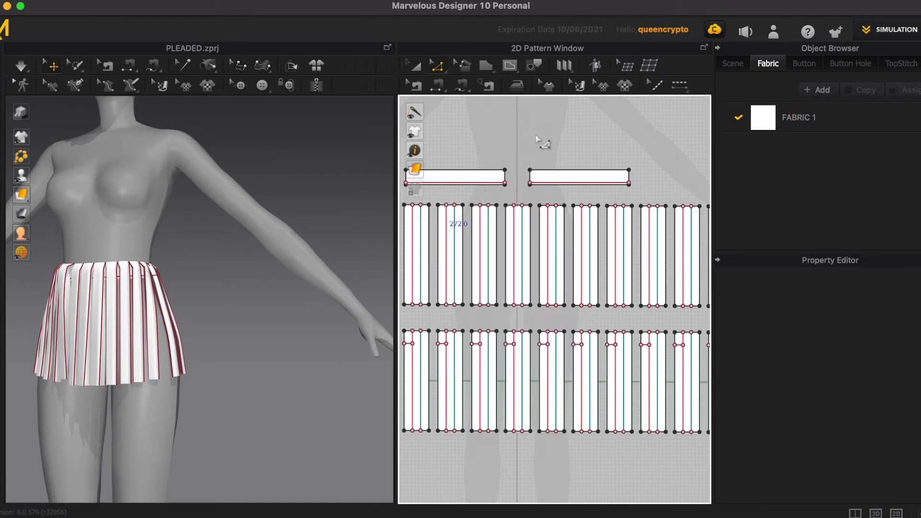
# - Offset the left top segment of the linked upper-row pleats as an internal line at 35 mm, with Extend off
pyautogui.press('super+z')
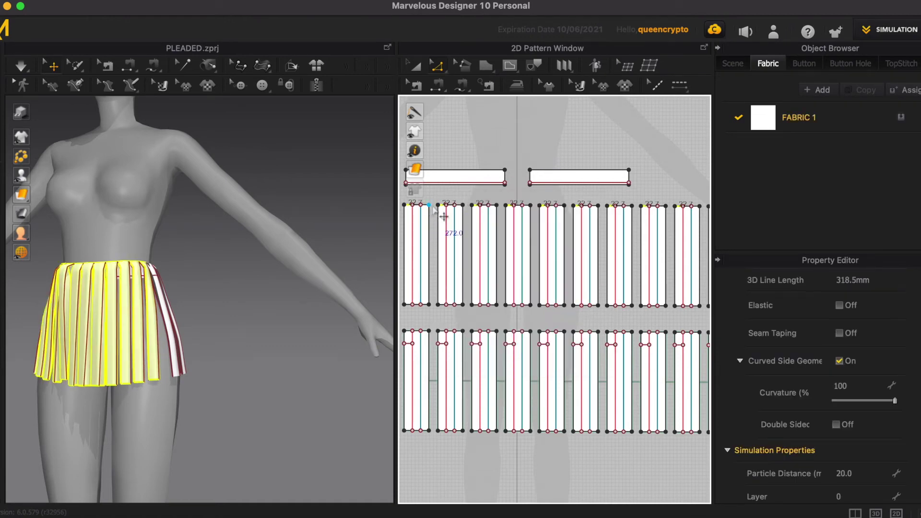
pyautogui.scroll(5, 446, 207)
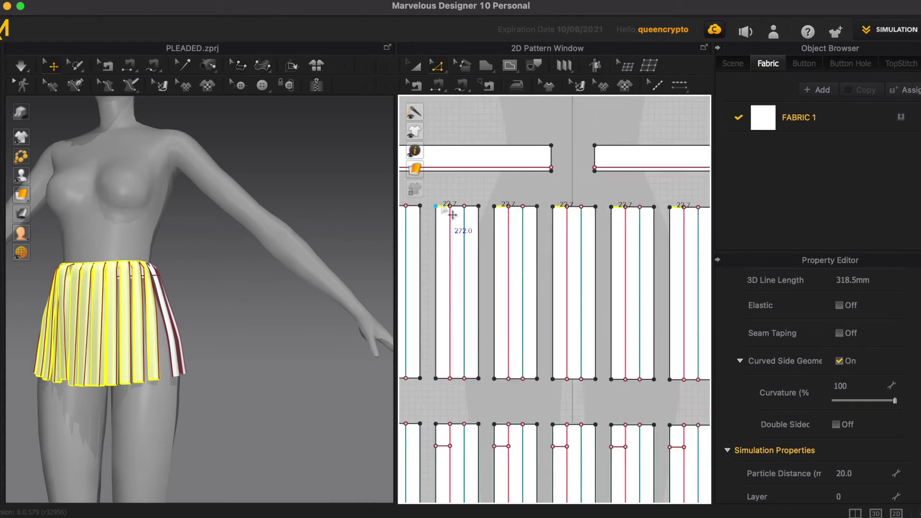
pyautogui.rightClick(443, 207)
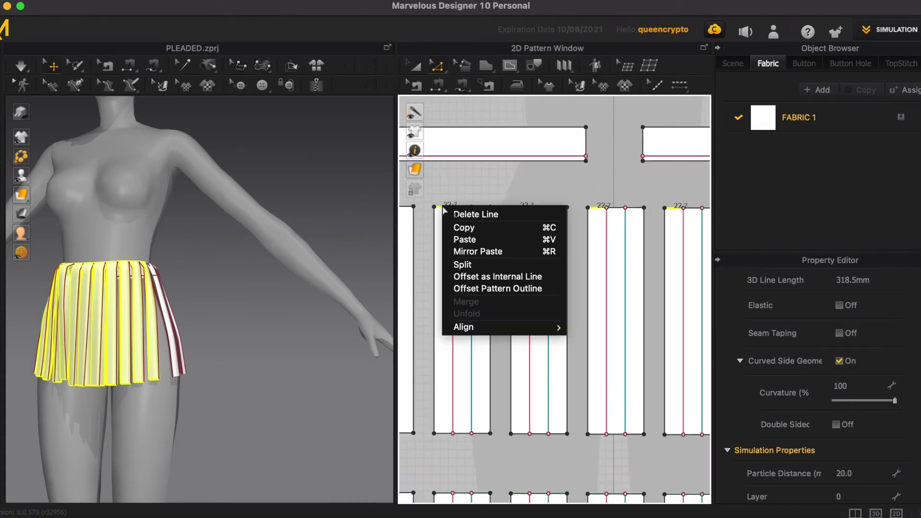
pyautogui.click(519, 276)
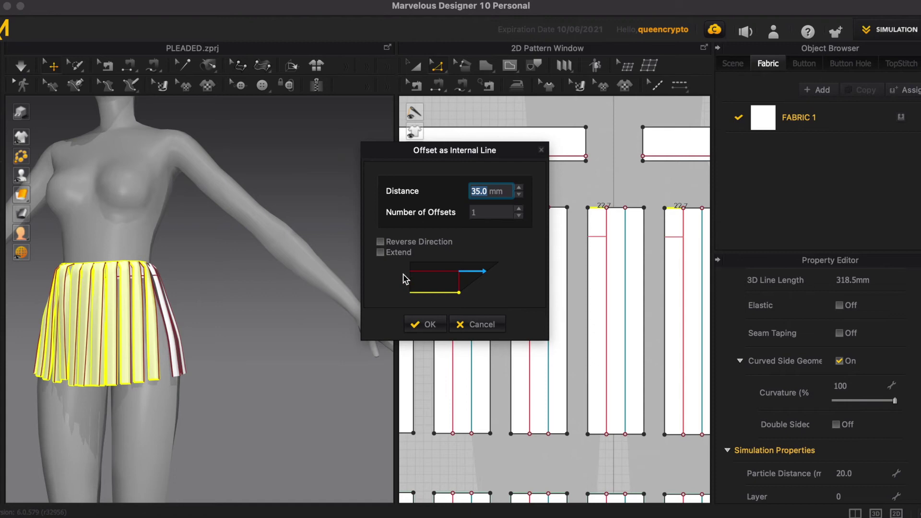
pyautogui.click(427, 324)
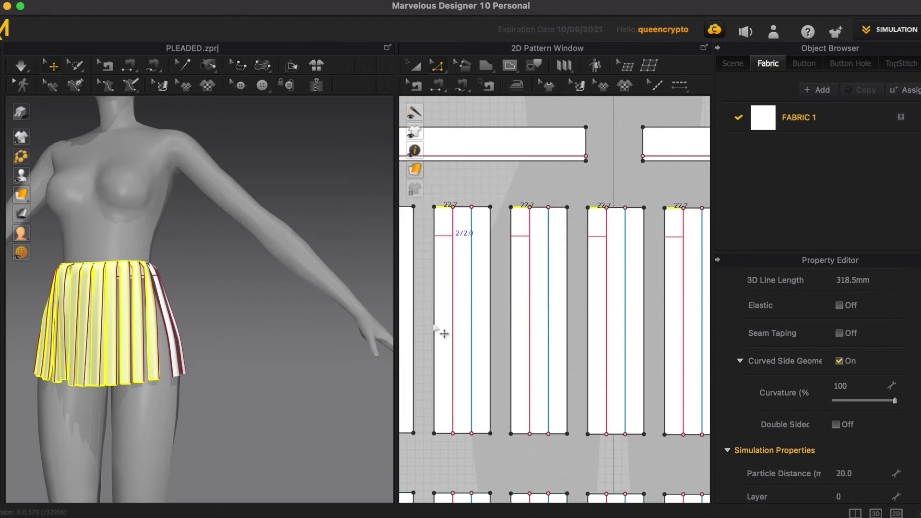
pyautogui.scroll(-3, 632, 329)
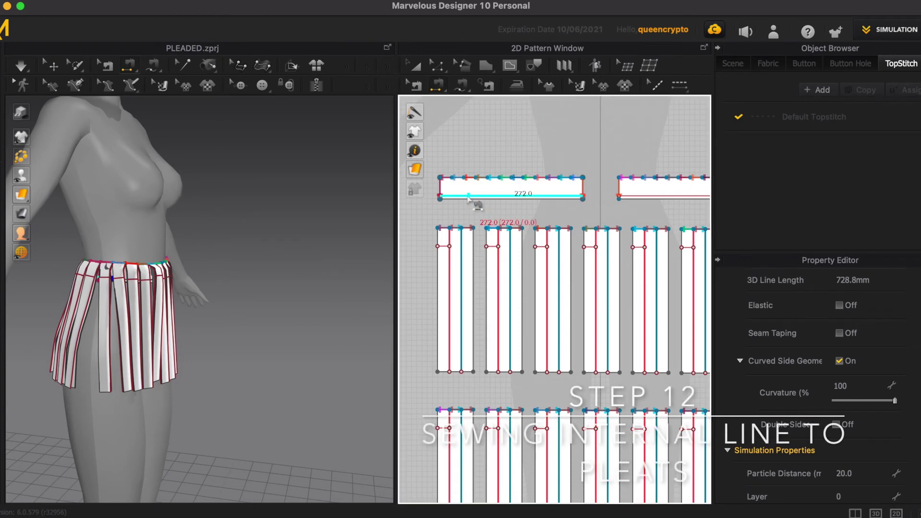
# - Start a one-to-many seam from the first waistband's internal line to the short internal lines of the first three upper-row pleats
pyautogui.click(470, 196)
pyautogui.click(445, 246)
pyautogui.click(489, 244)
pyautogui.click(537, 244)
pyautogui.click(585, 255)
pyautogui.click(637, 247)
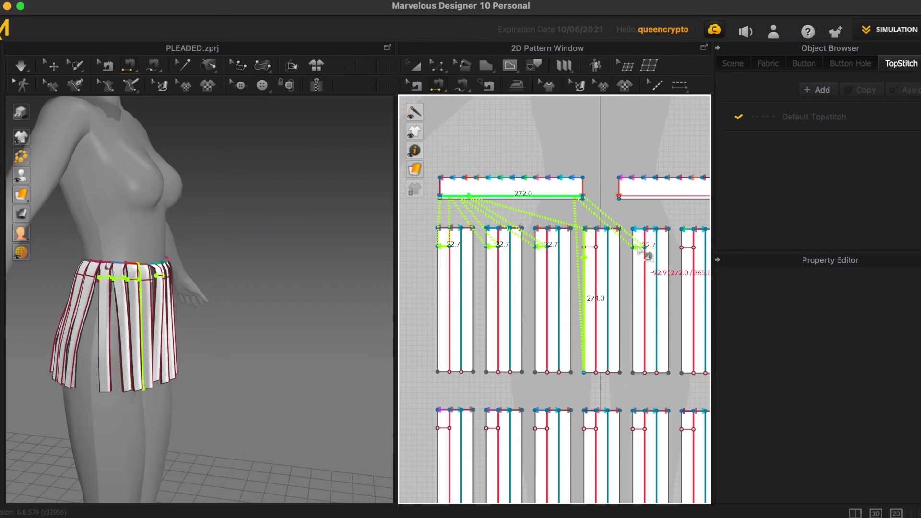
pyautogui.hotkey('ctrl', 'z')
pyautogui.hotkey('ctrl', 'z')
# - Add the short internal lines of the fourth to eighth upper-row pleats to the first waistband's seam
pyautogui.click(591, 248)
pyautogui.click(637, 246)
pyautogui.scroll(-3, 643, 282)
pyautogui.scroll(1, 629, 267)
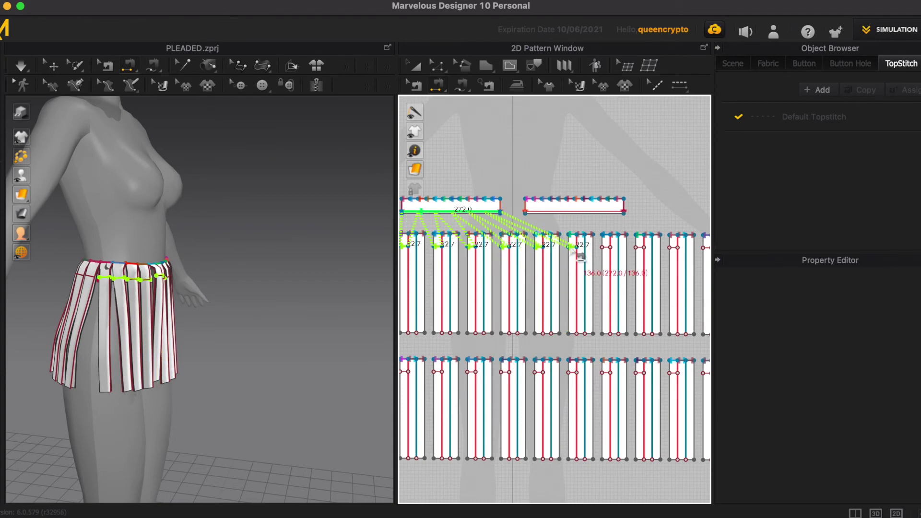
pyautogui.scroll(5, 579, 255)
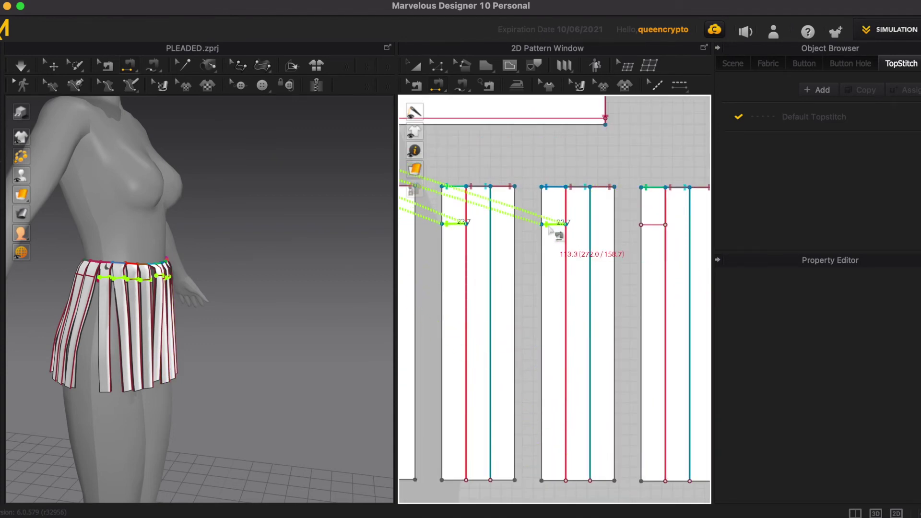
pyautogui.click(549, 225)
pyautogui.click(656, 225)
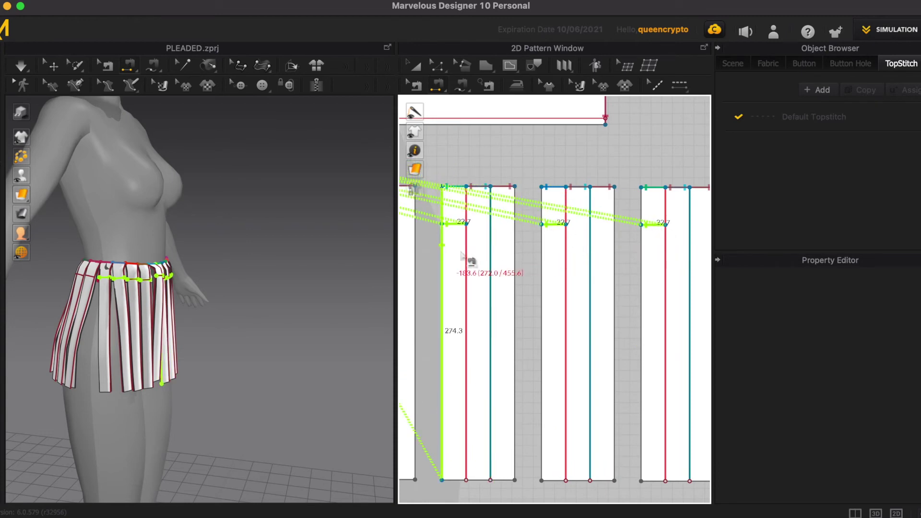
# - Add the short internal lines of the last four upper-row pleats to the first waistband's seam and complete the sewing
pyautogui.scroll(-4, 454, 247)
pyautogui.scroll(-2, 667, 269)
pyautogui.scroll(6, 696, 267)
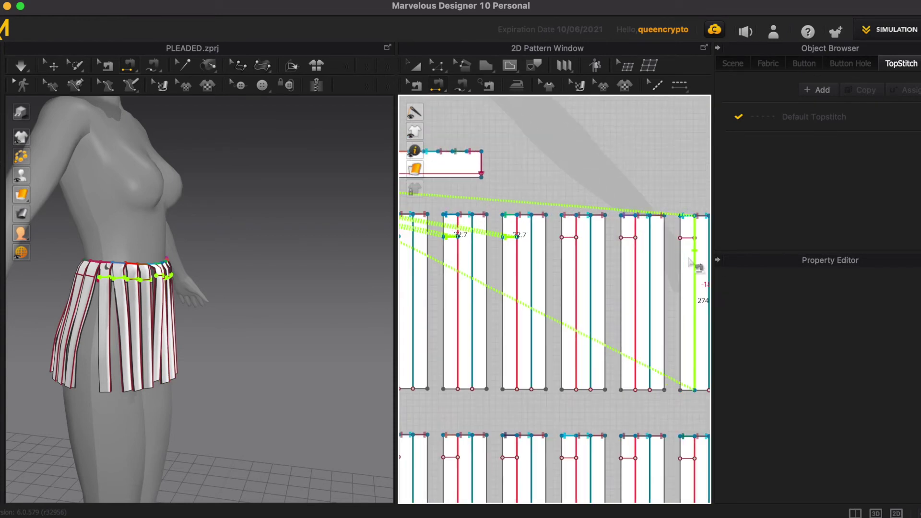
pyautogui.click(479, 226)
pyautogui.scroll(-4, 480, 226)
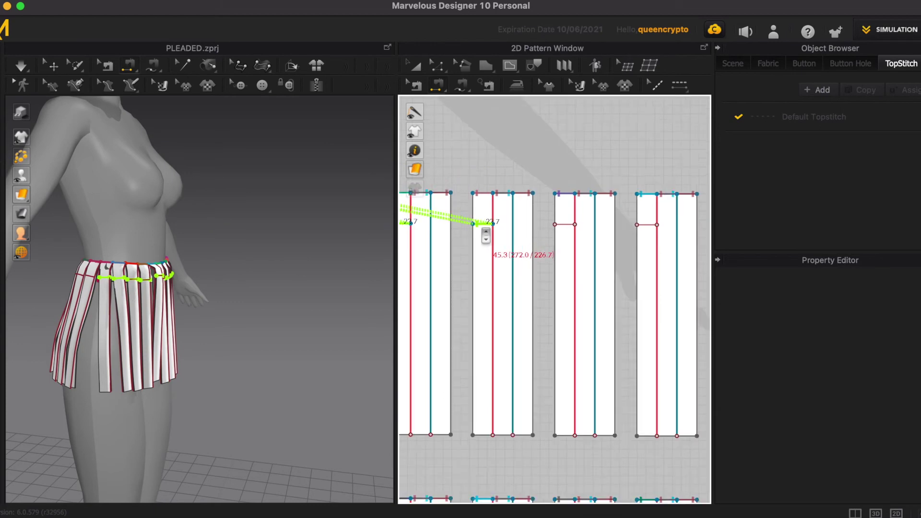
pyautogui.click(548, 226)
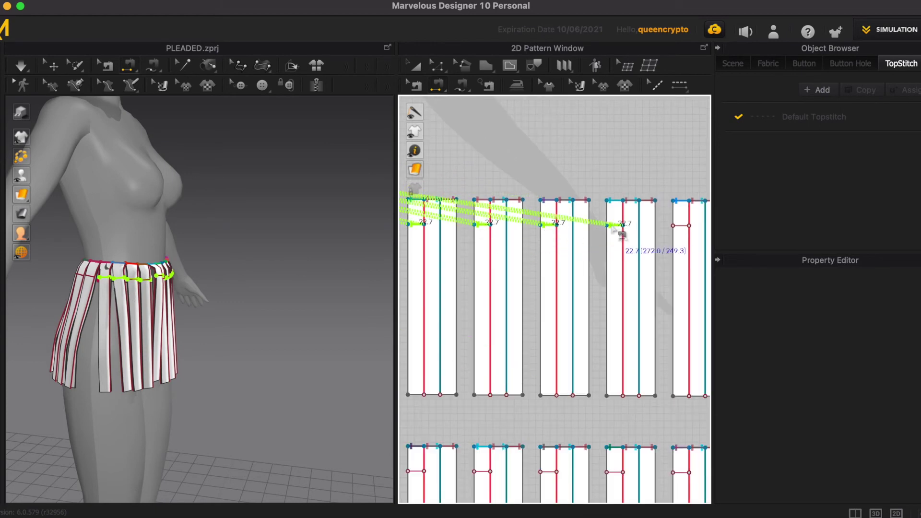
pyautogui.click(619, 227)
pyautogui.click(678, 236)
pyautogui.scroll(-5, 658, 288)
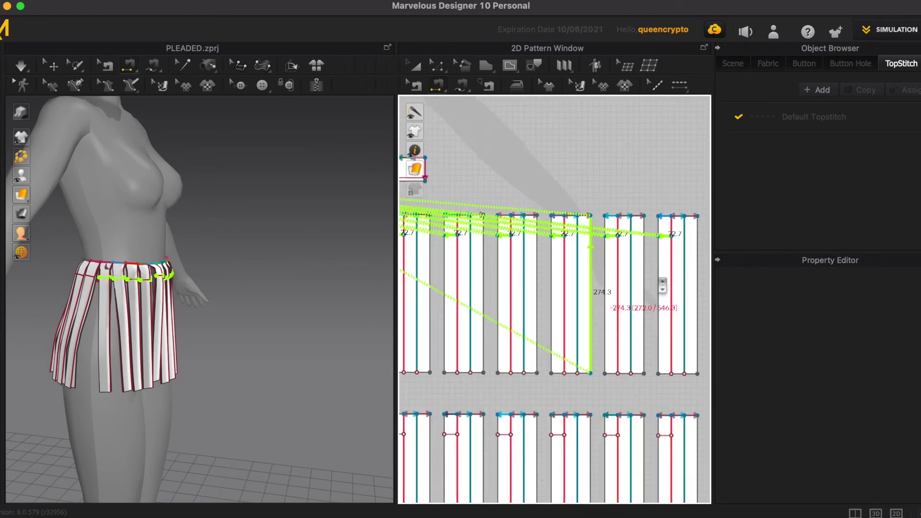
pyautogui.scroll(-5, 600, 258)
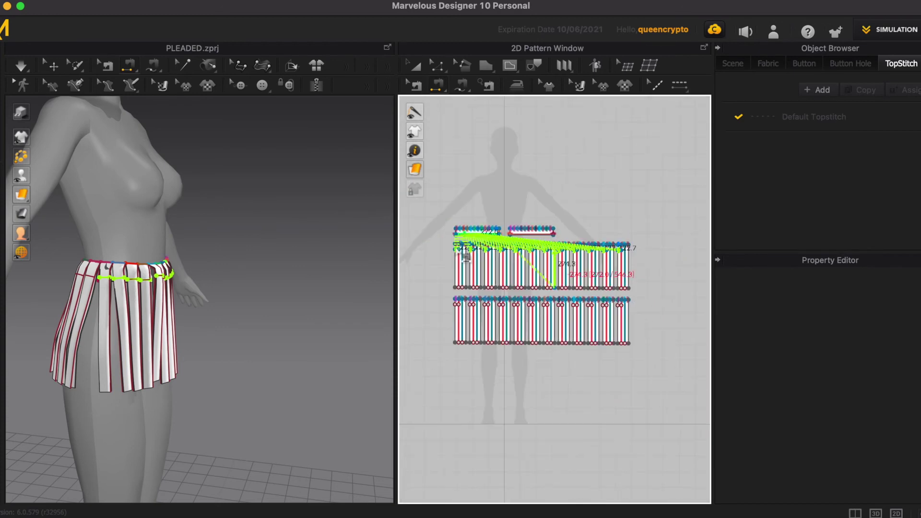
pyautogui.scroll(4, 440, 251)
pyautogui.press('Return')
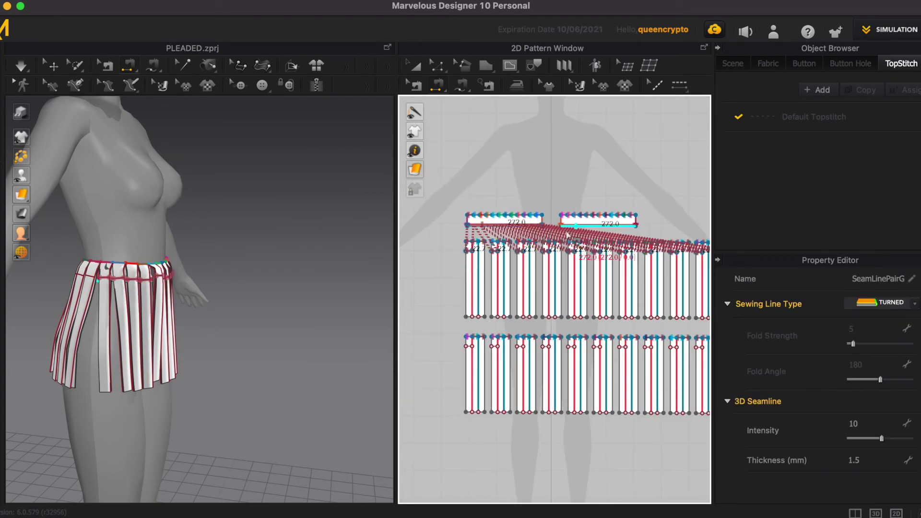
# - Start a one-to-many seam from the second waistband's internal line to the short internal lines of the first four lower-row pleats
pyautogui.scroll(1, 588, 226)
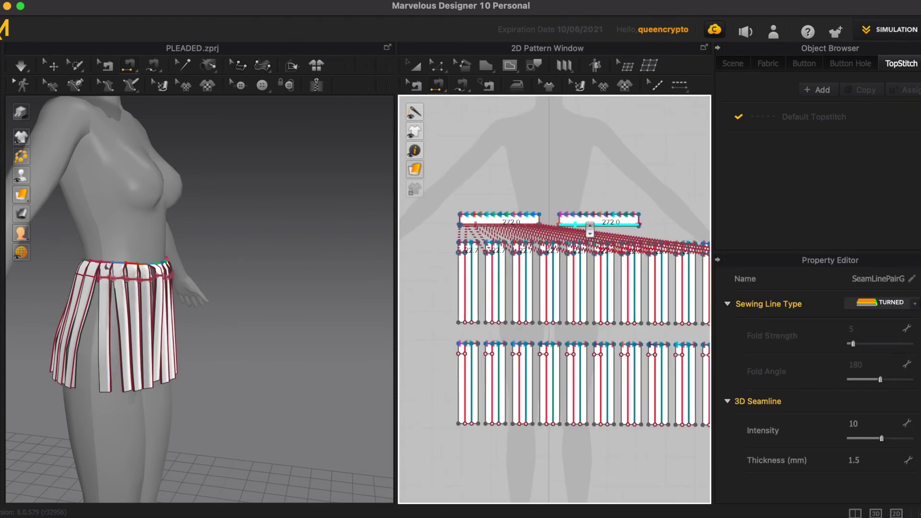
pyautogui.click(585, 225)
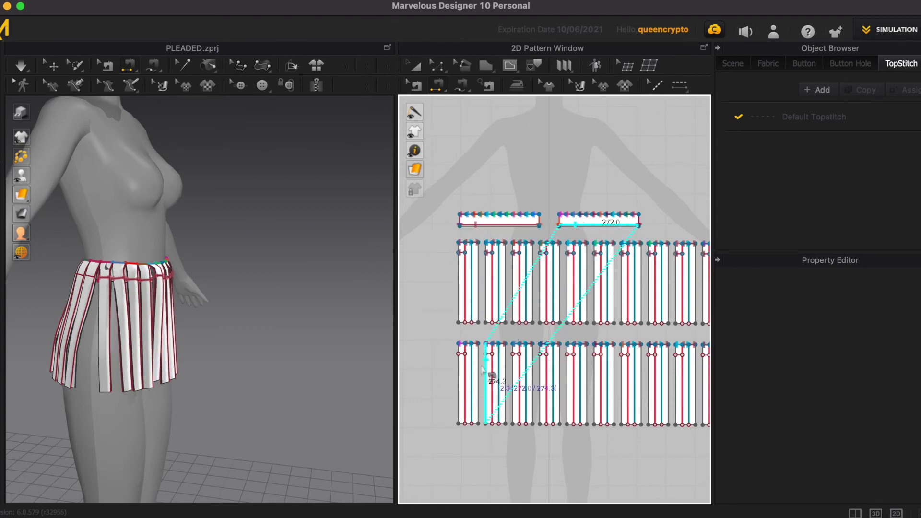
pyautogui.scroll(2, 459, 354)
pyautogui.click(460, 355)
pyautogui.click(497, 355)
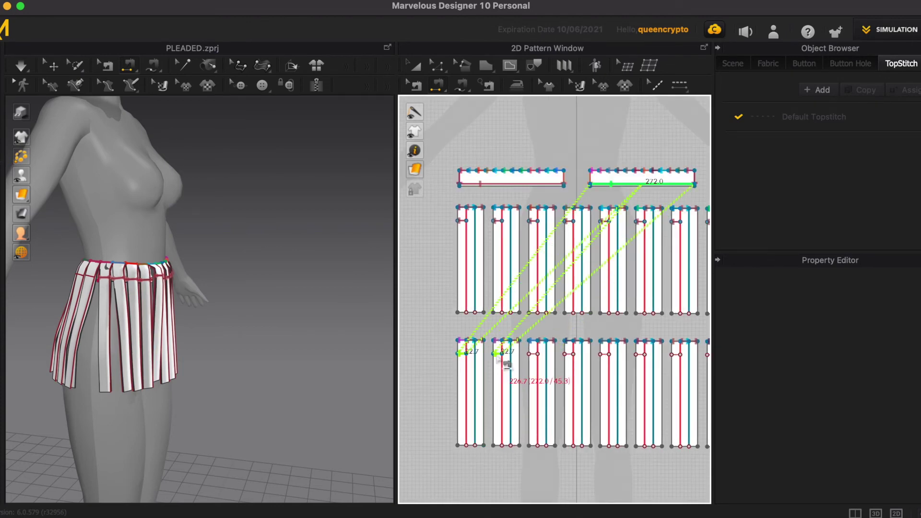
pyautogui.click(533, 355)
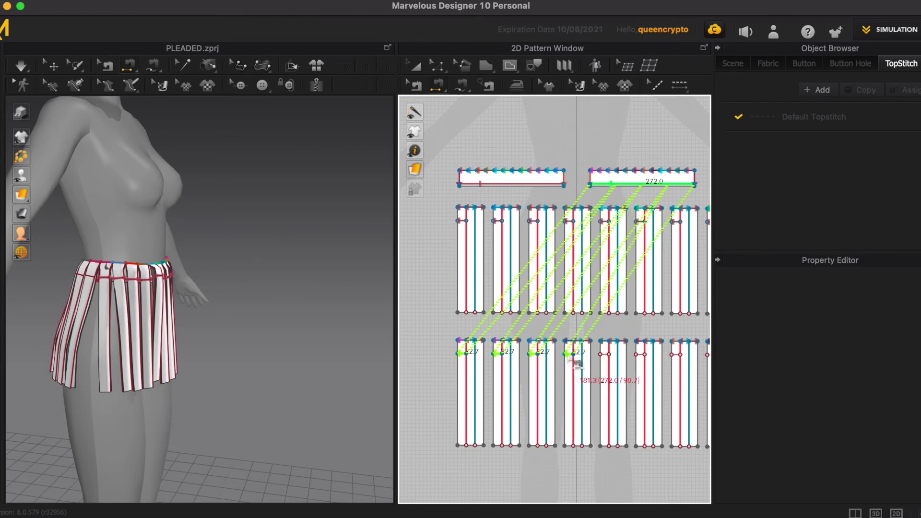
pyautogui.click(569, 355)
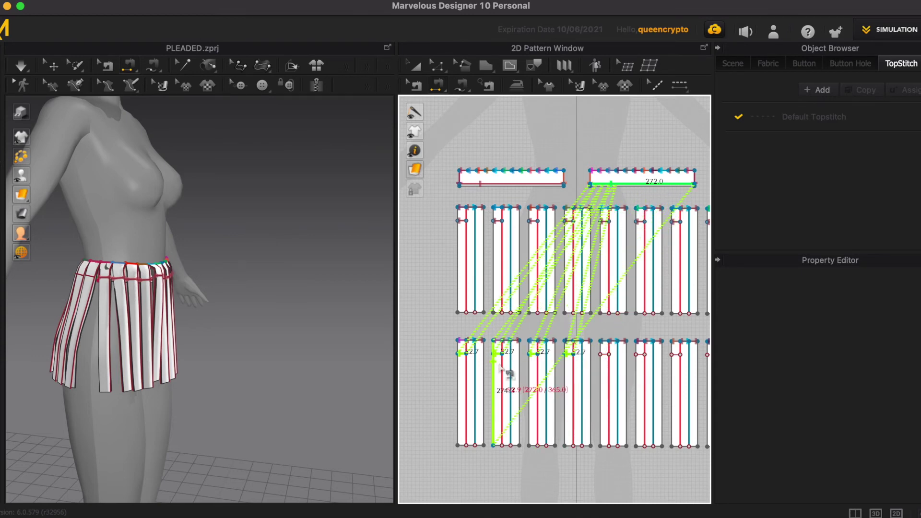
# - Add the short internal lines of the fifth to ninth lower-row pleats to the second waistband's seam
pyautogui.scroll(-2, 664, 386)
pyautogui.scroll(4, 667, 387)
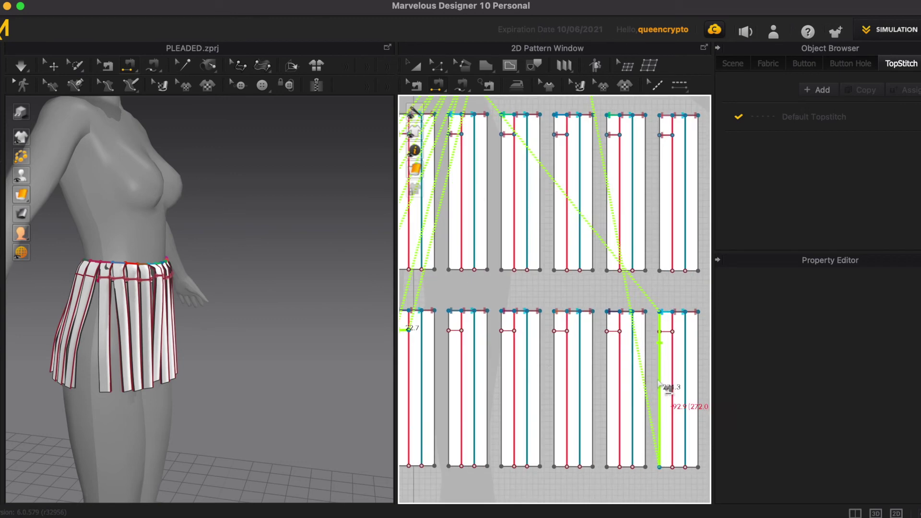
pyautogui.click(454, 335)
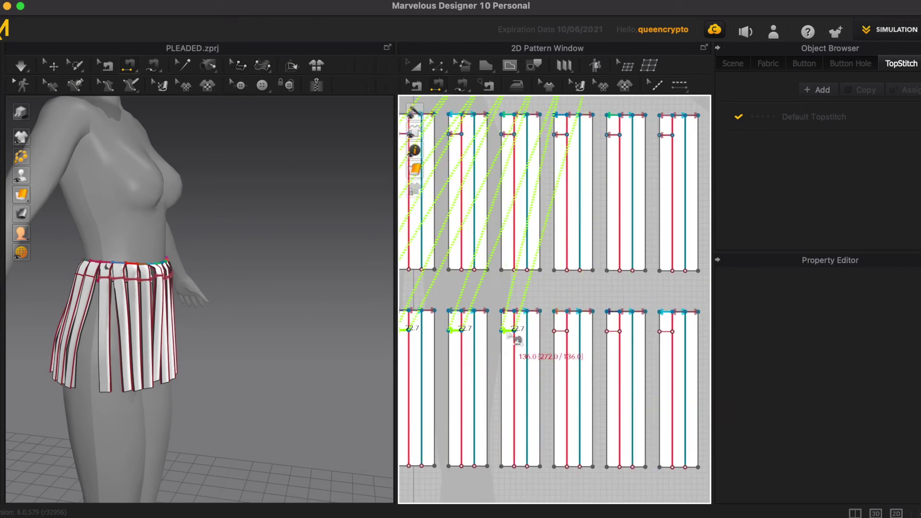
pyautogui.click(516, 337)
pyautogui.click(567, 338)
pyautogui.click(624, 341)
pyautogui.click(674, 340)
pyautogui.scroll(-3, 585, 346)
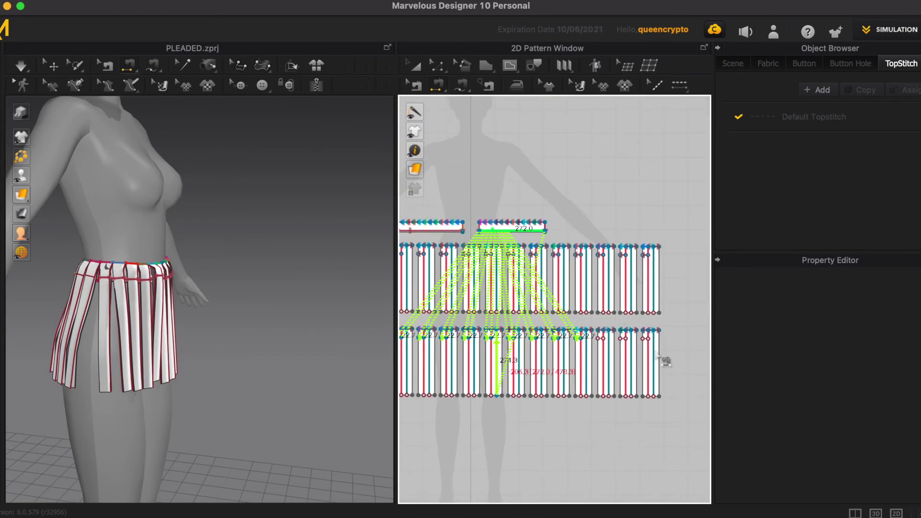
# - Complete the second waistband's seam with the last three lower-row pleats and run the simulation
pyautogui.scroll(3, 655, 360)
pyautogui.click(565, 339)
pyautogui.click(605, 338)
pyautogui.click(646, 338)
pyautogui.scroll(-3, 661, 353)
pyautogui.scroll(2, 484, 331)
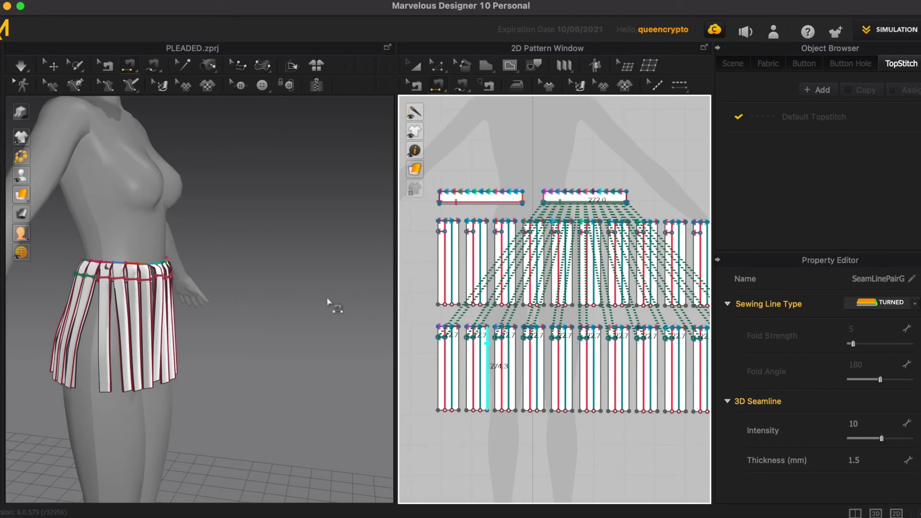
pyautogui.press('space')
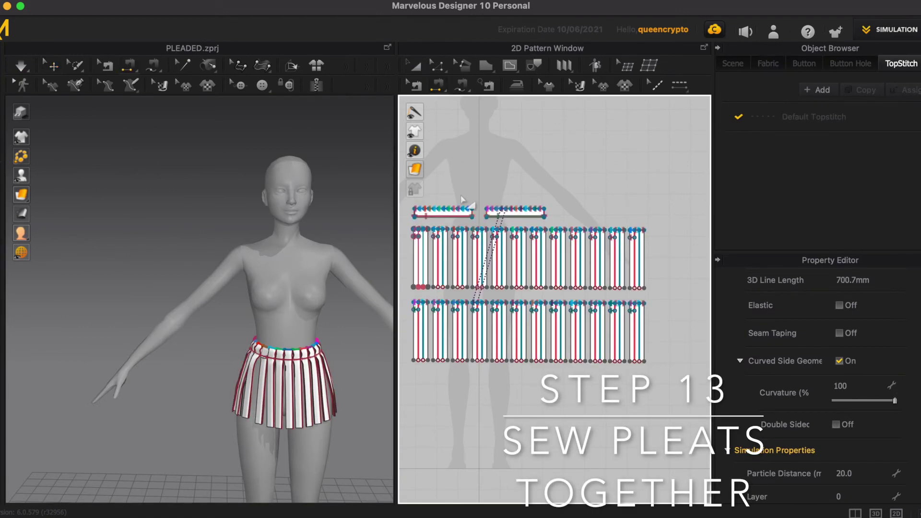
# - Sew the first four upper-row pleats together along their adjacent long side edges
pyautogui.scroll(3, 408, 324)
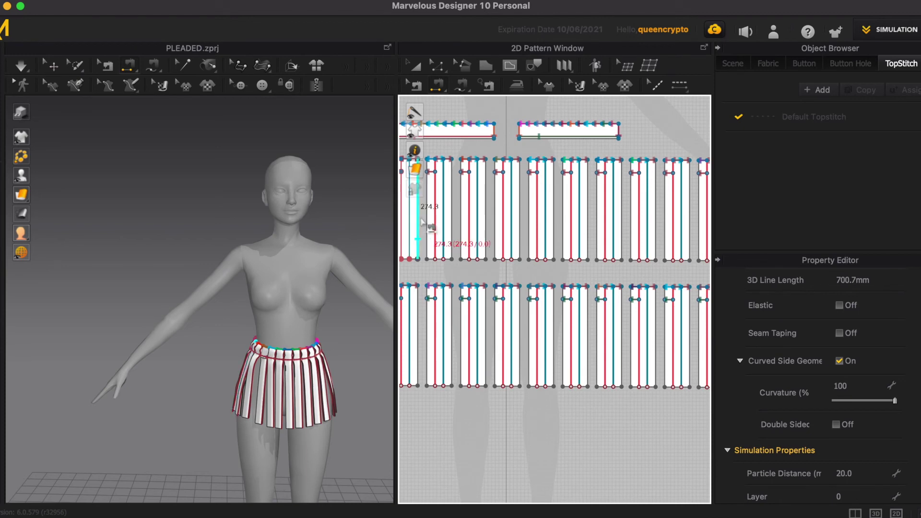
pyautogui.click(428, 241)
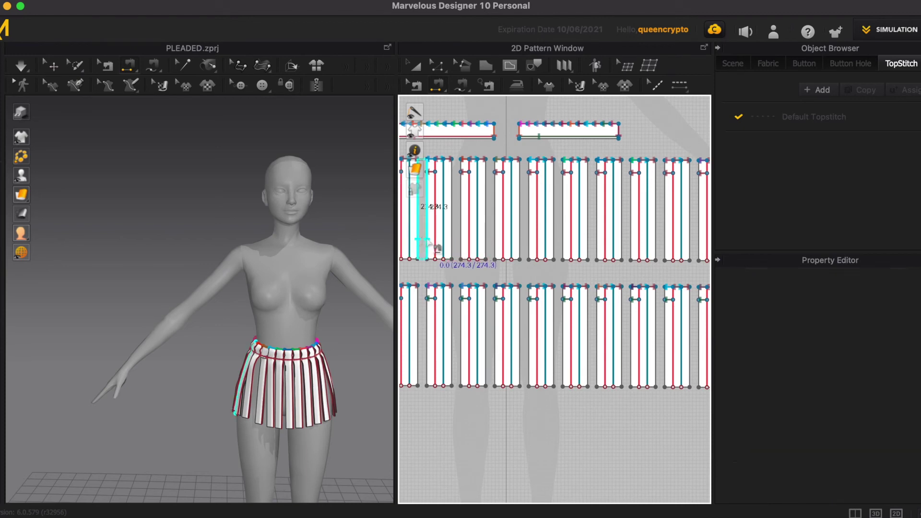
pyautogui.click(431, 241)
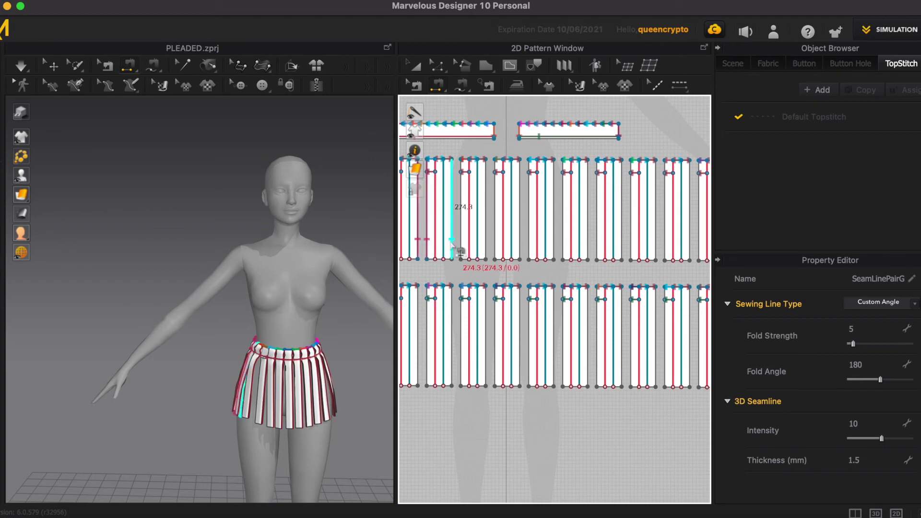
pyautogui.click(452, 242)
pyautogui.click(461, 243)
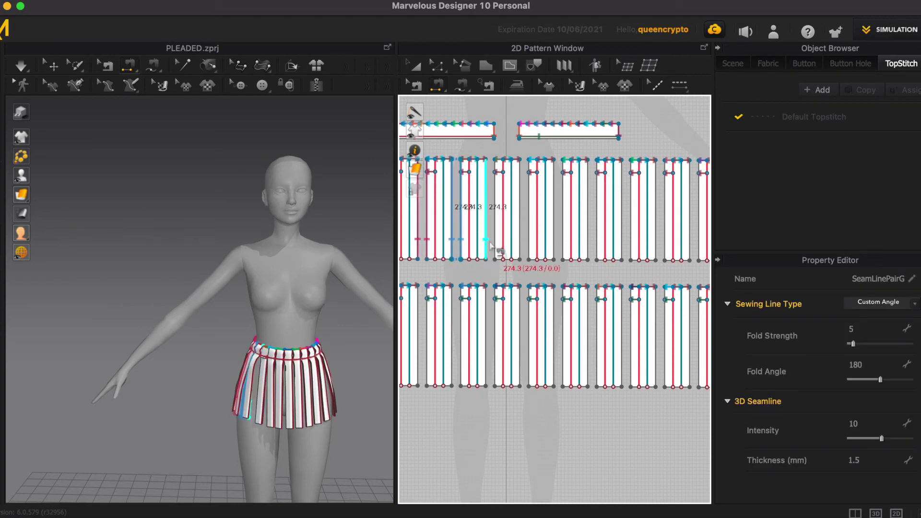
pyautogui.click(485, 242)
pyautogui.click(495, 242)
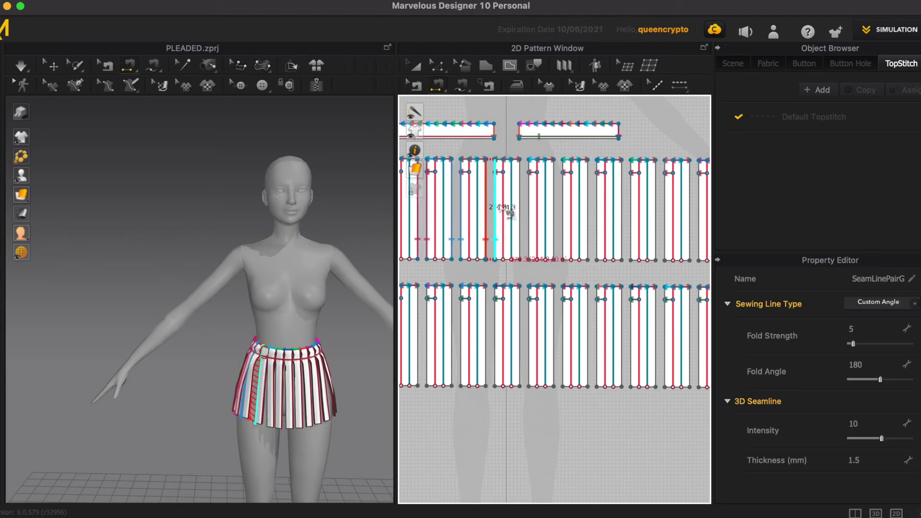
# - Sew the fourth to eighth upper-row pleats together along their adjacent long side edges
pyautogui.click(520, 240)
pyautogui.click(529, 239)
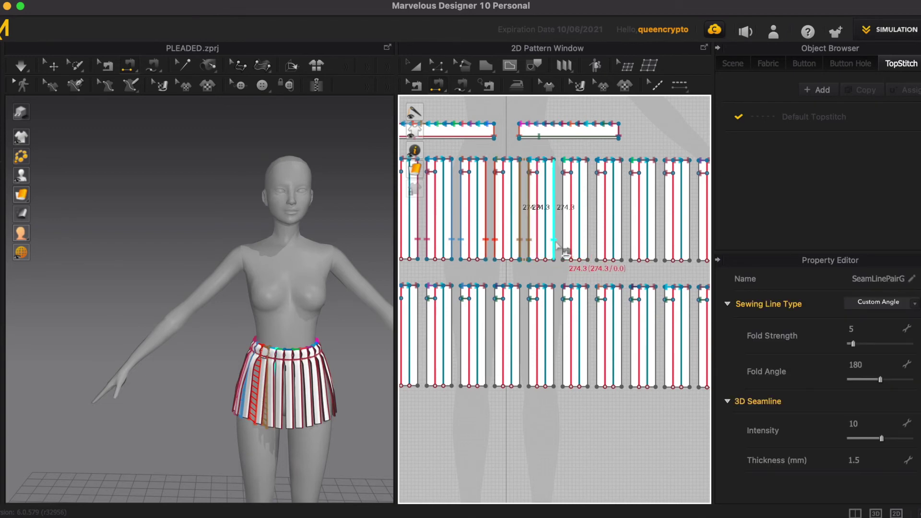
pyautogui.click(554, 240)
pyautogui.click(563, 240)
pyautogui.click(588, 242)
pyautogui.click(598, 242)
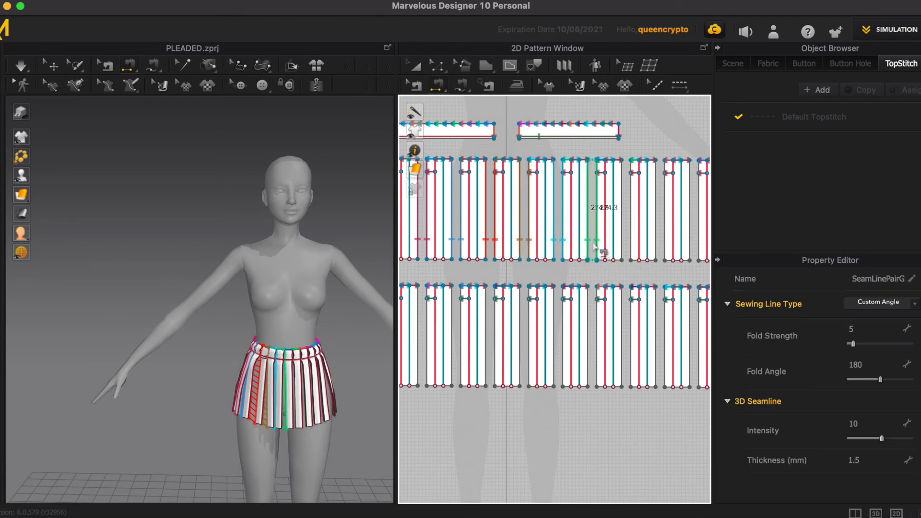
pyautogui.click(622, 247)
pyautogui.click(631, 247)
# - Sew the eighth to twelfth upper-row pleats together along their adjacent long side edges
pyautogui.scroll(-4, 610, 278)
pyautogui.scroll(4, 610, 278)
pyautogui.click(533, 233)
pyautogui.click(543, 233)
pyautogui.click(574, 225)
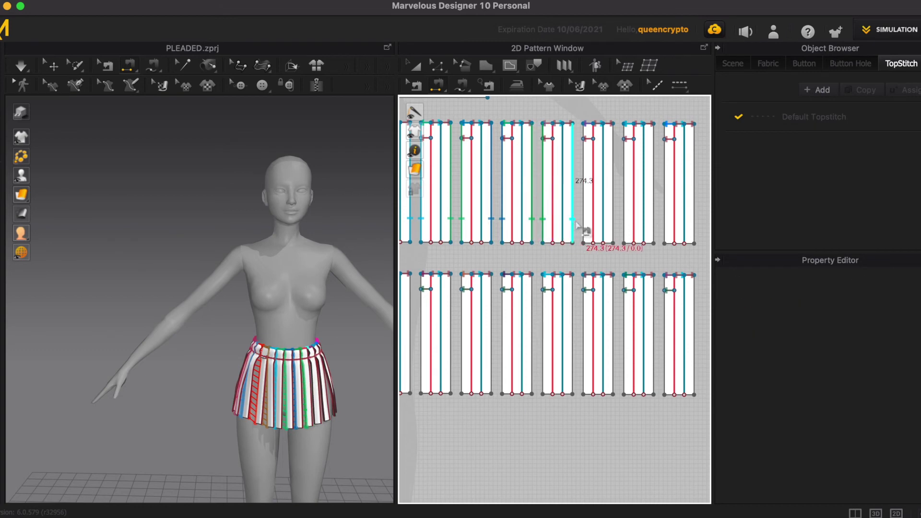
pyautogui.click(586, 225)
pyautogui.click(622, 225)
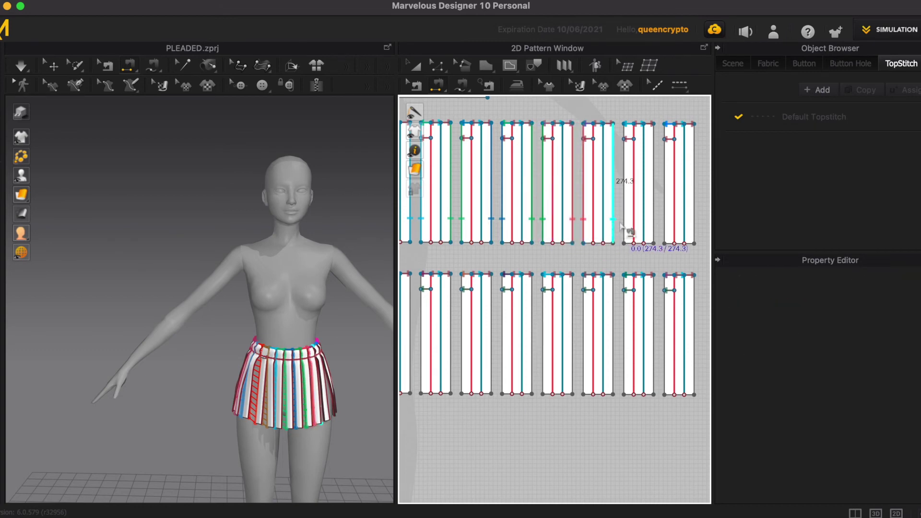
pyautogui.click(624, 226)
pyautogui.click(656, 224)
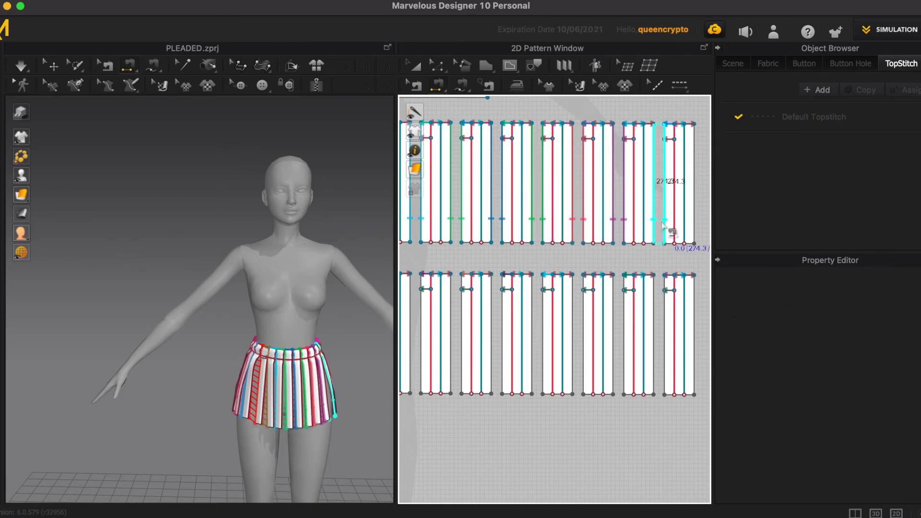
pyautogui.click(664, 225)
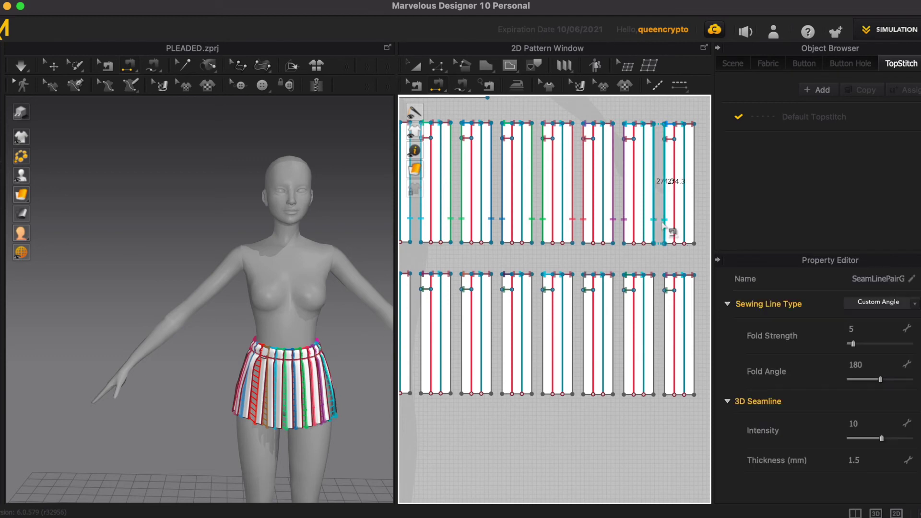
# - Sew the free outer side edge of the last upper-row pleat to the outer side edge of the first lower-row pleat
pyautogui.click(695, 226)
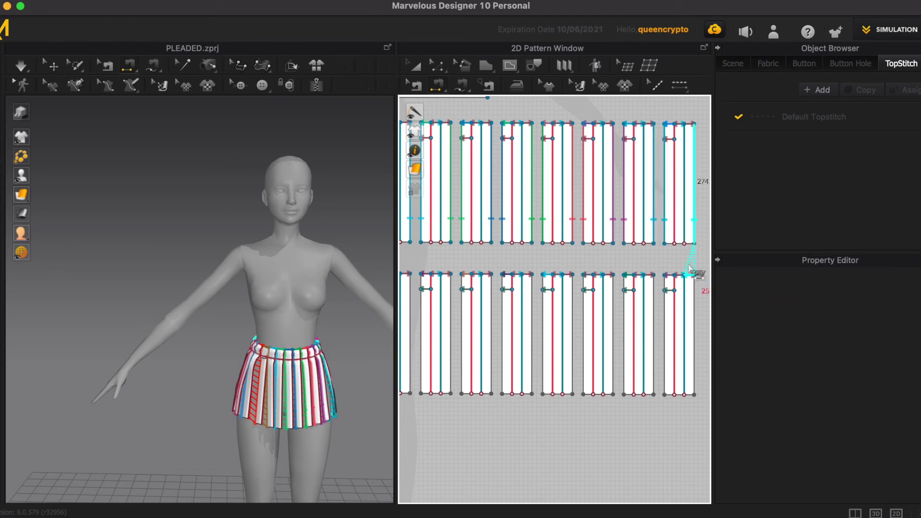
pyautogui.scroll(-5, 582, 335)
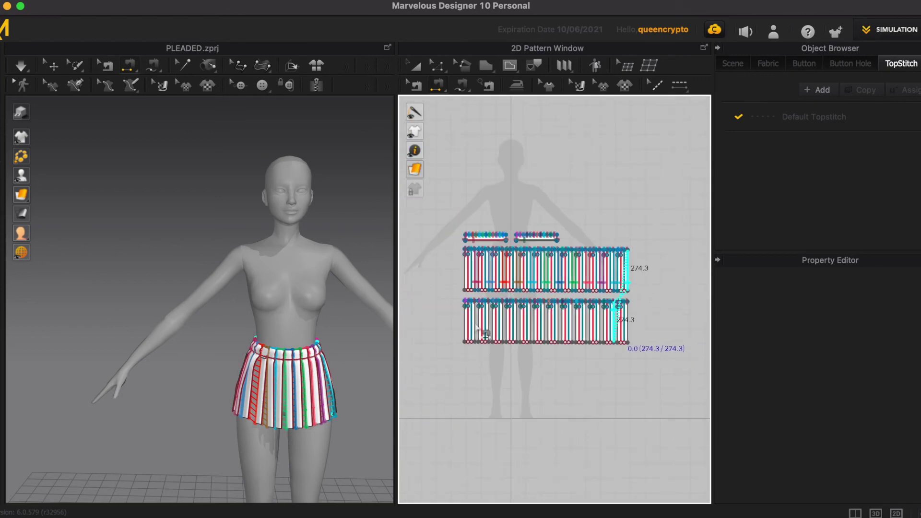
pyautogui.scroll(3, 475, 331)
pyautogui.moveTo(317, 341); pyautogui.dragTo(250, 334, button='right')
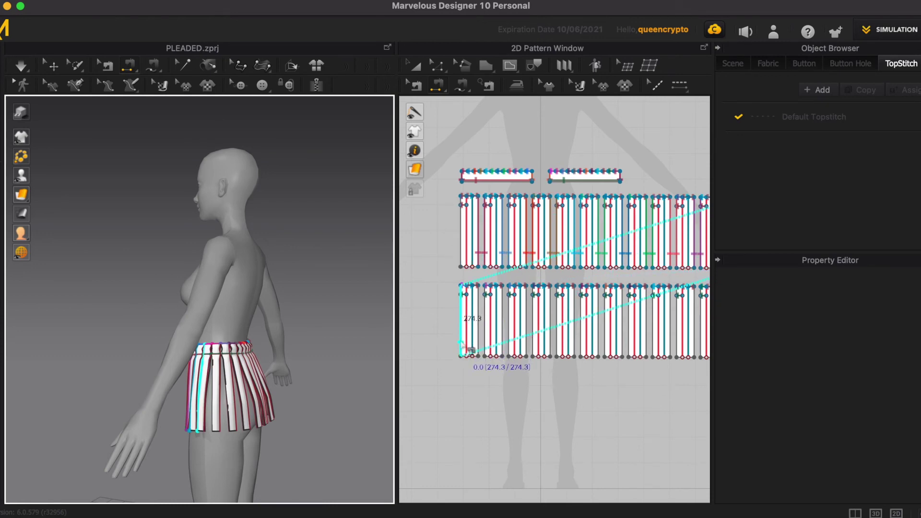
pyautogui.scroll(-5, 409, 341)
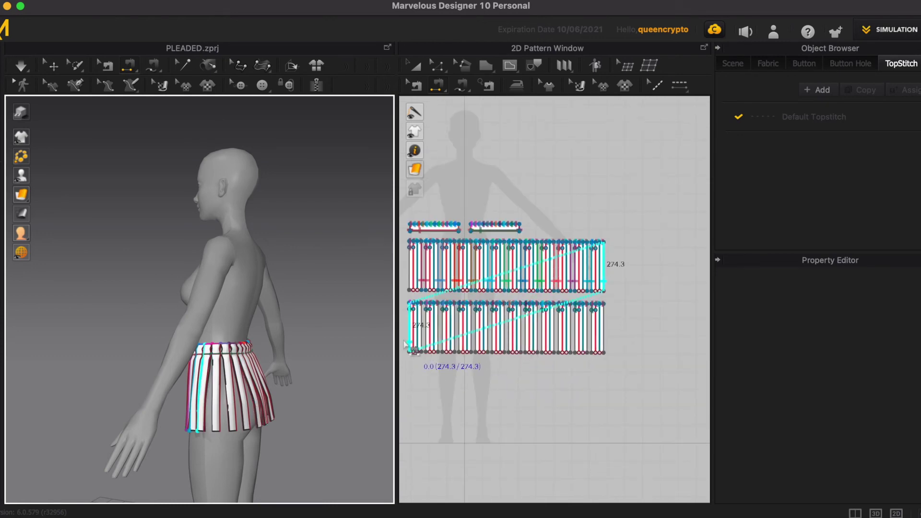
pyautogui.scroll(4, 395, 344)
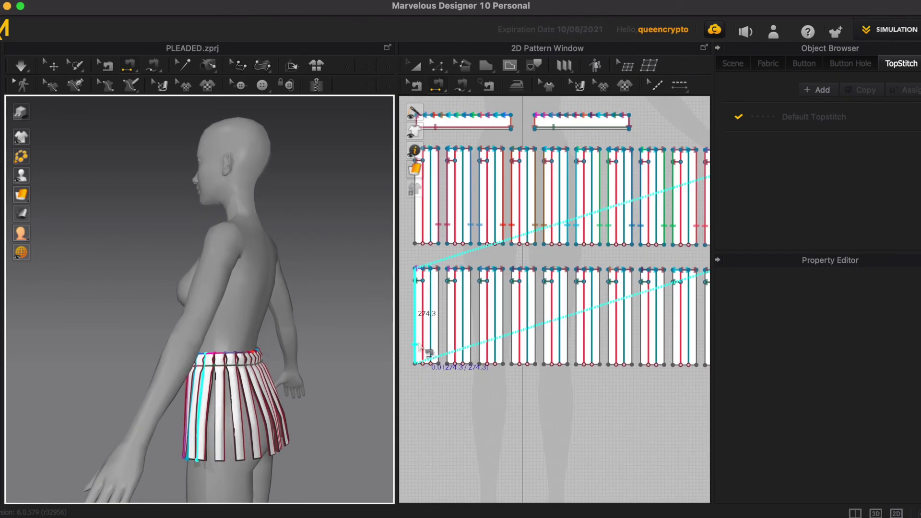
pyautogui.click(415, 346)
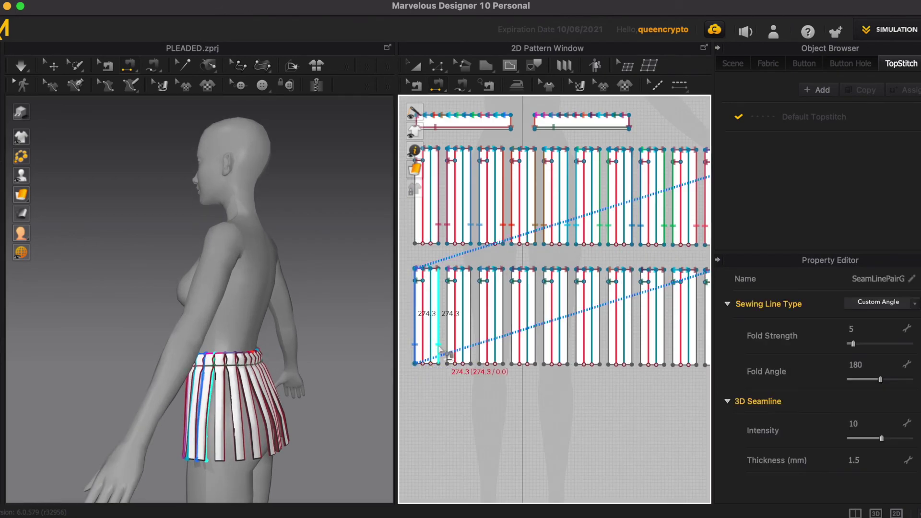
# - Sew the first four lower-row pleats together along their adjacent long side edges
pyautogui.click(440, 346)
pyautogui.click(448, 346)
pyautogui.click(470, 346)
pyautogui.click(480, 346)
pyautogui.click(502, 346)
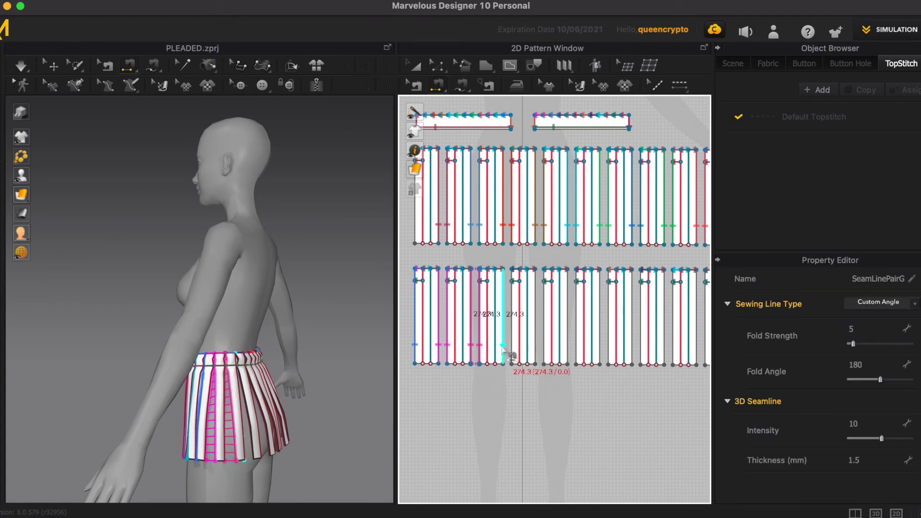
pyautogui.click(512, 348)
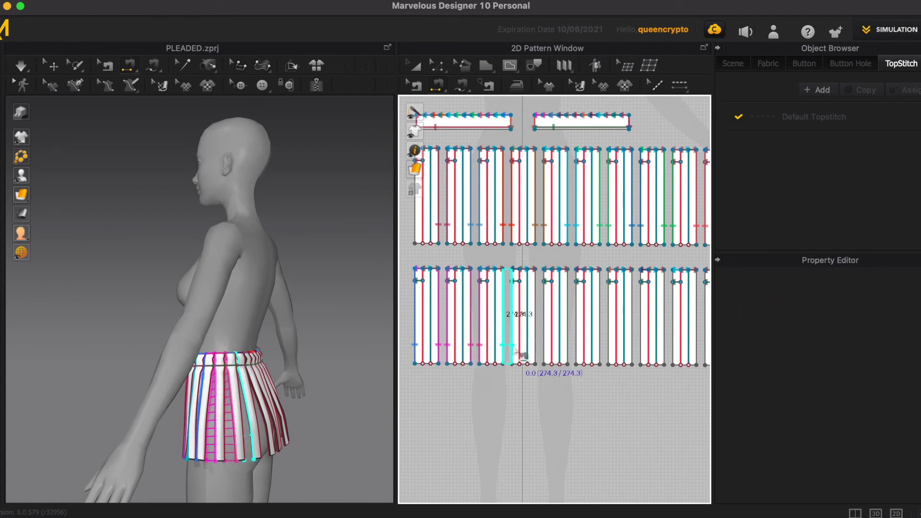
pyautogui.click(513, 347)
# - Sew the fourth to eighth lower-row pleats together along their adjacent long side edges
pyautogui.moveTo(346, 359); pyautogui.dragTo(384, 362, button='right')
pyautogui.moveTo(219, 378); pyautogui.dragTo(79, 373, button='right')
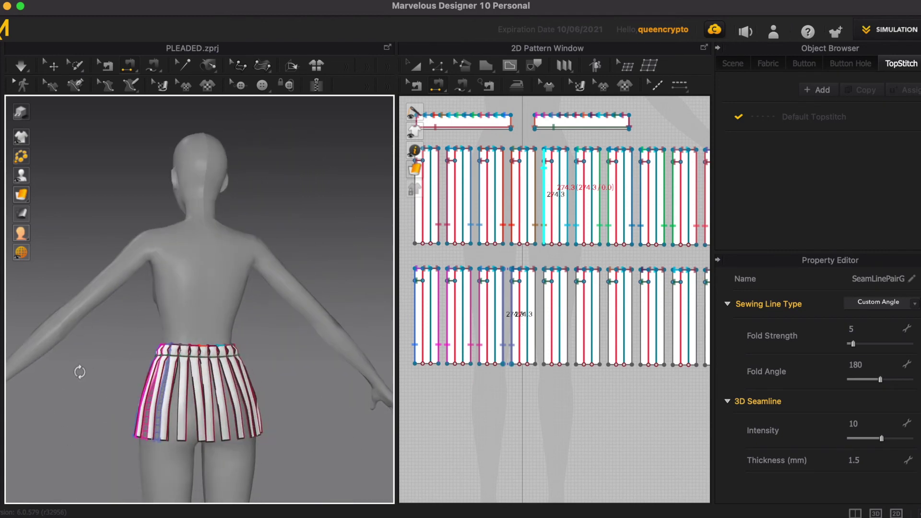
pyautogui.click(536, 351)
pyautogui.click(545, 353)
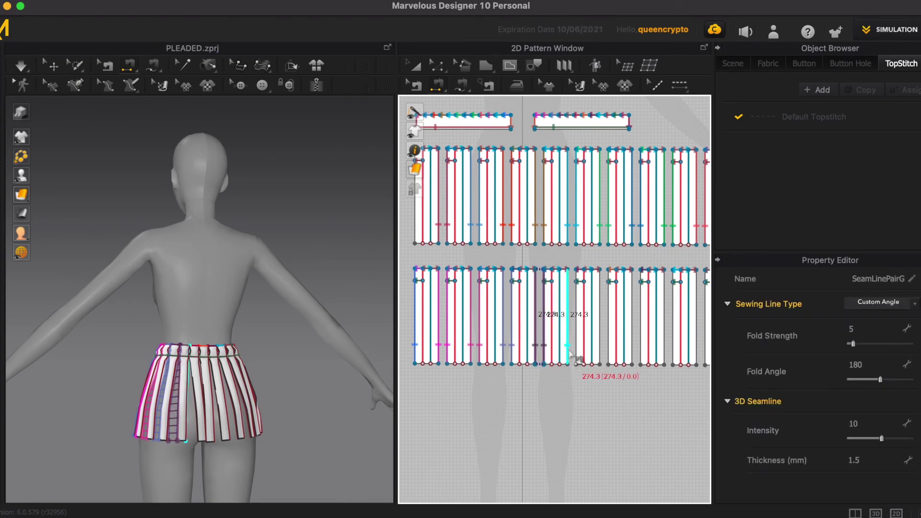
pyautogui.click(569, 351)
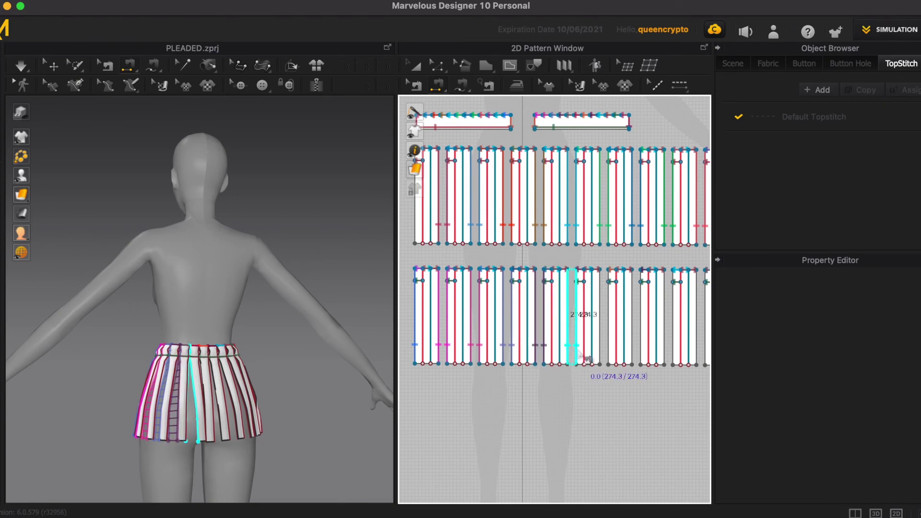
pyautogui.click(577, 354)
pyautogui.click(601, 353)
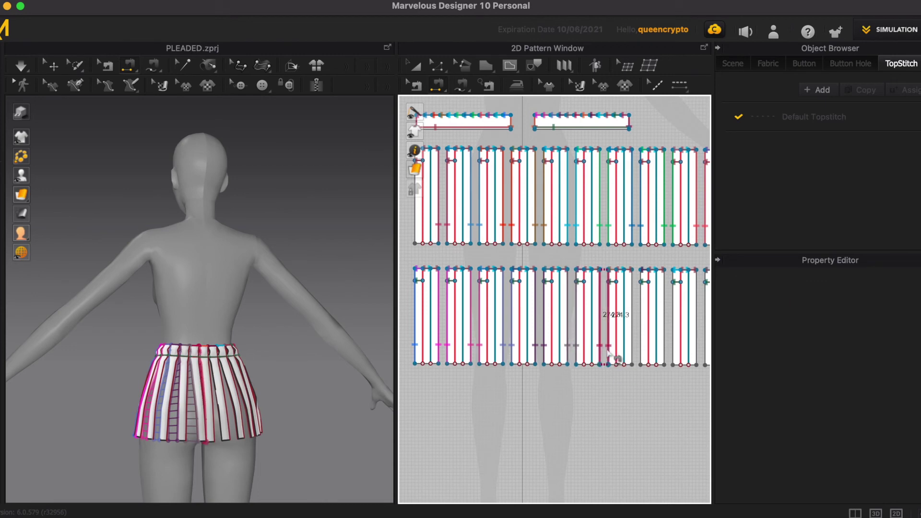
pyautogui.click(609, 354)
pyautogui.click(634, 353)
pyautogui.click(642, 354)
# - Sew the eighth to twelfth lower-row pleats together along their adjacent long side edges
pyautogui.scroll(-2, 644, 389)
pyautogui.scroll(3, 653, 390)
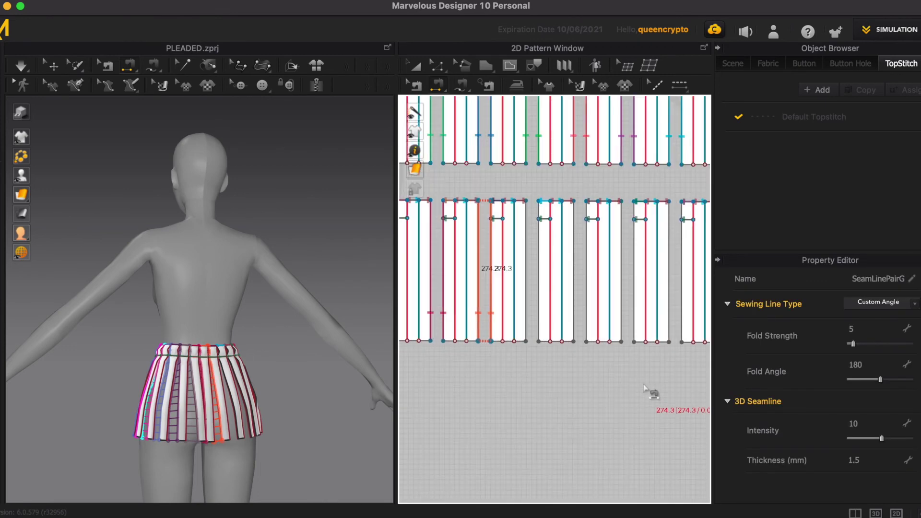
pyautogui.click(537, 318)
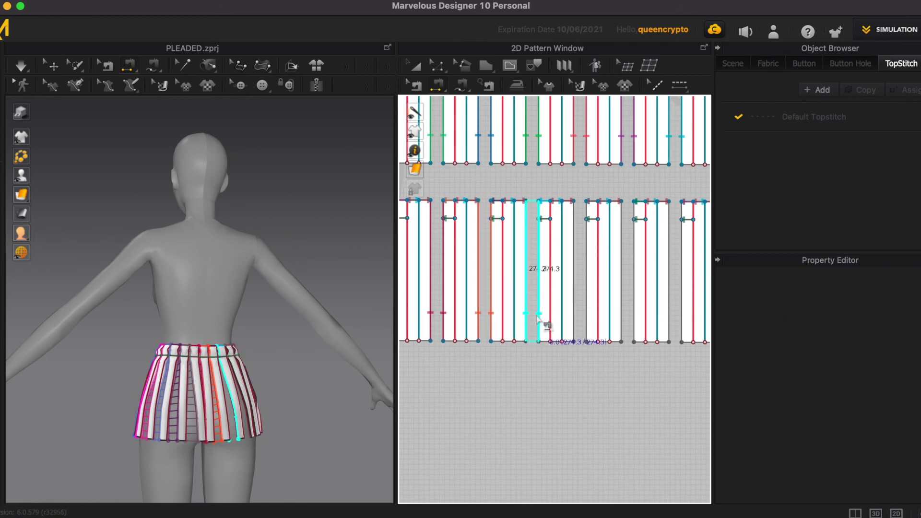
pyautogui.click(538, 319)
pyautogui.click(583, 319)
pyautogui.click(584, 319)
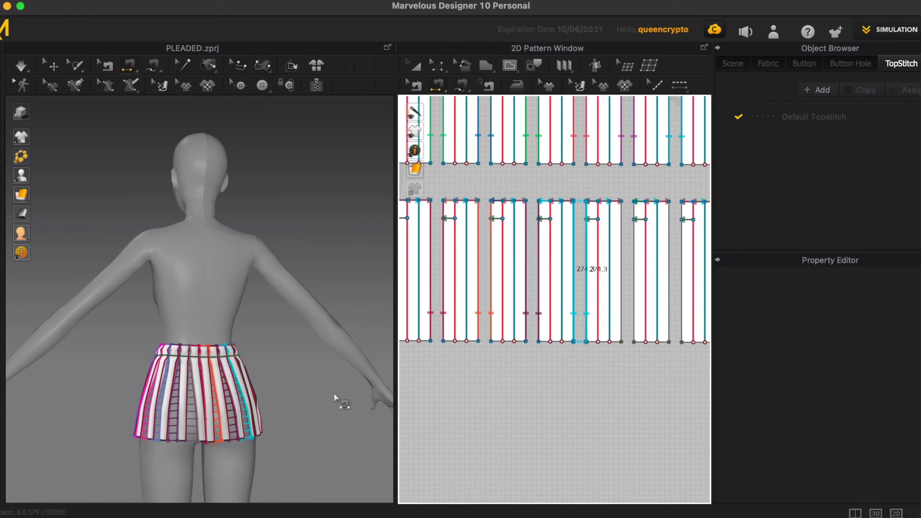
pyautogui.moveTo(313, 394); pyautogui.dragTo(268, 404, button='right')
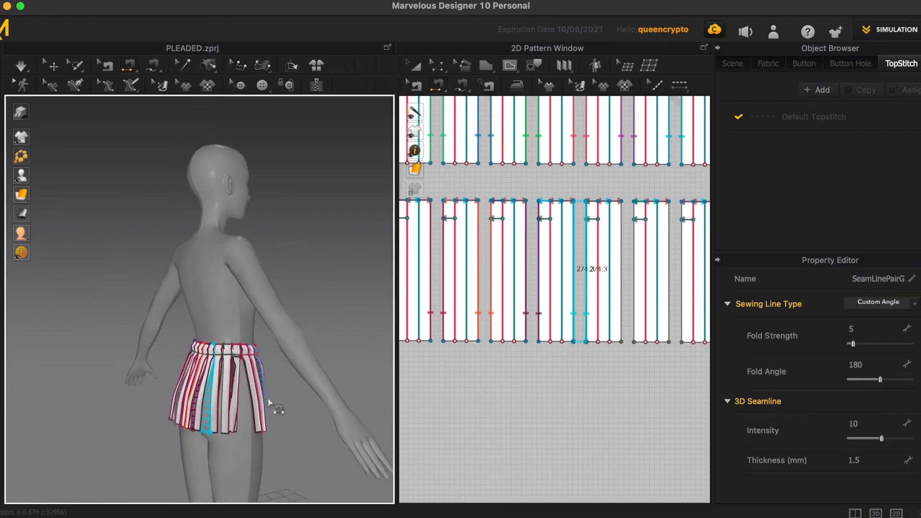
pyautogui.click(623, 335)
pyautogui.click(634, 327)
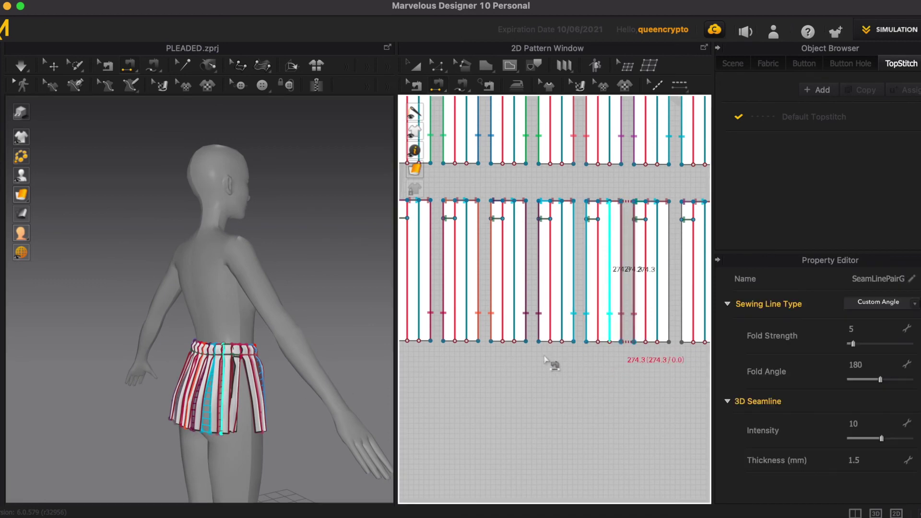
pyautogui.click(670, 324)
pyautogui.click(682, 319)
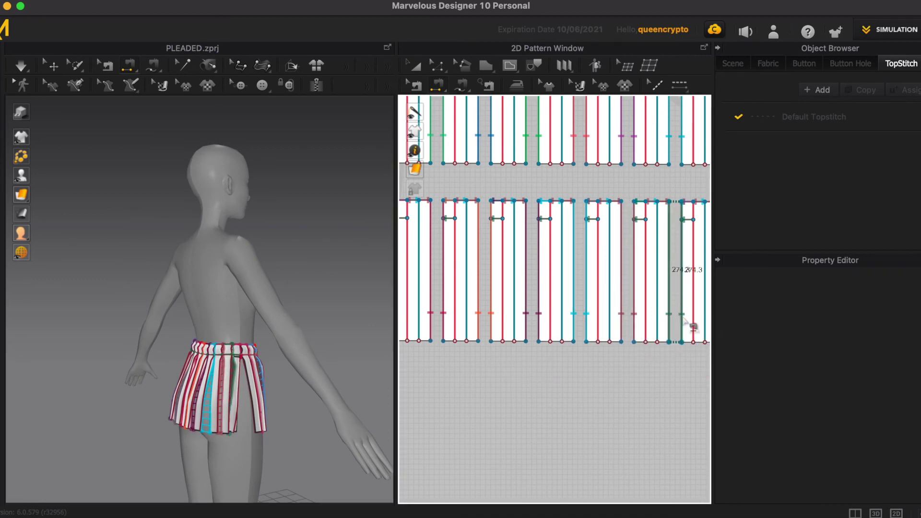
pyautogui.rightClick(656, 391)
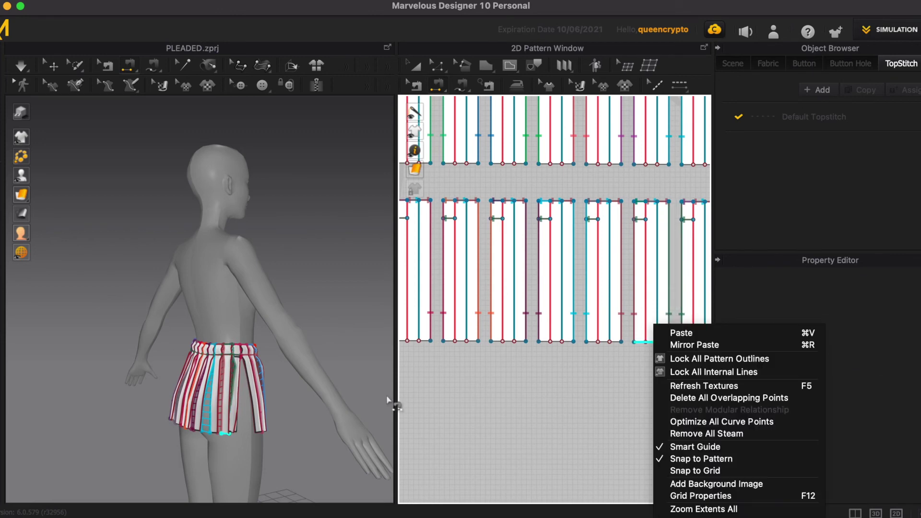
# - Sew the free outer side edge of the last lower-row pleat to that of the first upper-row pleat, closing the skirt
pyautogui.moveTo(358, 366); pyautogui.dragTo(293, 355, button='right')
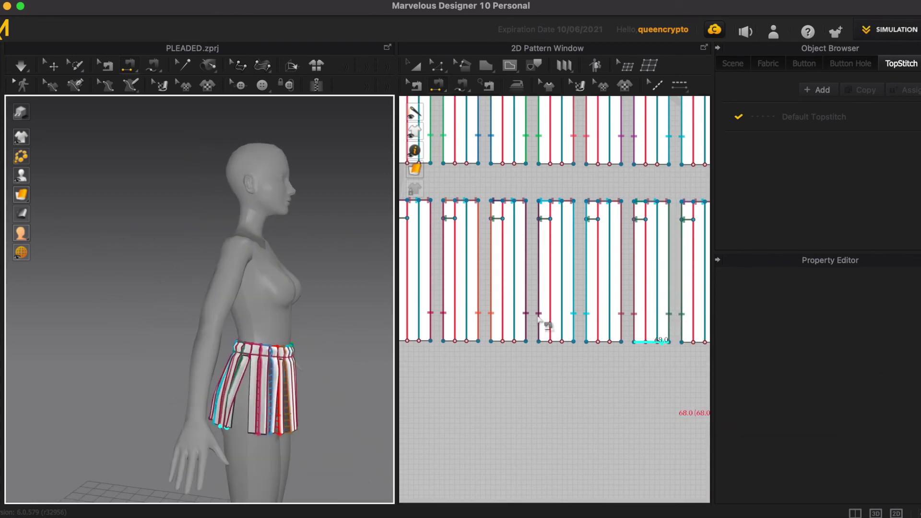
pyautogui.scroll(-2, 487, 331)
pyautogui.scroll(-1, 487, 331)
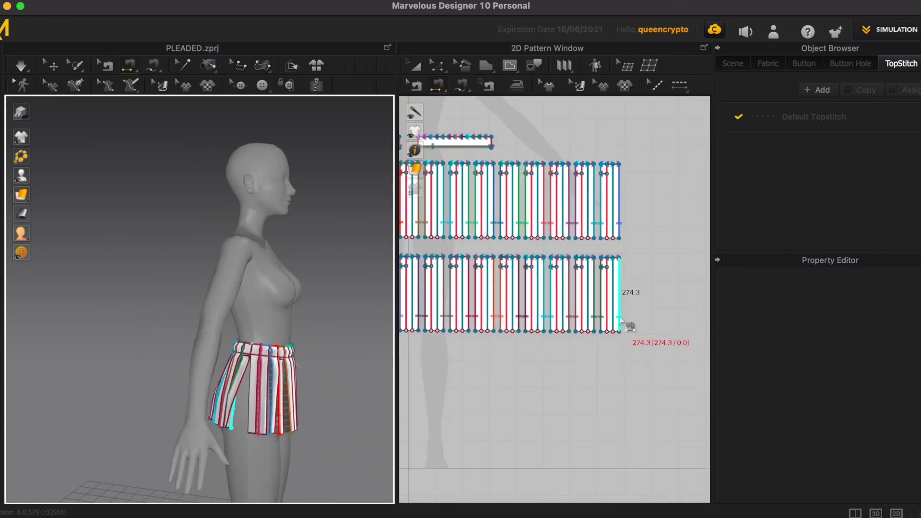
pyautogui.click(620, 321)
pyautogui.scroll(-3, 658, 370)
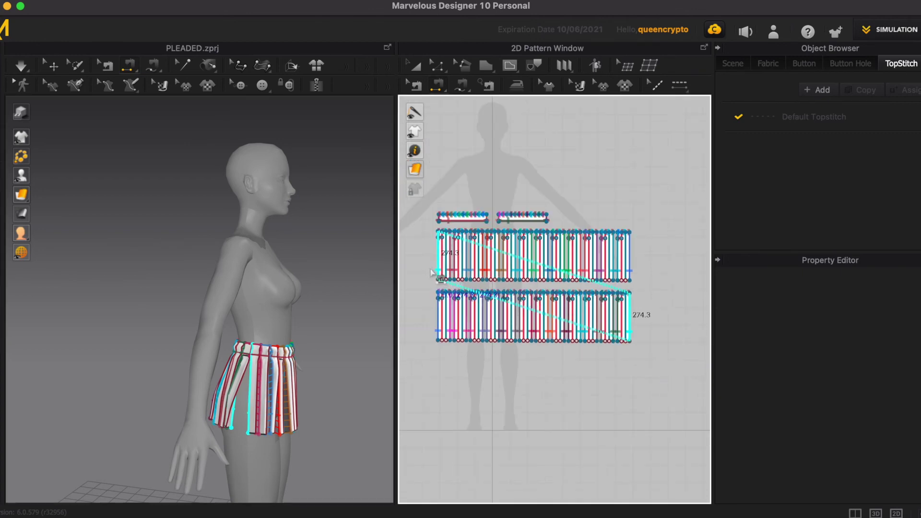
pyautogui.click(437, 274)
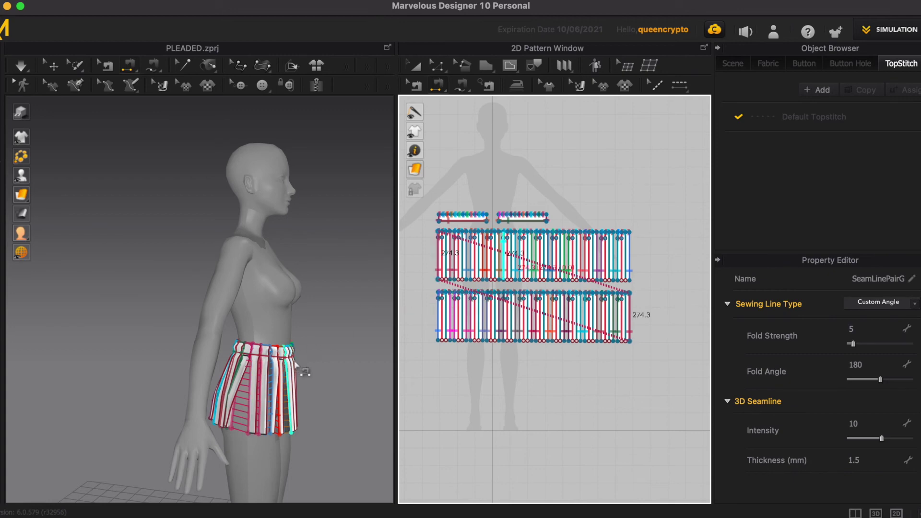
# - Run the simulation to drape the fully sewn skirt on the avatar
pyautogui.moveTo(346, 376); pyautogui.dragTo(278, 357, button='right')
pyautogui.press('space')
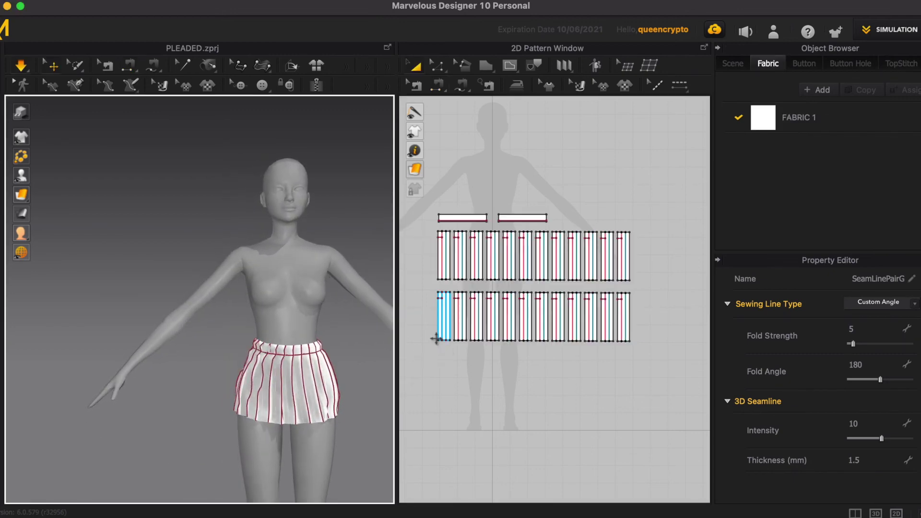
pyautogui.press('space')
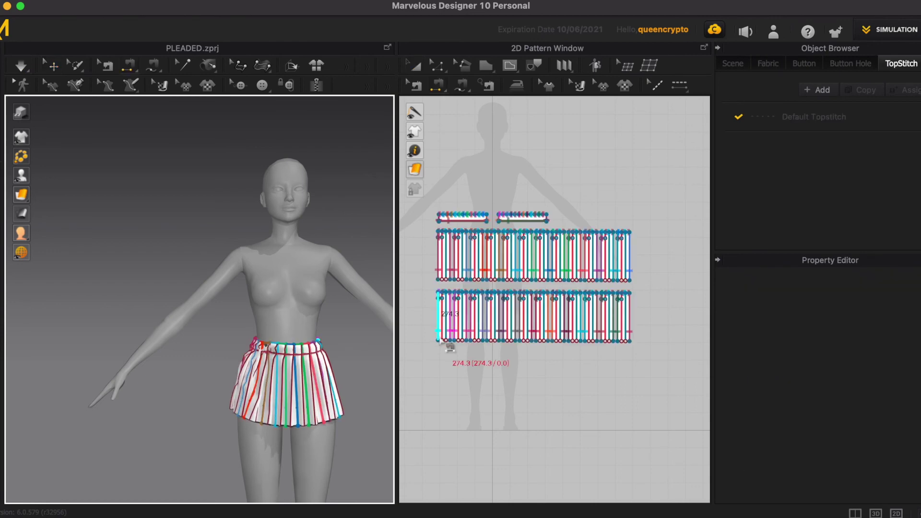
pyautogui.press('space')
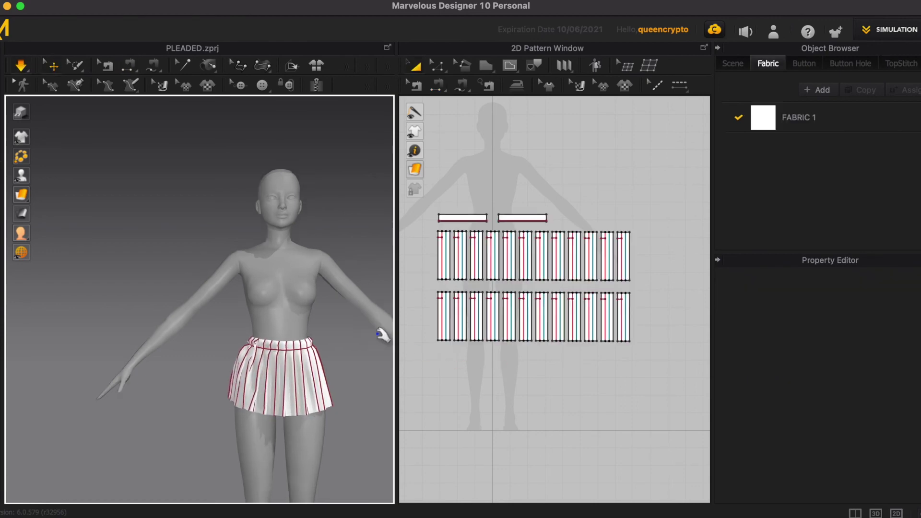
# - Examine the draped pleated skirt on the avatar from all sides
pyautogui.scroll(-1, 353, 378)
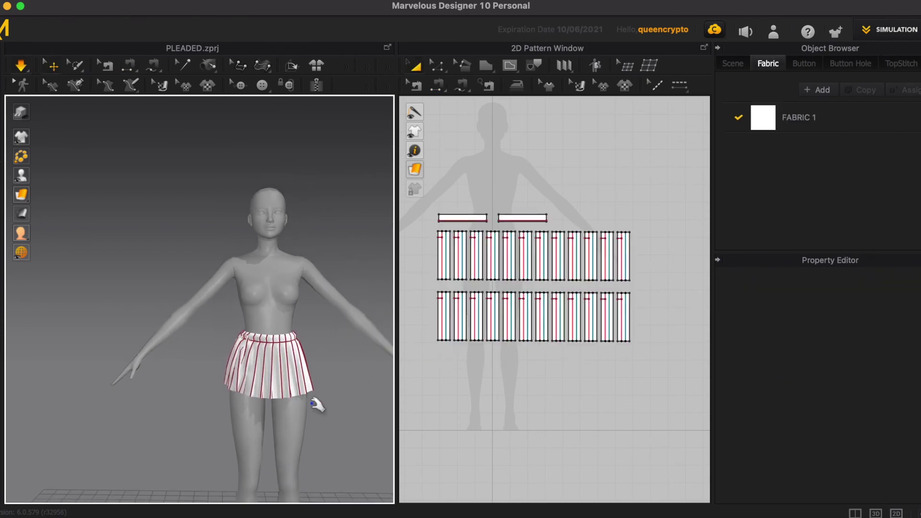
pyautogui.moveTo(330, 426); pyautogui.dragTo(237, 421, button='right')
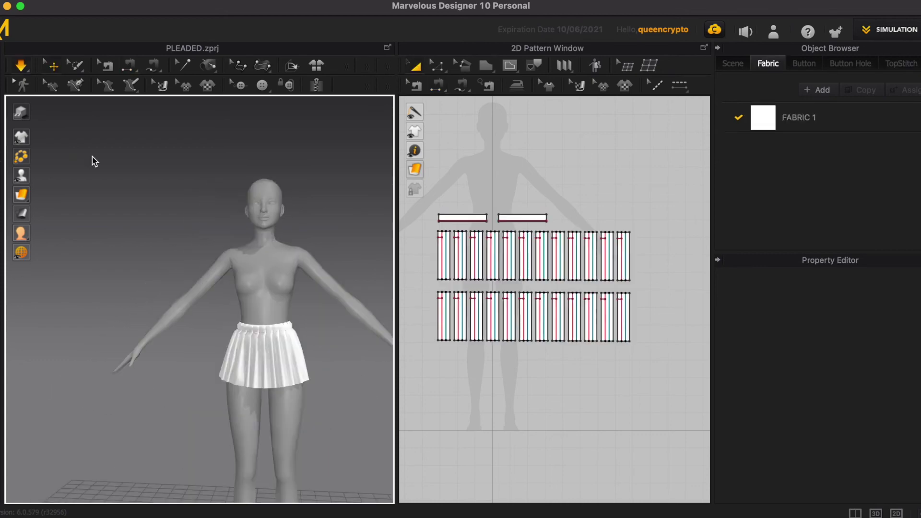
pyautogui.scroll(3, 226, 411)
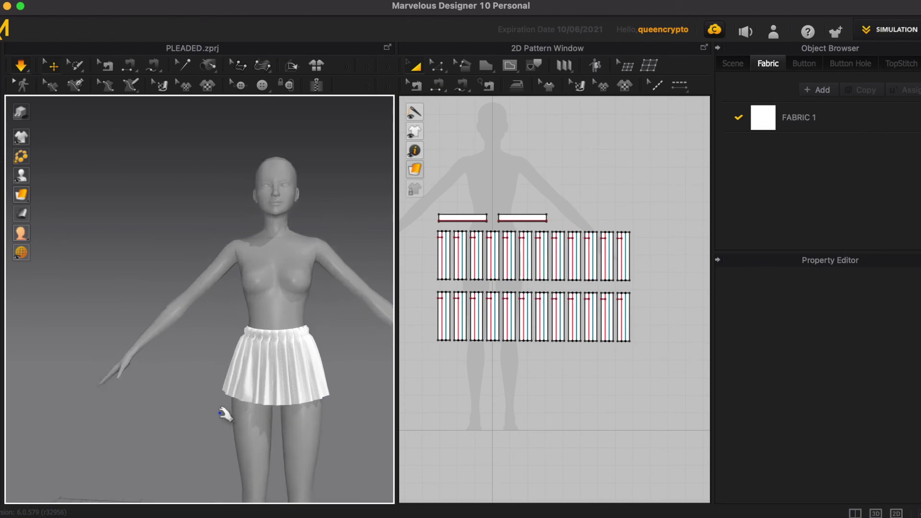
pyautogui.moveTo(181, 416); pyautogui.dragTo(133, 418, button='right')
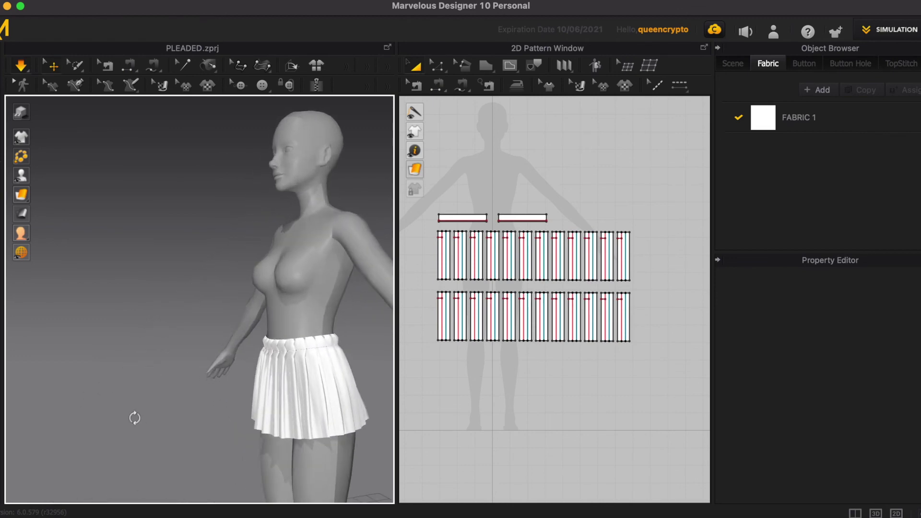
pyautogui.moveTo(181, 442); pyautogui.dragTo(85, 442, button='right')
pyautogui.moveTo(191, 444); pyautogui.dragTo(117, 439, button='right')
pyautogui.scroll(-5, 122, 438)
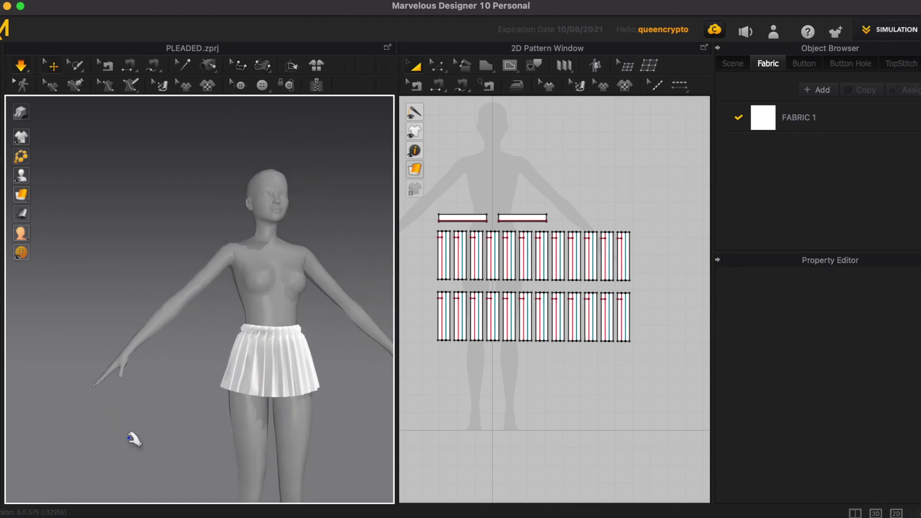
# - Stretch all pleat patterns in both rows slightly longer towards the hem and rerun the simulation
pyautogui.moveTo(331, 438); pyautogui.dragTo(310, 440, button='right')
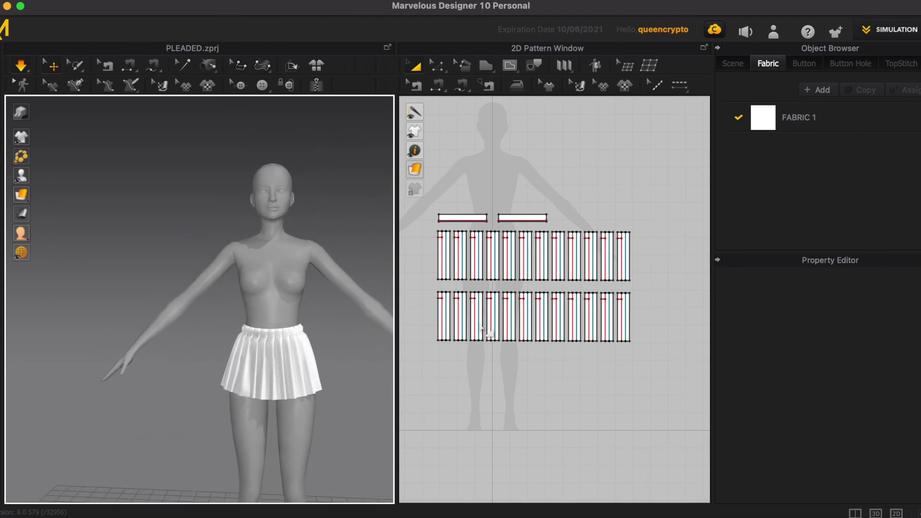
pyautogui.click(523, 160)
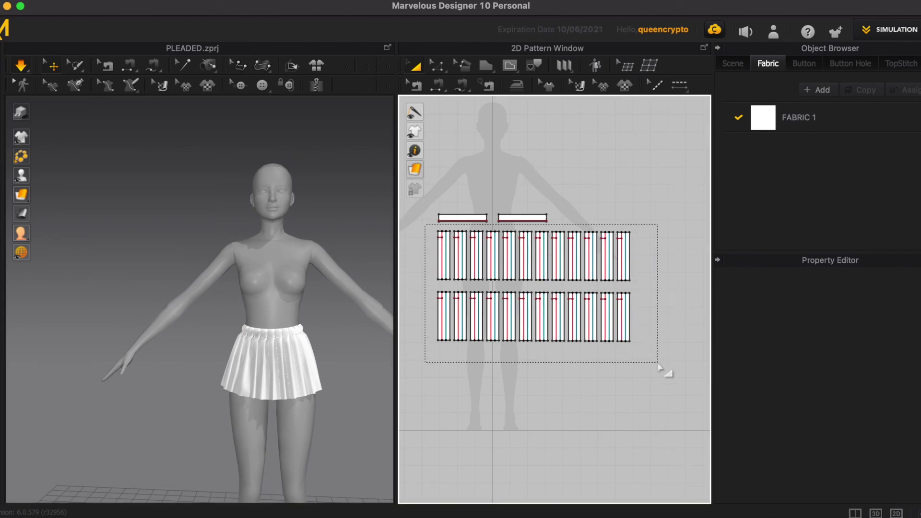
pyautogui.moveTo(659, 366); pyautogui.dragTo(638, 368)
pyautogui.moveTo(534, 354); pyautogui.dragTo(534, 366)
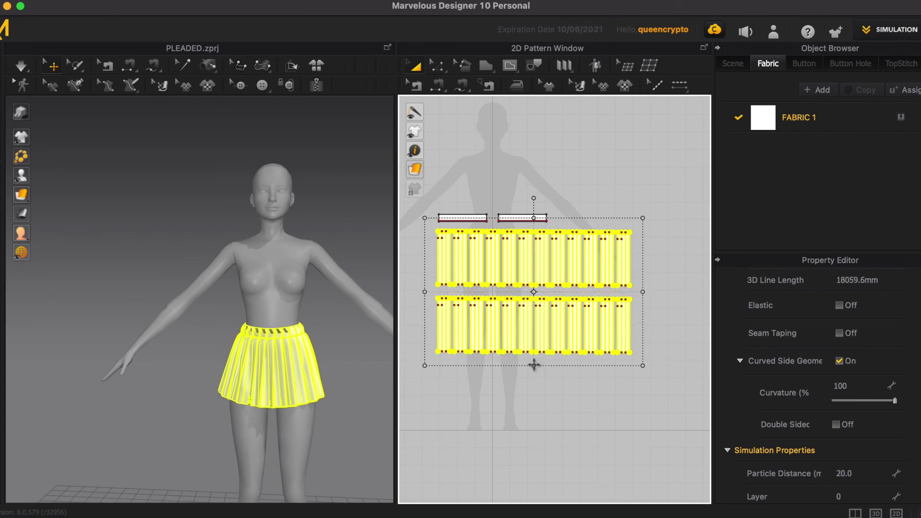
pyautogui.press('space')
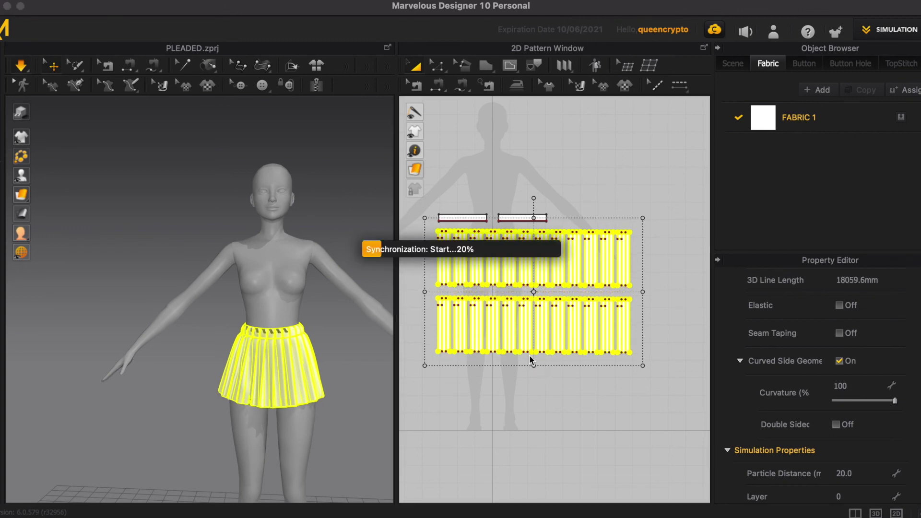
pyautogui.click(340, 247)
pyautogui.moveTo(342, 333)
pyautogui.mouseDown(button='right')
pyautogui.moveTo(128, 338)
pyautogui.moveTo(372, 345)
pyautogui.moveTo(329, 345)
pyautogui.moveTo(337, 345)
pyautogui.mouseUp(button='right')
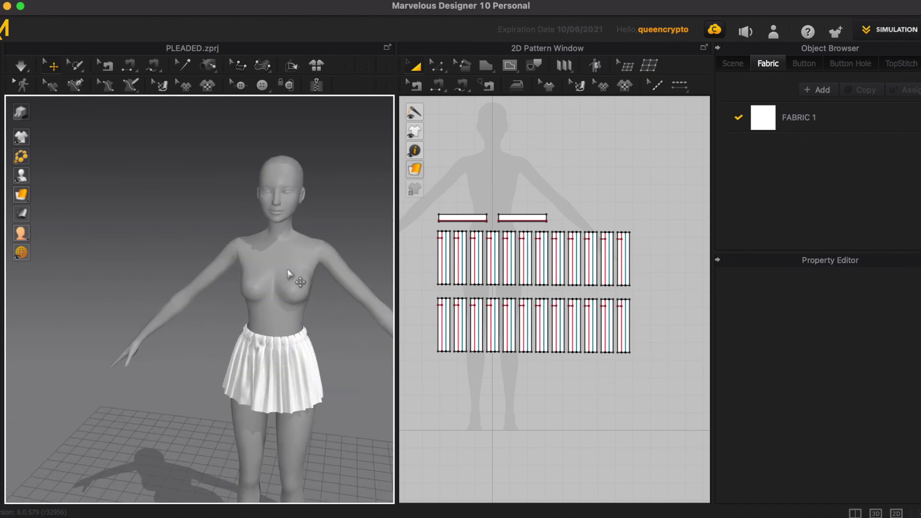
pyautogui.scroll(5, 305, 341)
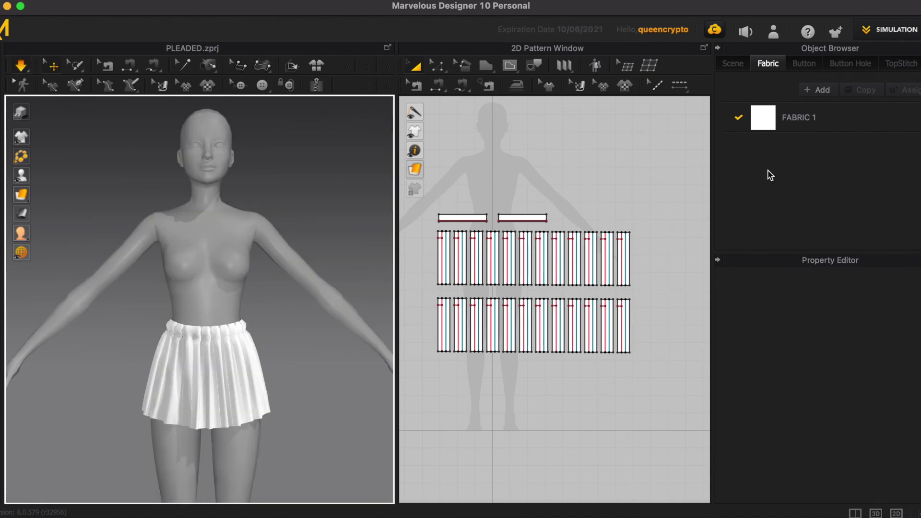
# - Open the color settings of FABRIC 1 for editing, keeping the avatar's skirt in sight
pyautogui.click(768, 110)
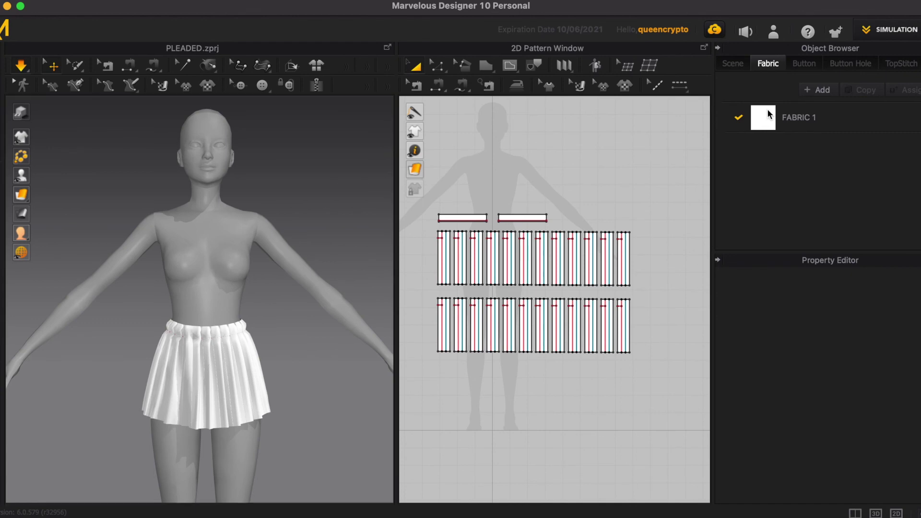
pyautogui.click(775, 121)
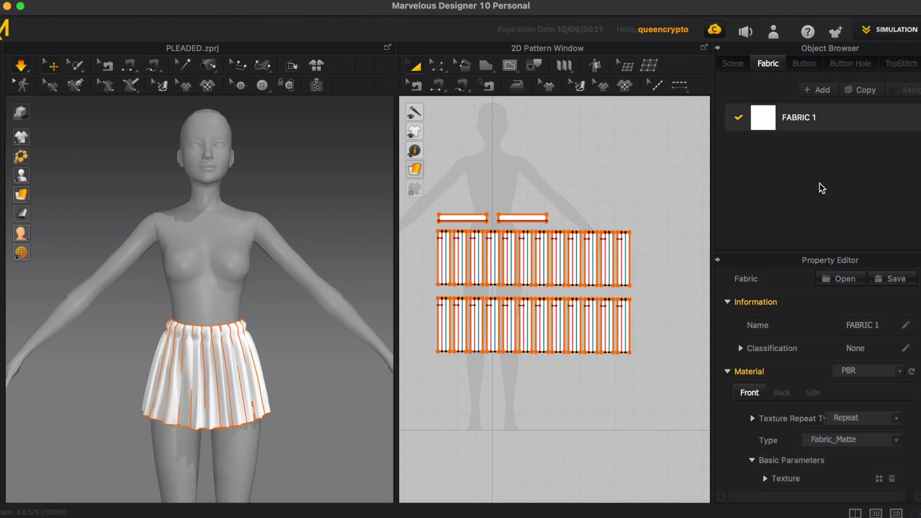
pyautogui.scroll(-5, 821, 379)
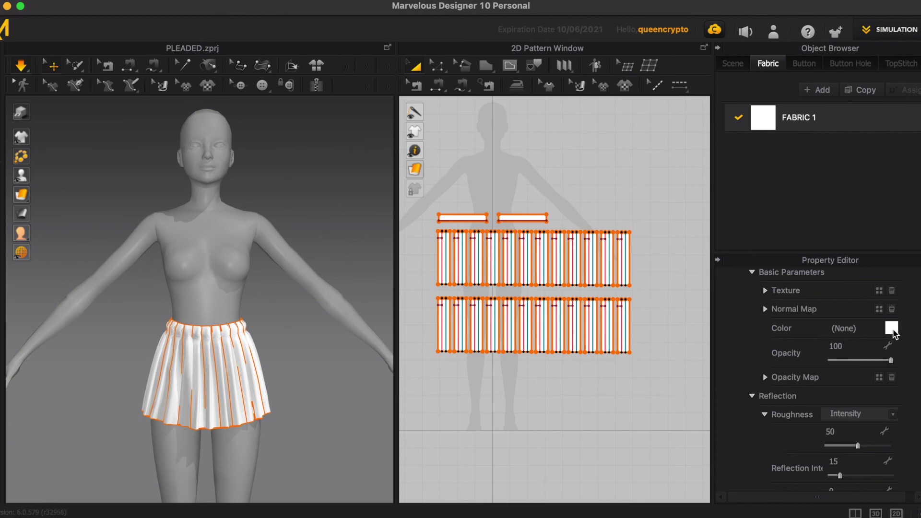
pyautogui.click(892, 328)
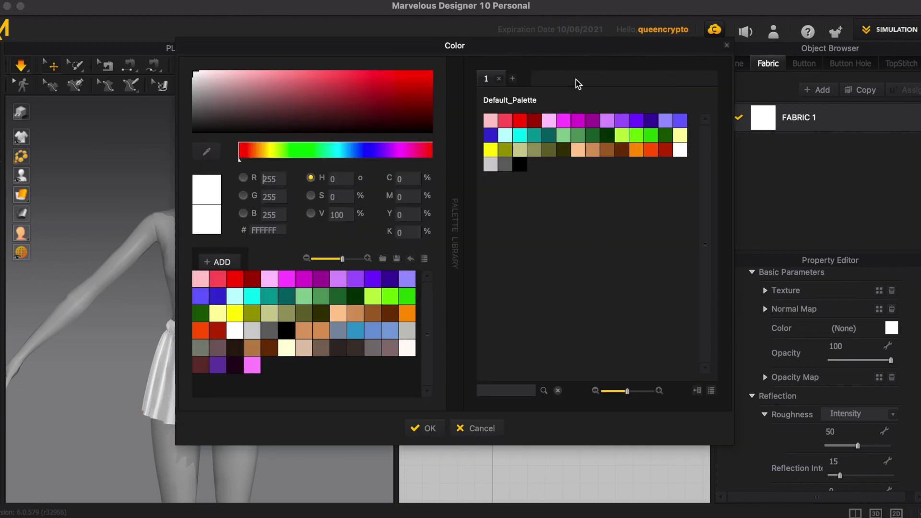
pyautogui.moveTo(544, 61); pyautogui.dragTo(745, 136)
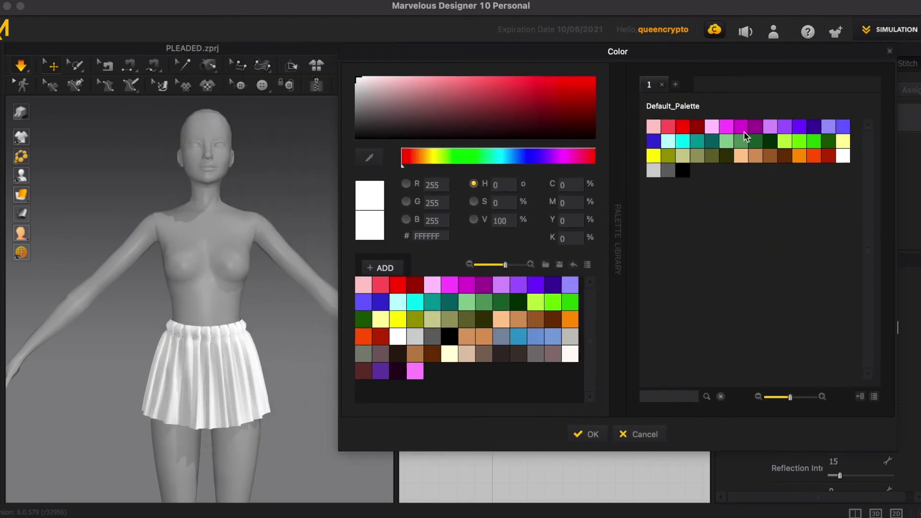
# - Try out various palette colours on the skirt fabric, including cyan, greens, olives, tan, orange and teal
pyautogui.click(687, 142)
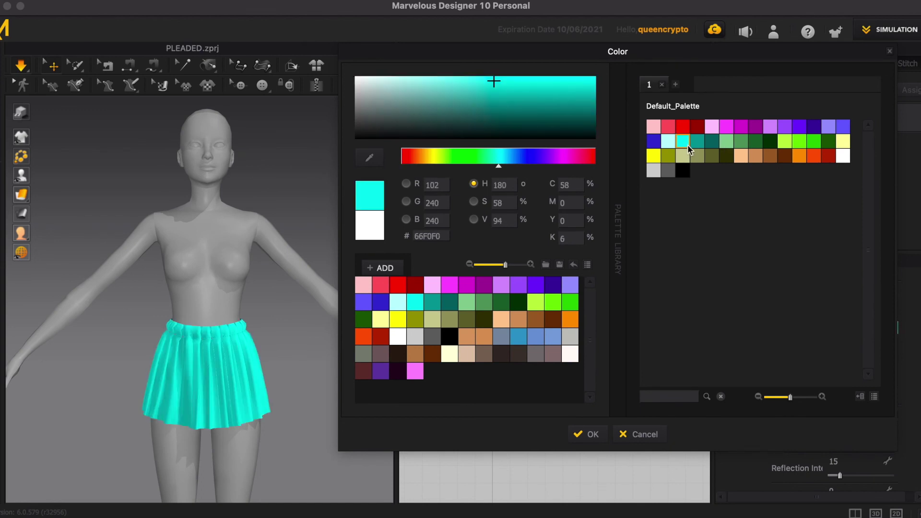
pyautogui.click(707, 142)
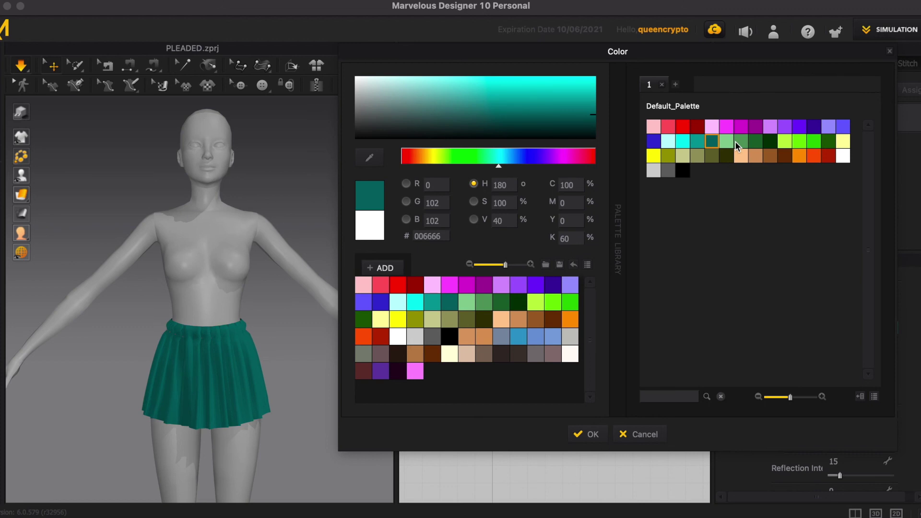
pyautogui.click(735, 141)
pyautogui.click(754, 142)
pyautogui.click(782, 142)
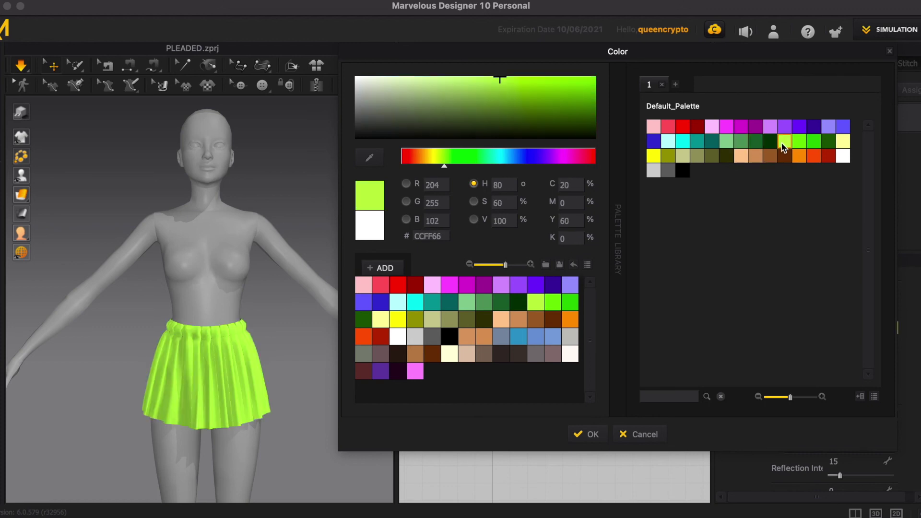
pyautogui.click(697, 129)
pyautogui.click(679, 130)
pyautogui.click(683, 158)
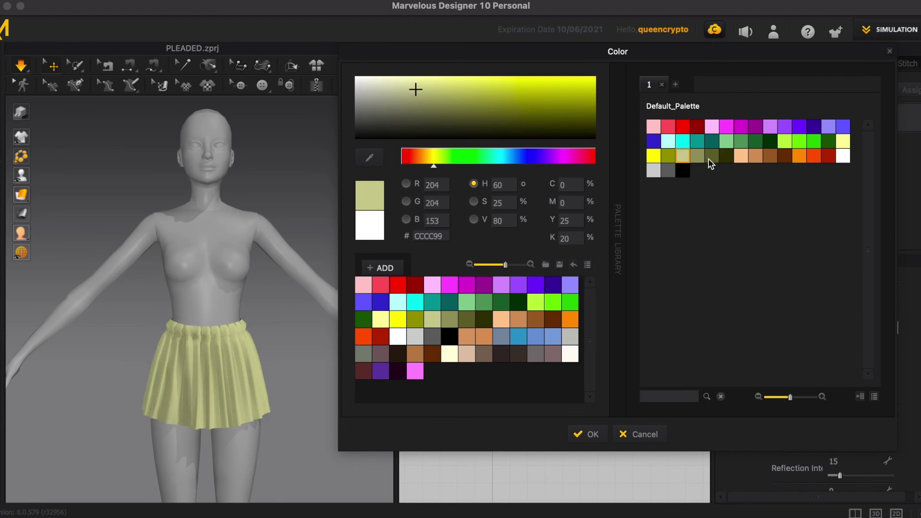
pyautogui.click(712, 159)
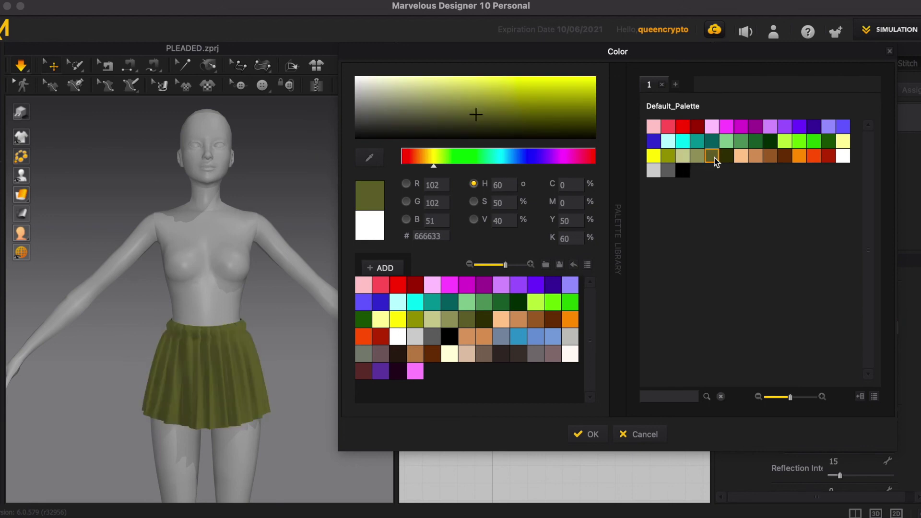
pyautogui.click(727, 157)
pyautogui.click(740, 156)
pyautogui.click(749, 158)
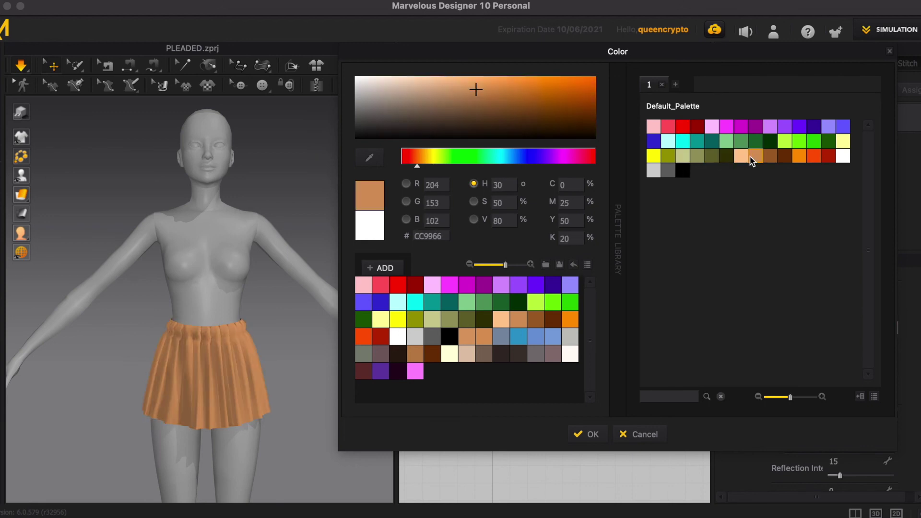
pyautogui.click(770, 157)
pyautogui.click(787, 157)
pyautogui.click(798, 156)
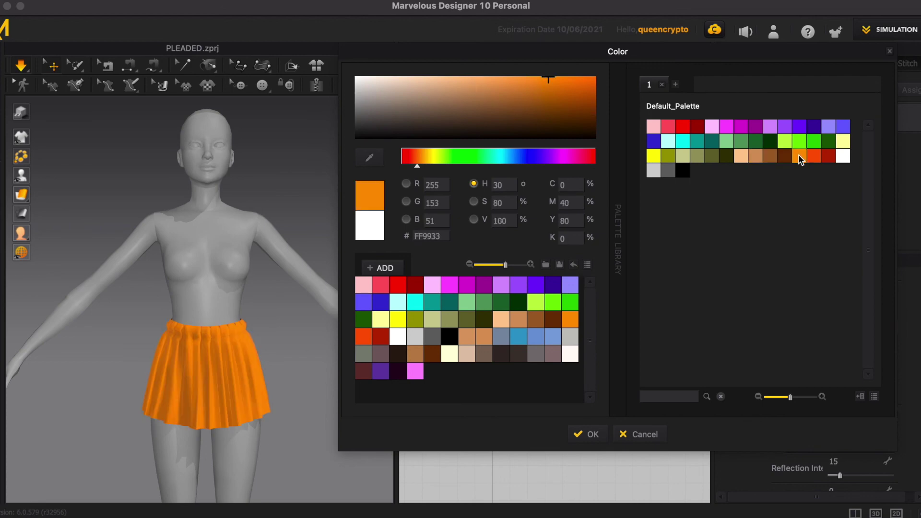
pyautogui.click(814, 156)
pyautogui.click(825, 157)
pyautogui.click(840, 157)
pyautogui.click(829, 144)
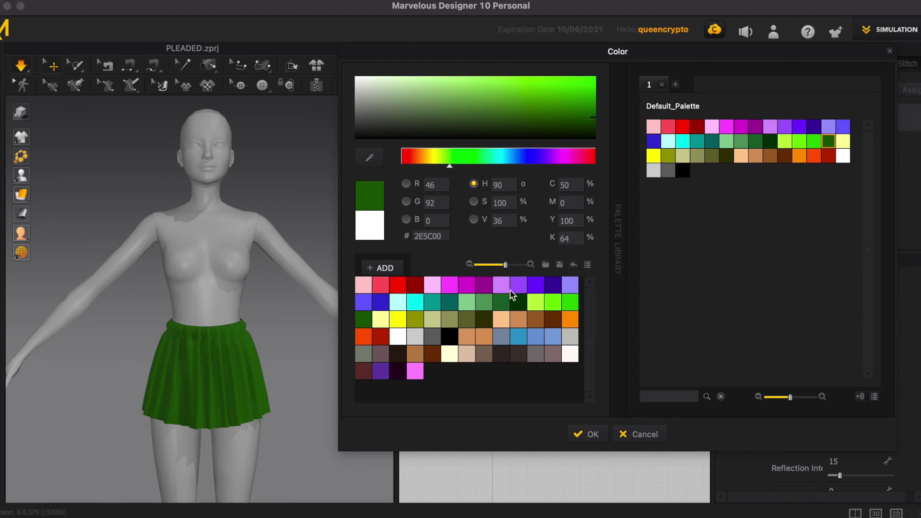
pyautogui.click(696, 141)
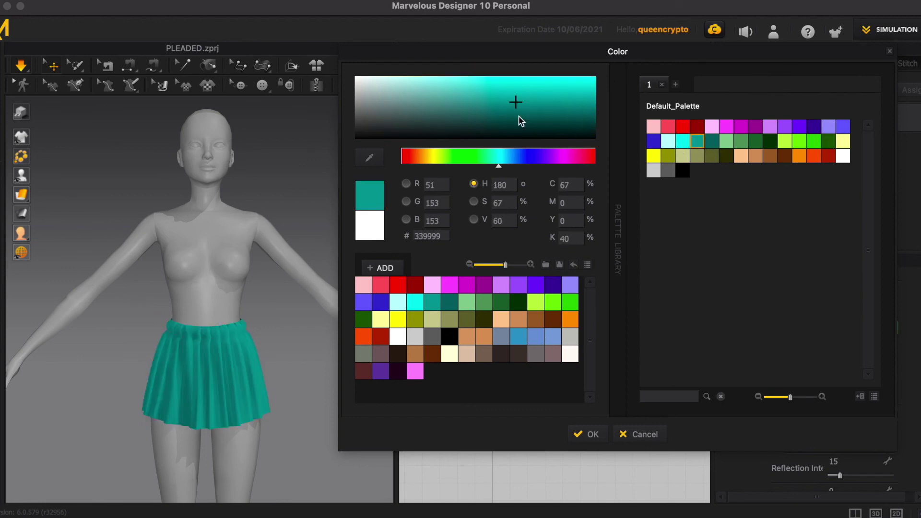
pyautogui.moveTo(515, 102)
pyautogui.mouseDown()
pyautogui.moveTo(503, 97)
pyautogui.moveTo(550, 90)
pyautogui.moveTo(523, 97)
pyautogui.mouseUp()
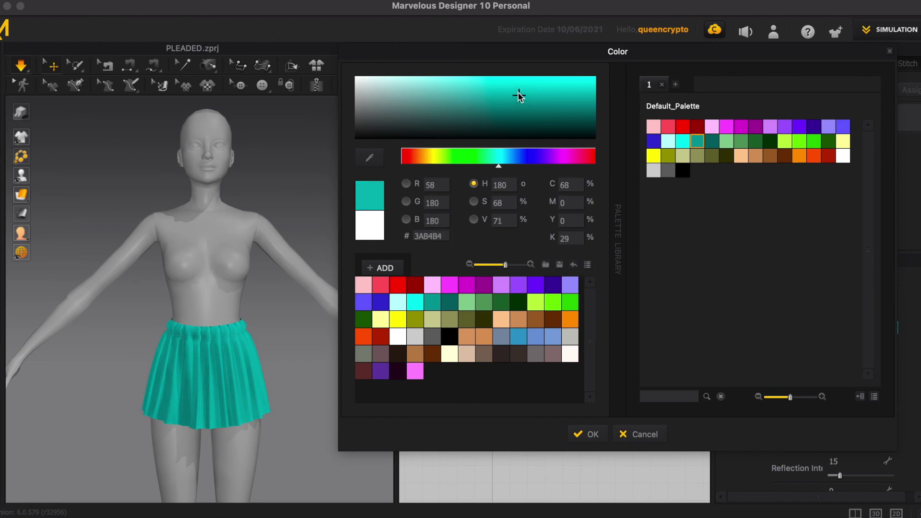
# - Set the fabric colour to a light turquoise, #8AE2E2, starting from the pale cyan swatch
pyautogui.click(406, 302)
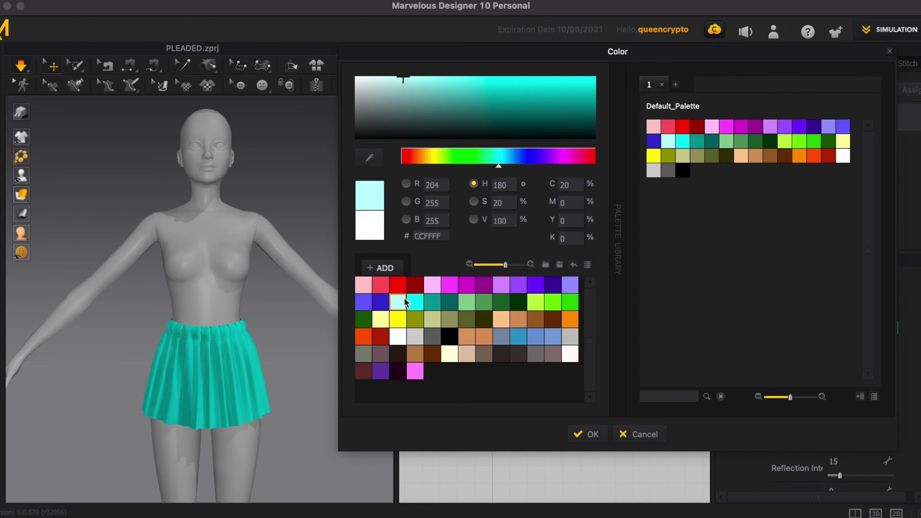
pyautogui.click(439, 82)
pyautogui.moveTo(447, 82); pyautogui.dragTo(449, 87)
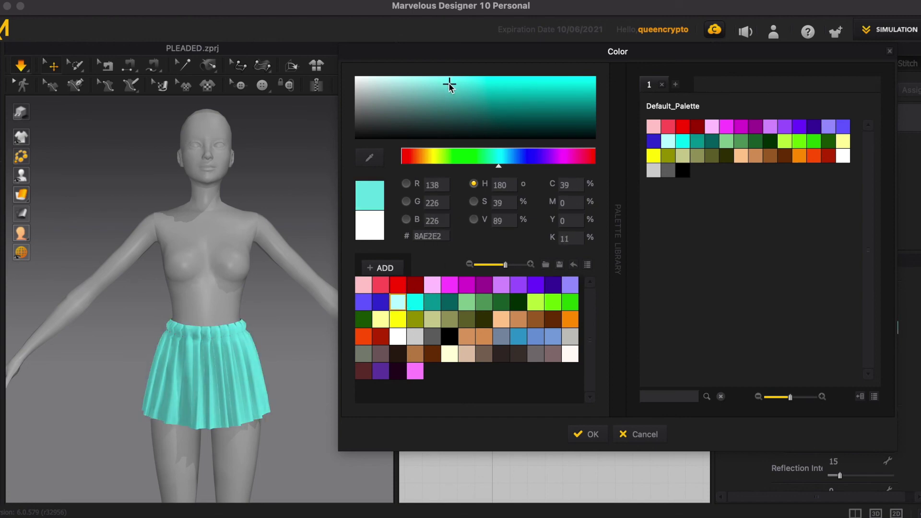
pyautogui.click(592, 436)
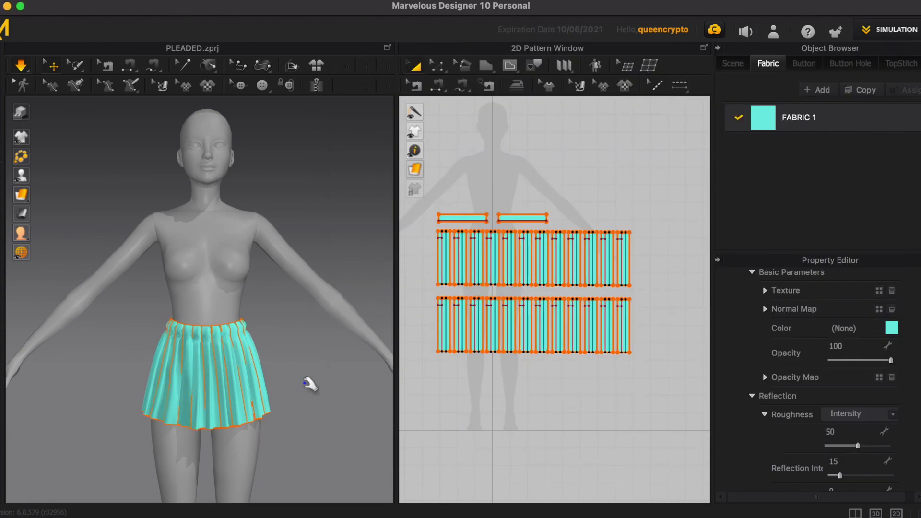
# - Select the front waistband pattern and move it forward, away from the avatar's body
pyautogui.click(317, 351)
pyautogui.moveTo(307, 300)
pyautogui.mouseDown(button='right')
pyautogui.moveTo(196, 308)
pyautogui.moveTo(323, 302)
pyautogui.moveTo(316, 306)
pyautogui.mouseUp(button='right')
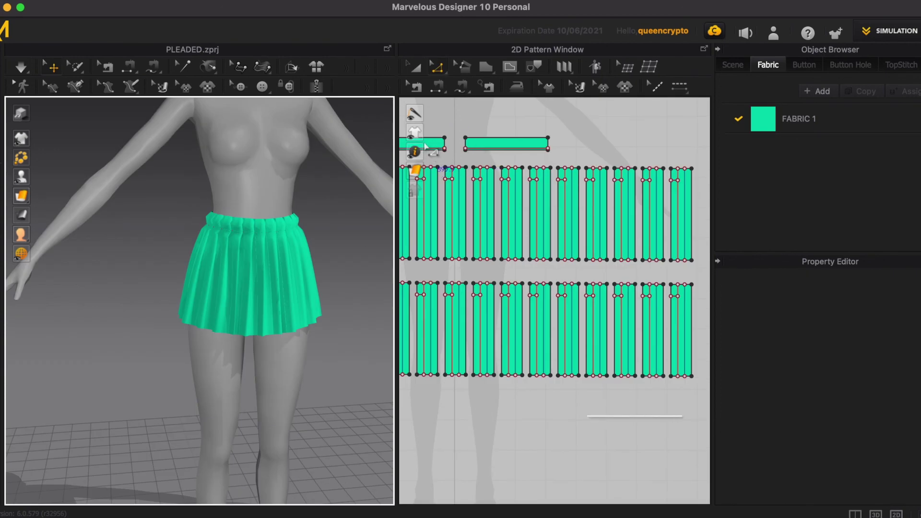
pyautogui.click(425, 139)
pyautogui.press('a')
pyautogui.click(441, 145)
pyautogui.moveTo(372, 244); pyautogui.dragTo(350, 312, button='right')
pyautogui.moveTo(279, 223); pyautogui.dragTo(349, 225)
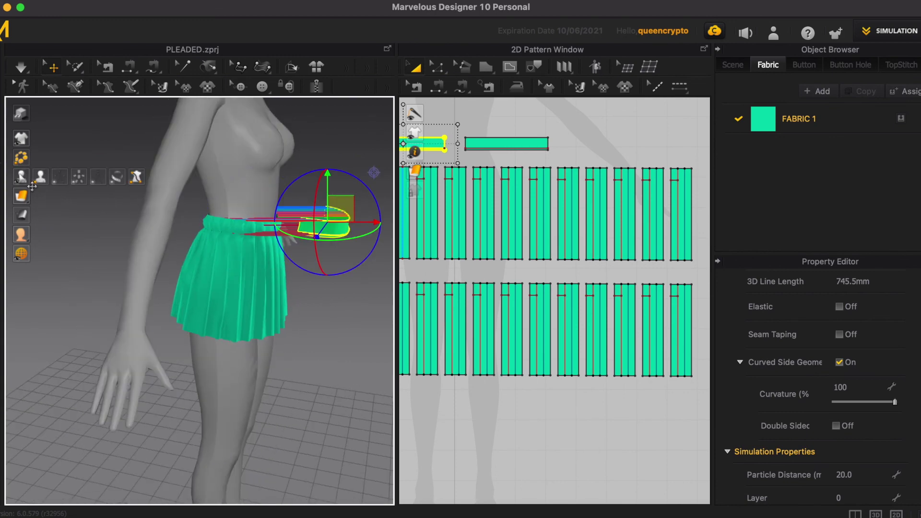
# - Show the avatar's arrangement points and place the front waistband around the front of the waist
pyautogui.moveTo(335, 319); pyautogui.dragTo(275, 321, button='right')
pyautogui.press('space')
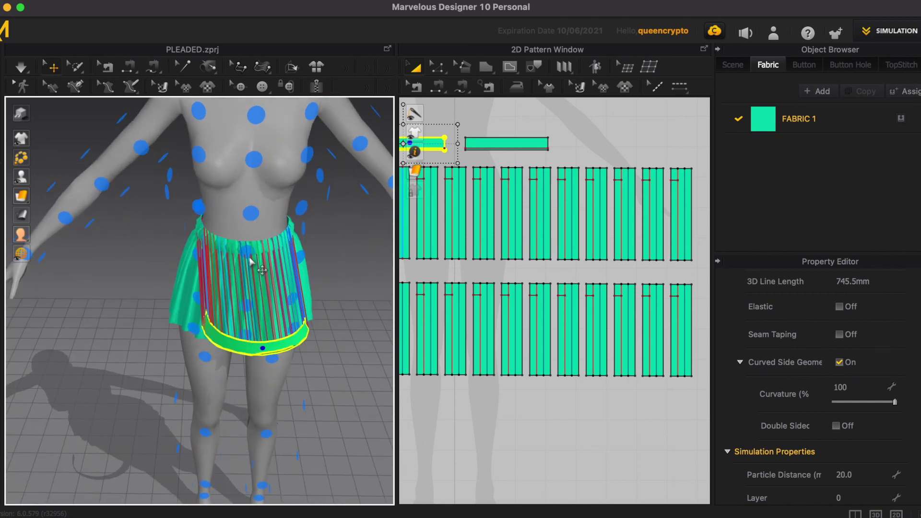
pyautogui.moveTo(142, 325); pyautogui.dragTo(281, 337, button='right')
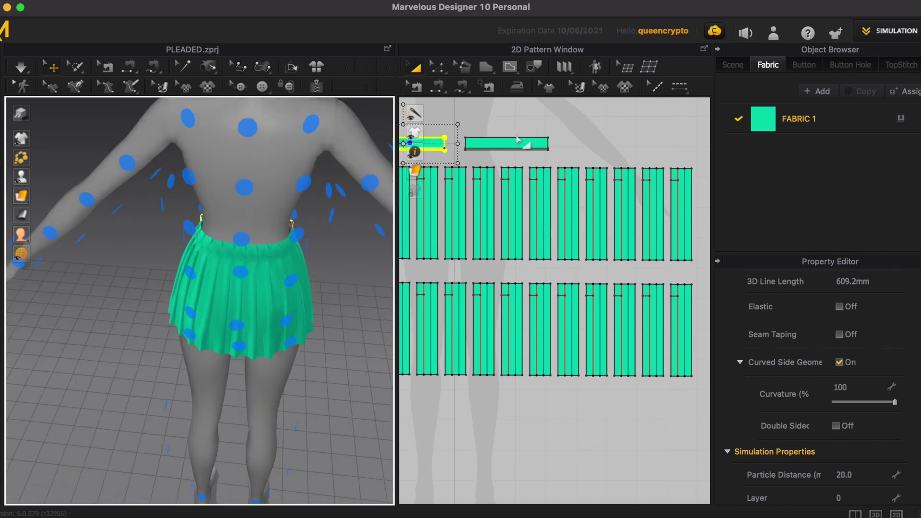
# - Place the back waistband around the back of the avatar's waist using the arrangement points
pyautogui.press('space')
pyautogui.moveTo(361, 271); pyautogui.dragTo(333, 263, button='right')
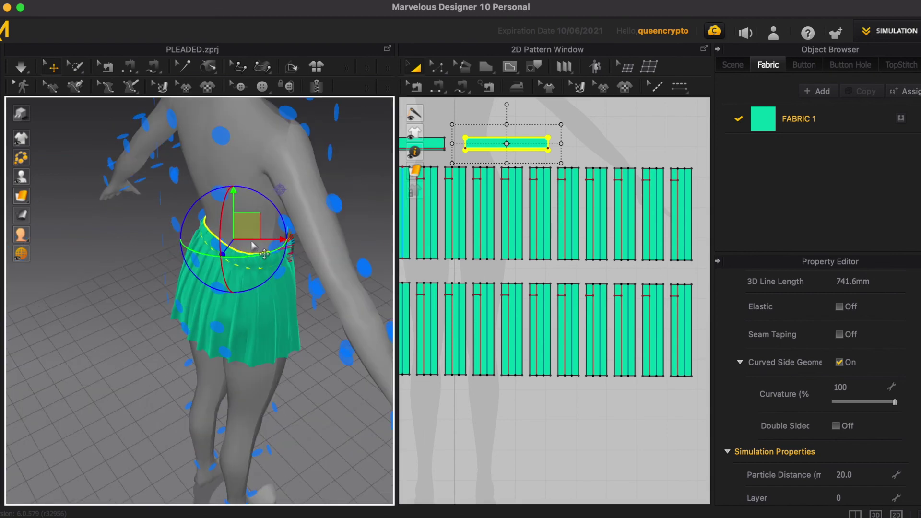
pyautogui.moveTo(241, 240); pyautogui.dragTo(227, 243)
pyautogui.click(220, 250)
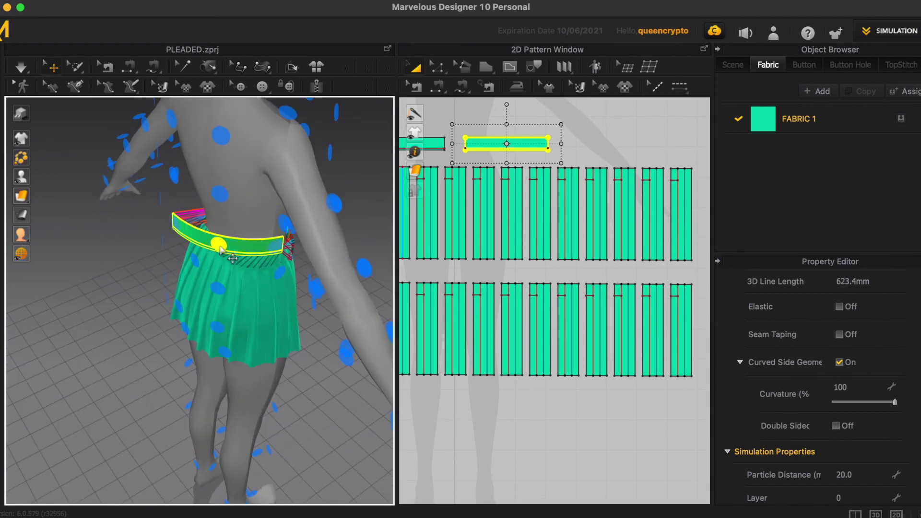
pyautogui.moveTo(161, 300); pyautogui.dragTo(215, 291, button='right')
pyautogui.moveTo(301, 313); pyautogui.dragTo(281, 269, button='right')
pyautogui.click(269, 238)
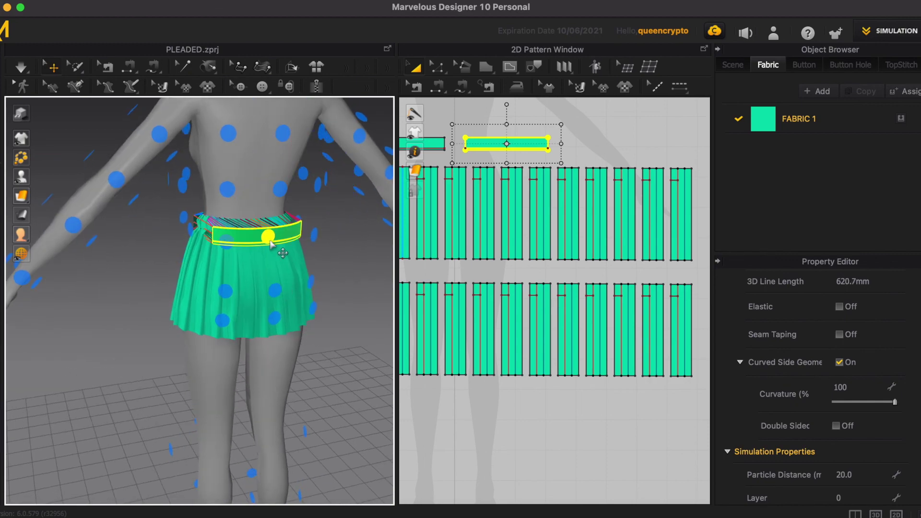
# - Hide the arrangement points and run the simulation to drape the skirt with the repositioned waistbands
pyautogui.moveTo(336, 345); pyautogui.dragTo(315, 309, button='right')
pyautogui.click(336, 300)
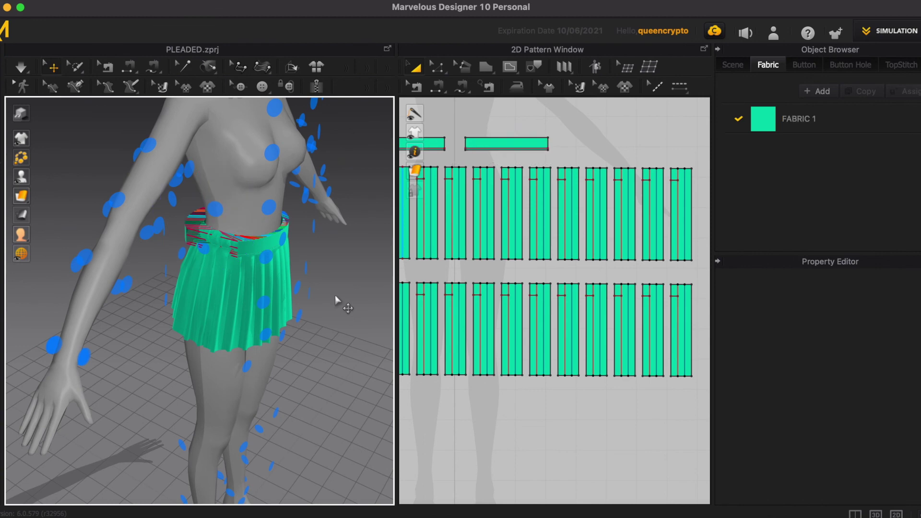
pyautogui.click(56, 179)
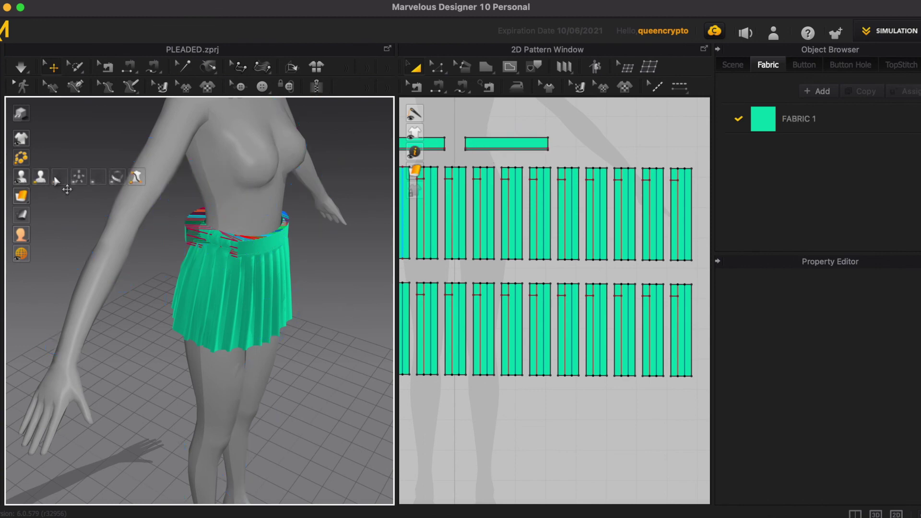
pyautogui.moveTo(353, 274); pyautogui.dragTo(335, 255, button='right')
pyautogui.press('space')
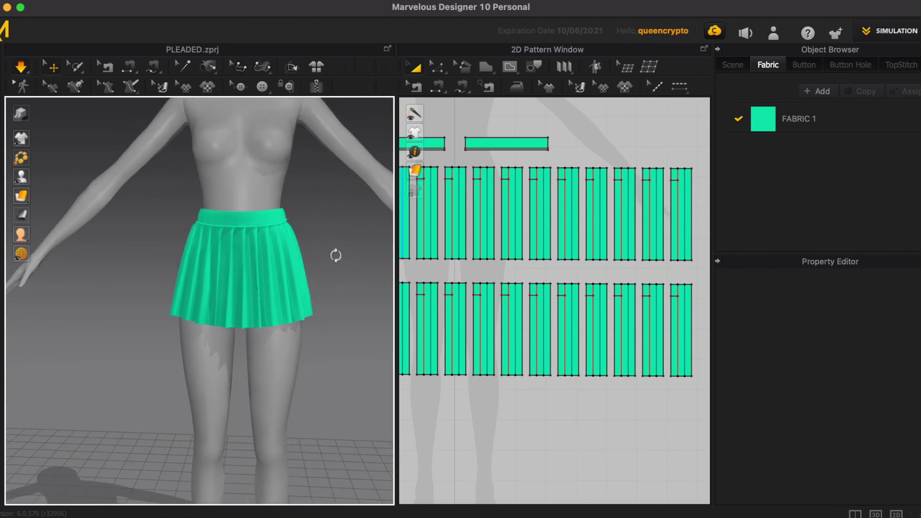
# - Switch to the 3D-only layout and examine the finished pleated skirt up close
pyautogui.click(876, 514)
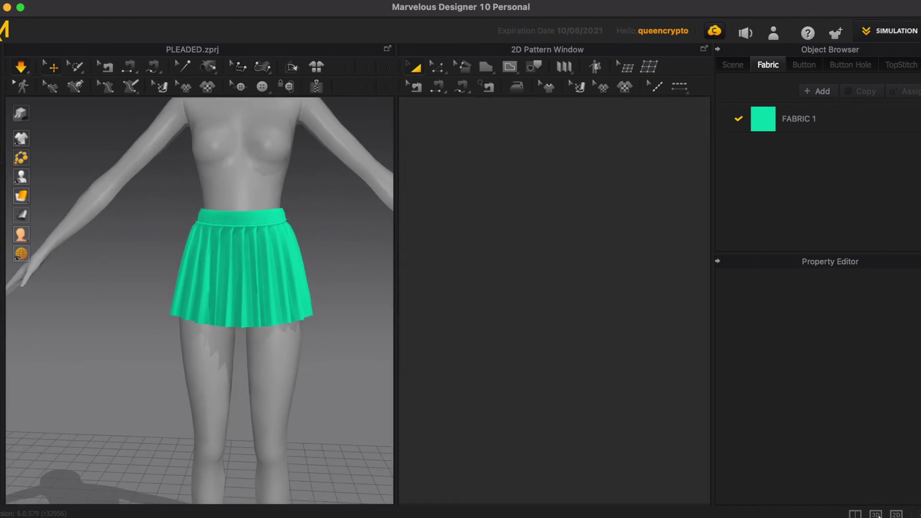
pyautogui.scroll(4, 512, 345)
pyautogui.moveTo(561, 342); pyautogui.dragTo(331, 356, button='right')
pyautogui.moveTo(518, 336); pyautogui.dragTo(497, 319, button='right')
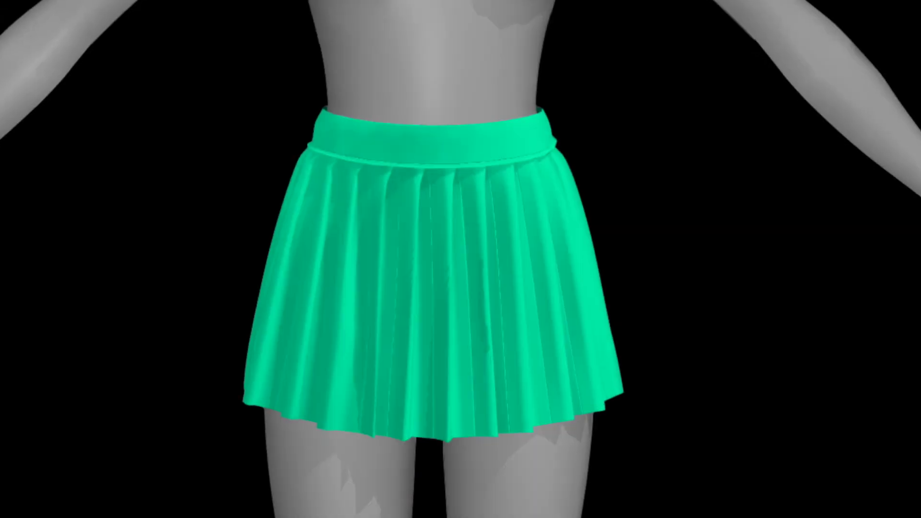